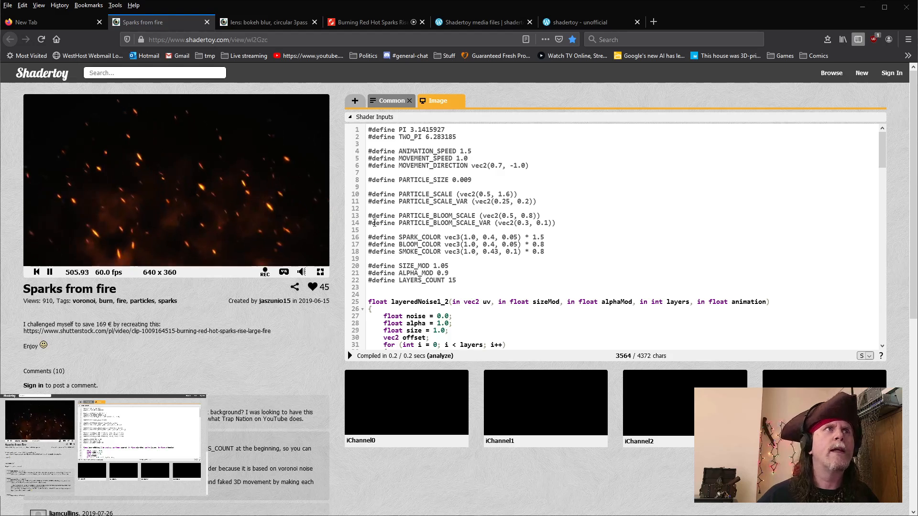
Step: Compare the Common and Image code tabs of the Sparks from fire shader
click(392, 101)
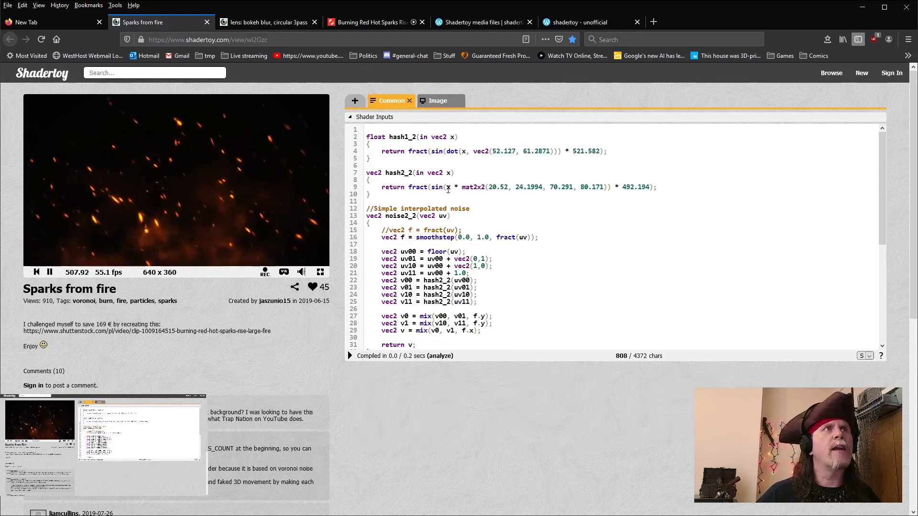
click(437, 101)
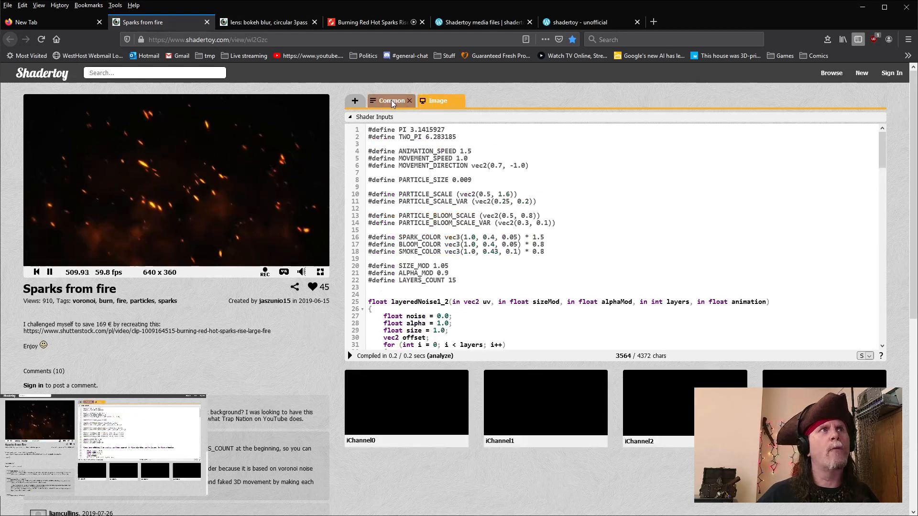
click(392, 100)
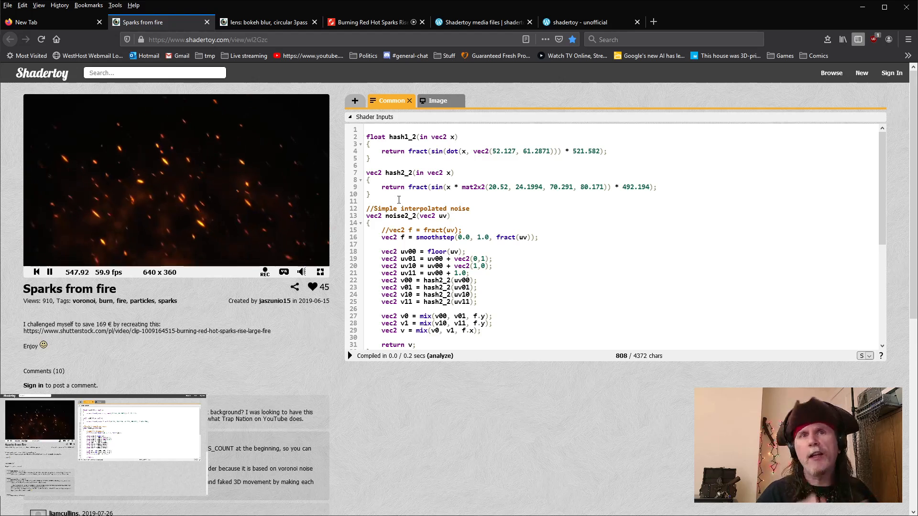
click(443, 101)
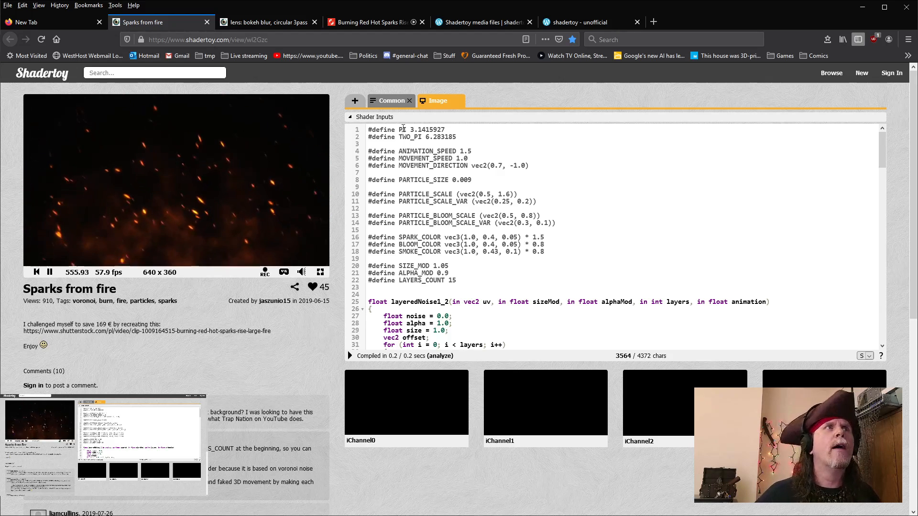
click(391, 101)
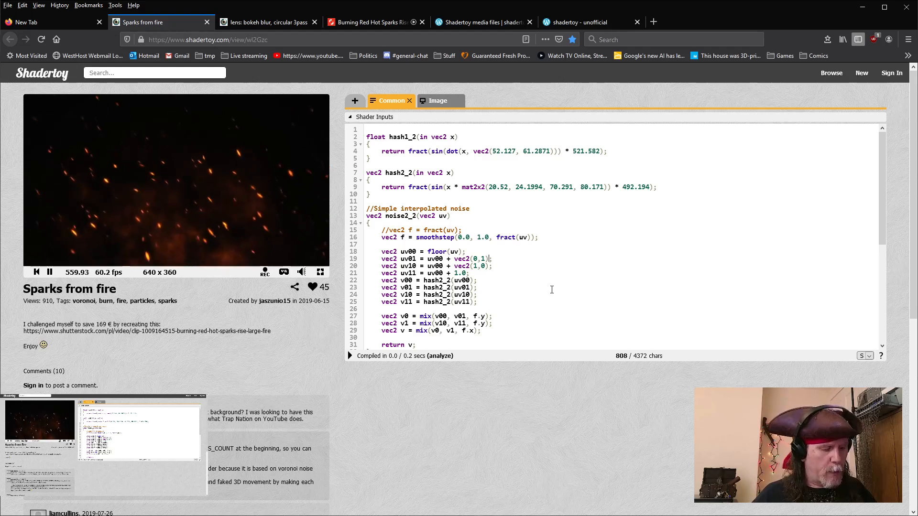
Step: Copy all of the Common tab's shader code and switch to Natron
key(ctrl+a)
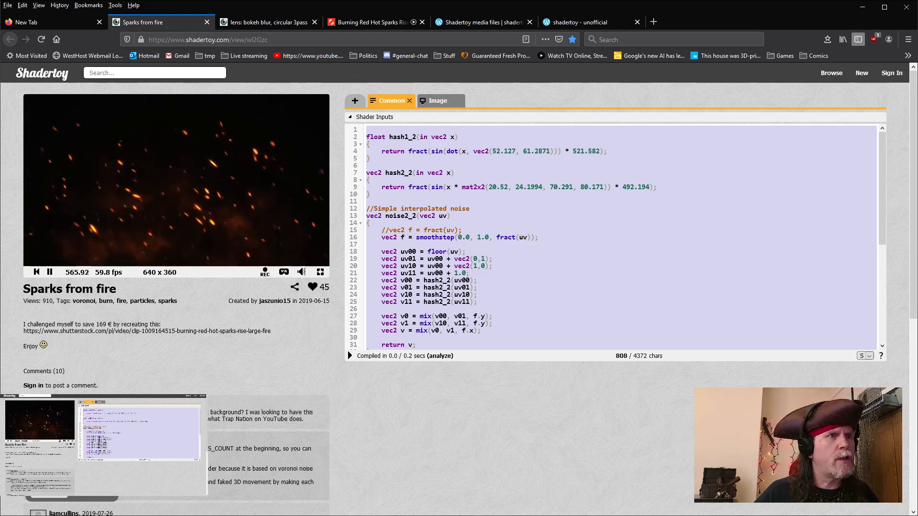
mouse_move(434, 515)
click(452, 500)
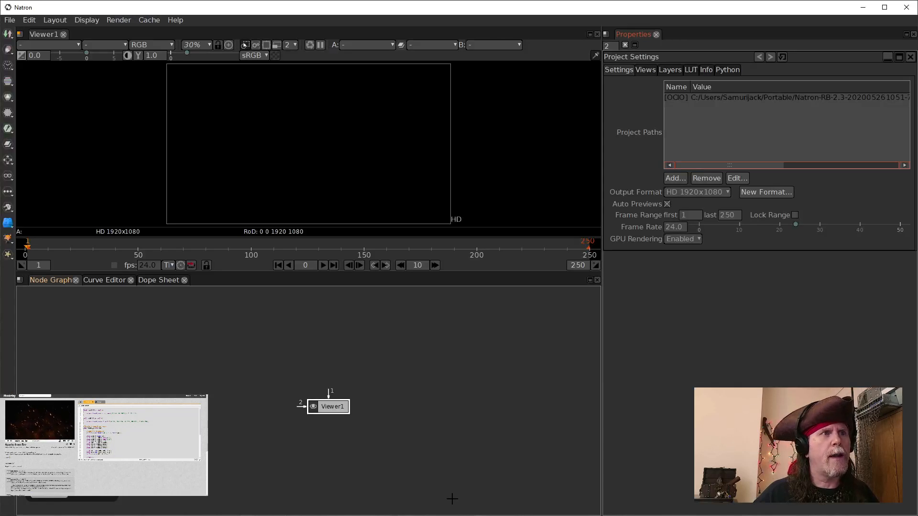
Step: Create a Text node in the node graph
click(353, 330)
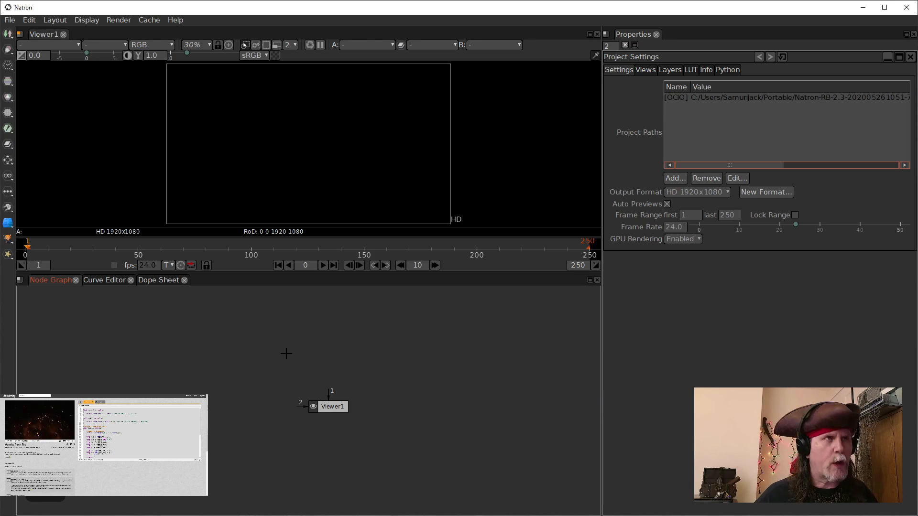
key(Tab)
text(text)
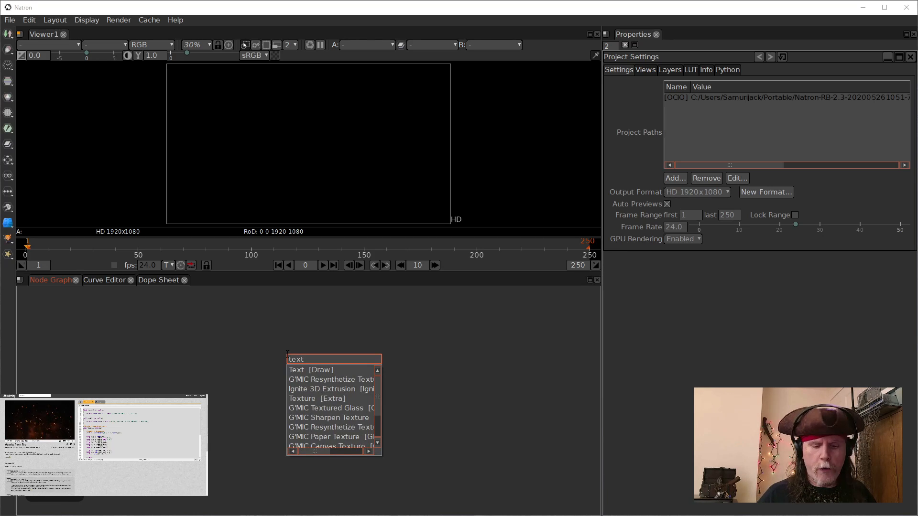
key(Return)
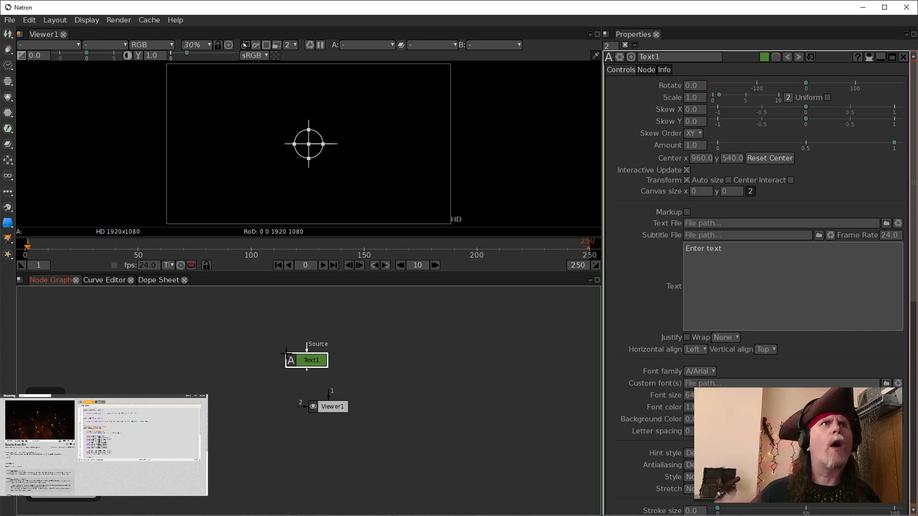
Step: Rename the Text node to Common1
click(776, 288)
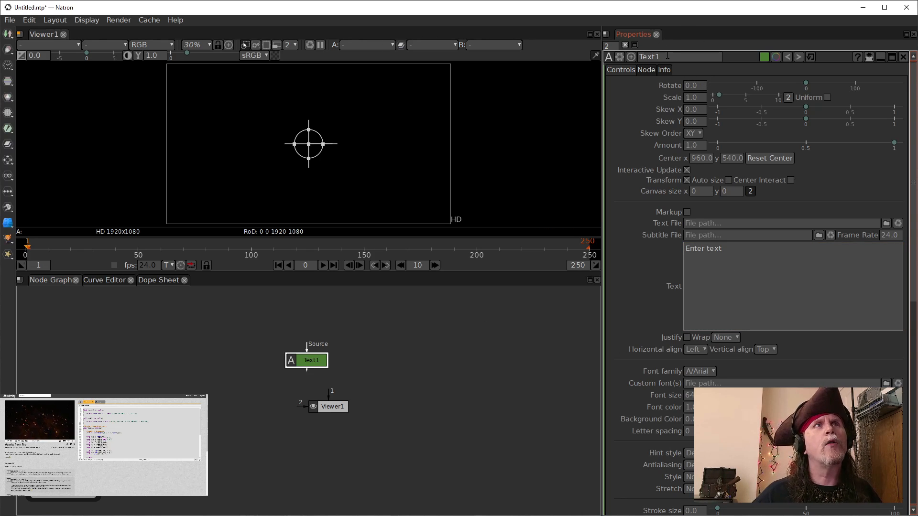
drag(655, 57, 640, 57)
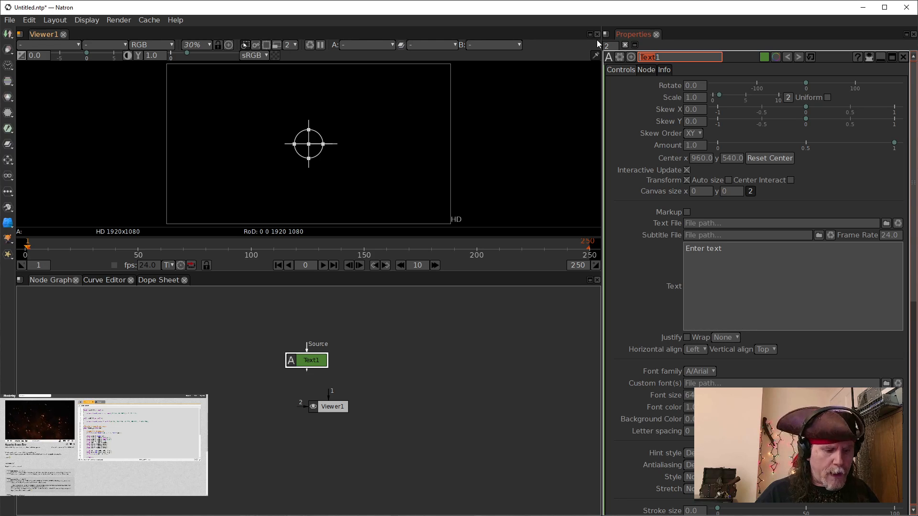
text(Commo)
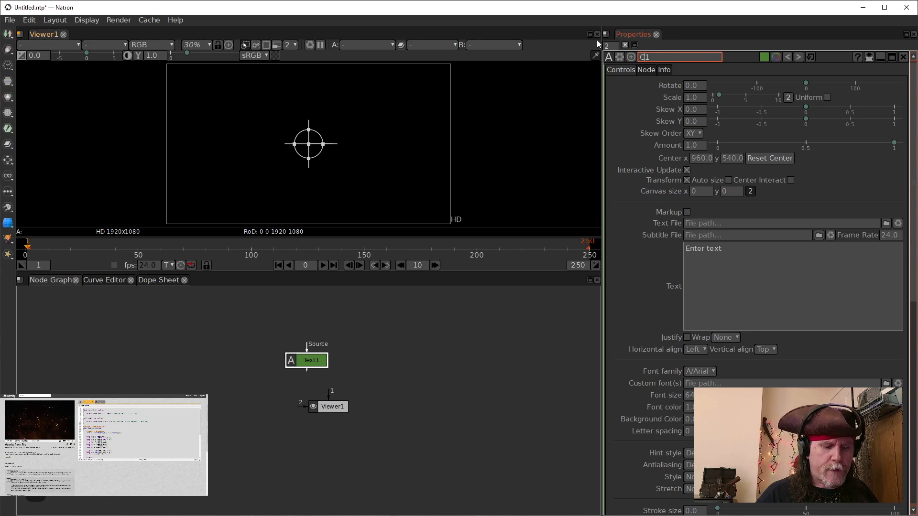
text(n)
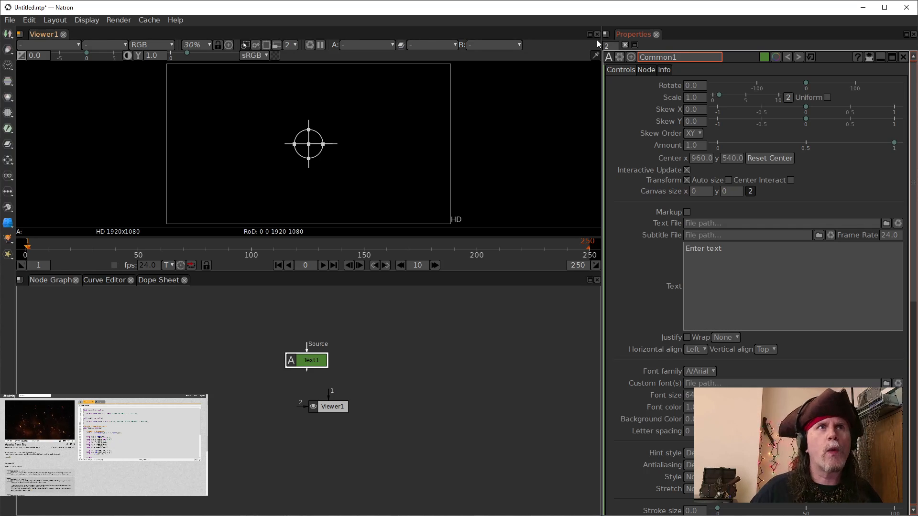
Step: Replace the Common1 node's Text content with the copied Common shader code
click(869, 55)
click(876, 57)
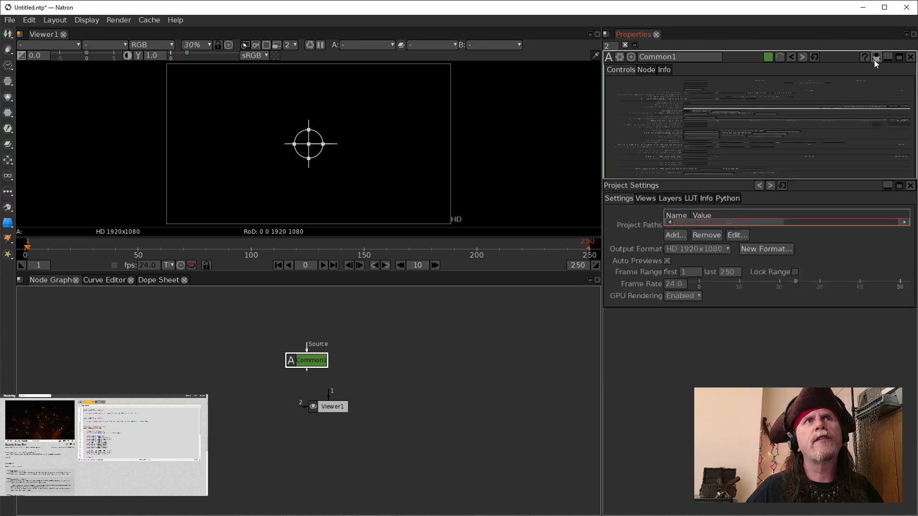
click(798, 273)
key(ctrl+a)
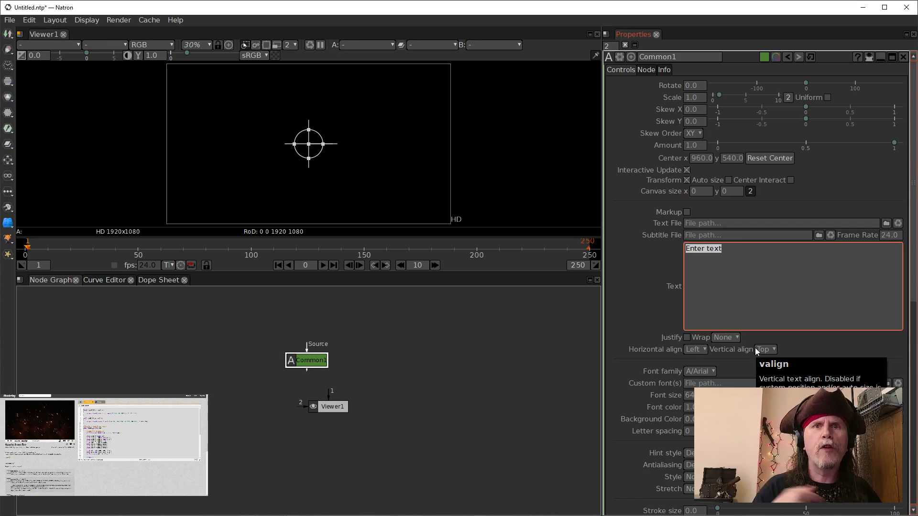
key(BackSpace)
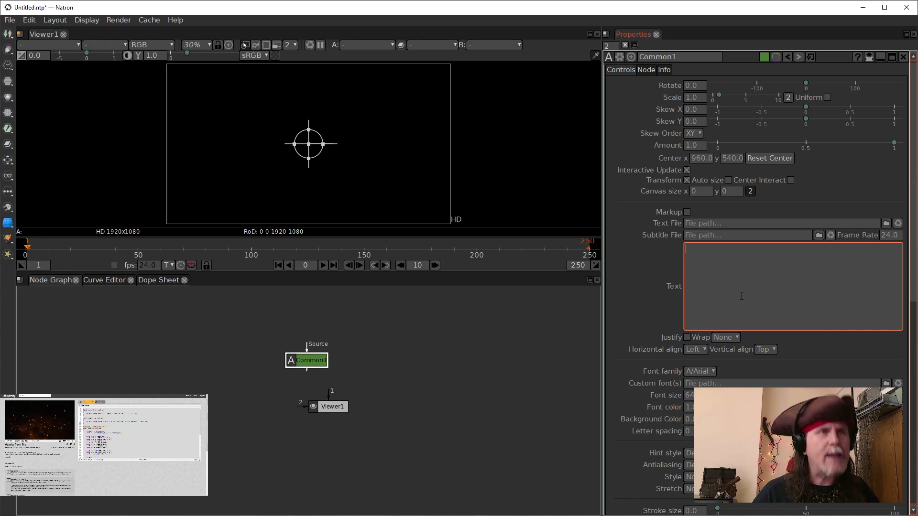
key(ctrl+v)
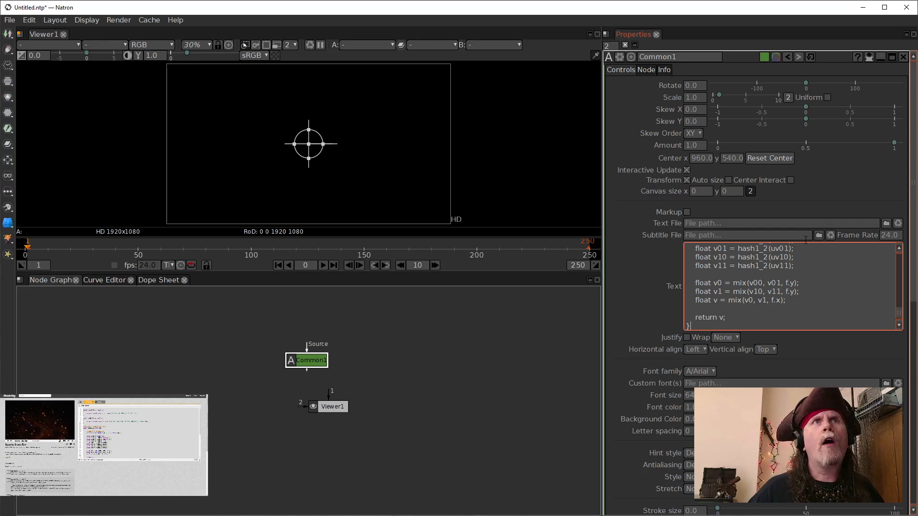
Step: Show only the Text parameter and add two blank lines after the pasted code
click(867, 57)
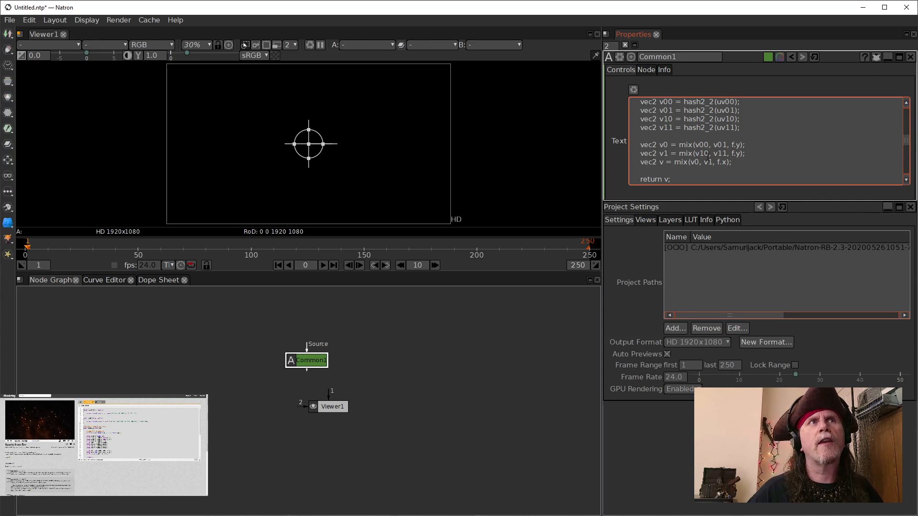
scroll(685, 177, down, 10)
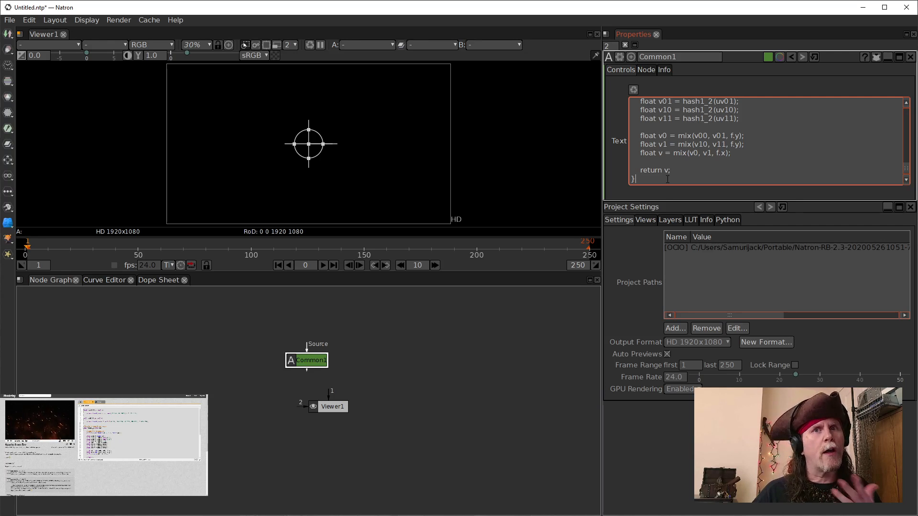
key(Return)
key(Return)
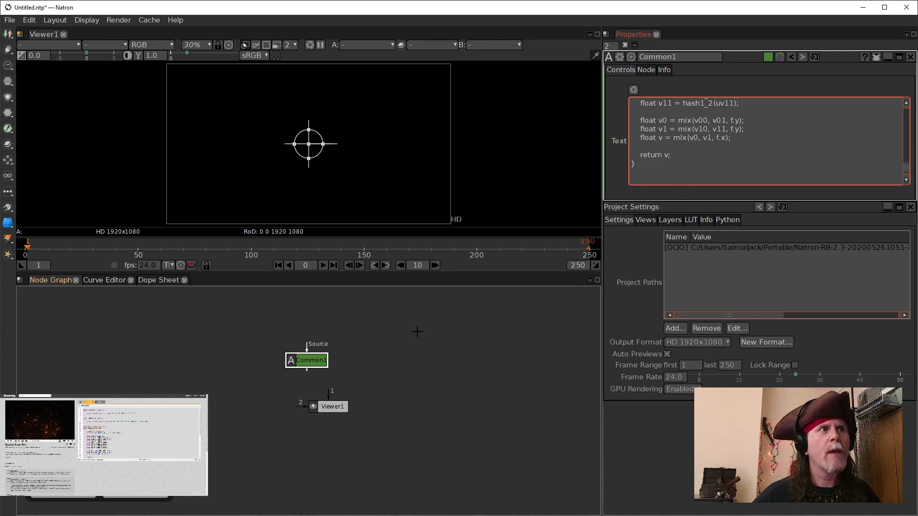
Step: Move the Common1 node aside and create another Text node in the node graph
drag(307, 362, 239, 334)
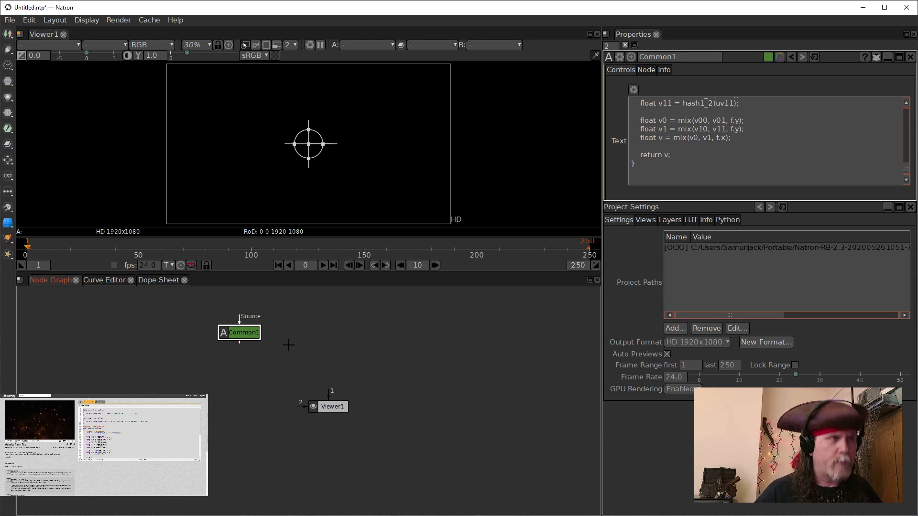
click(297, 350)
key(Tab)
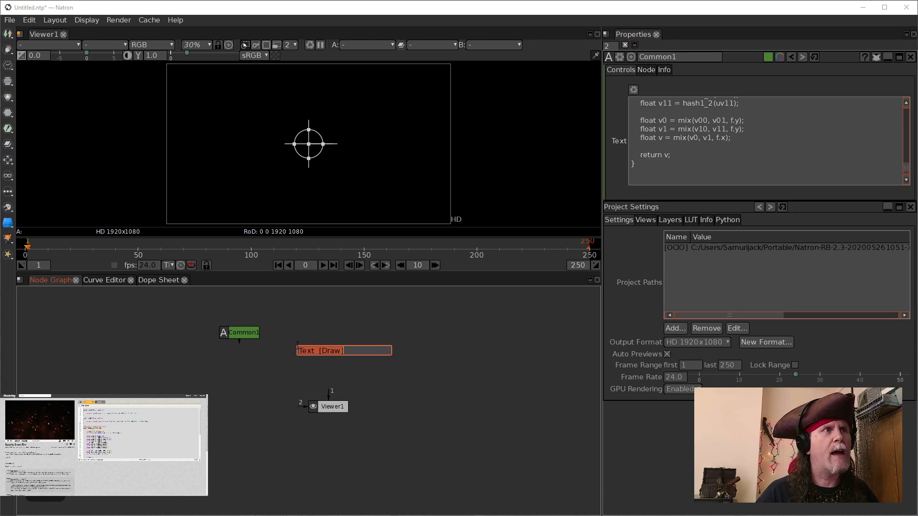
key(Return)
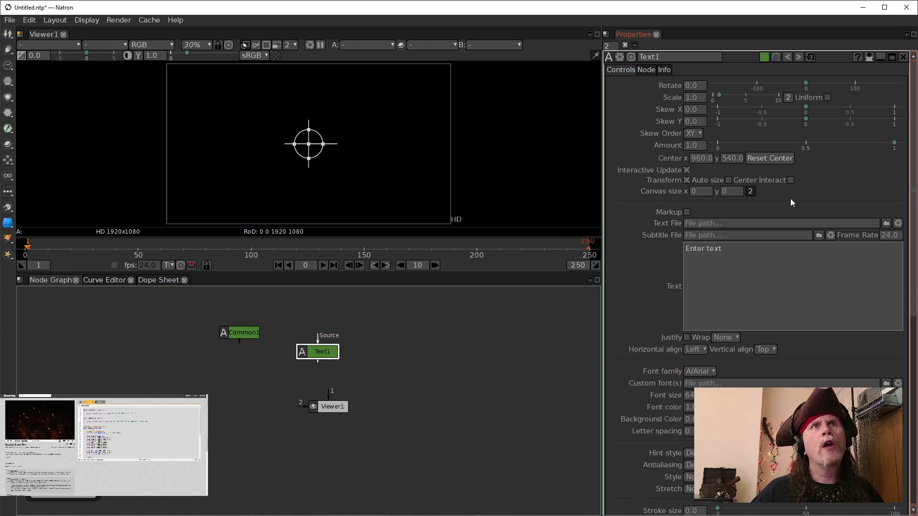
Step: Clear the default text of the new Text node
click(770, 256)
key(ctrl+a)
key(BackSpace)
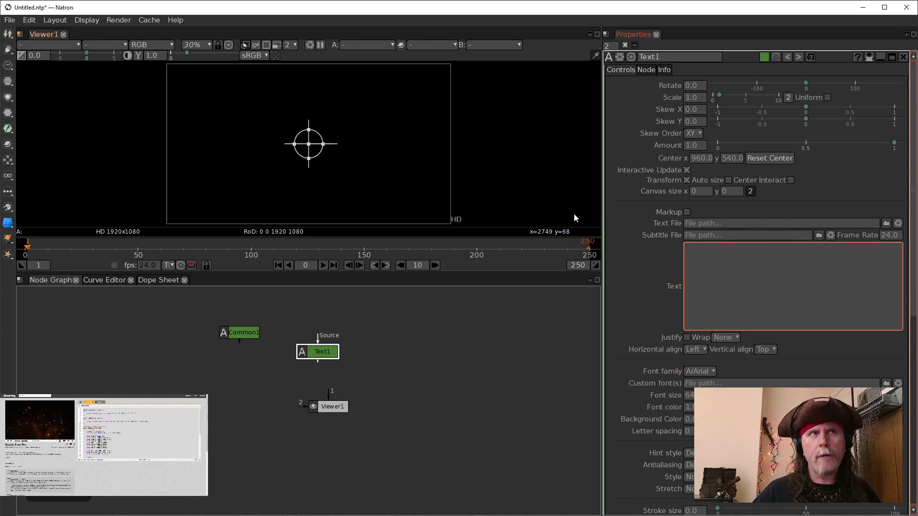
Step: Show only the new node's Text parameter and select its node name for editing
click(868, 58)
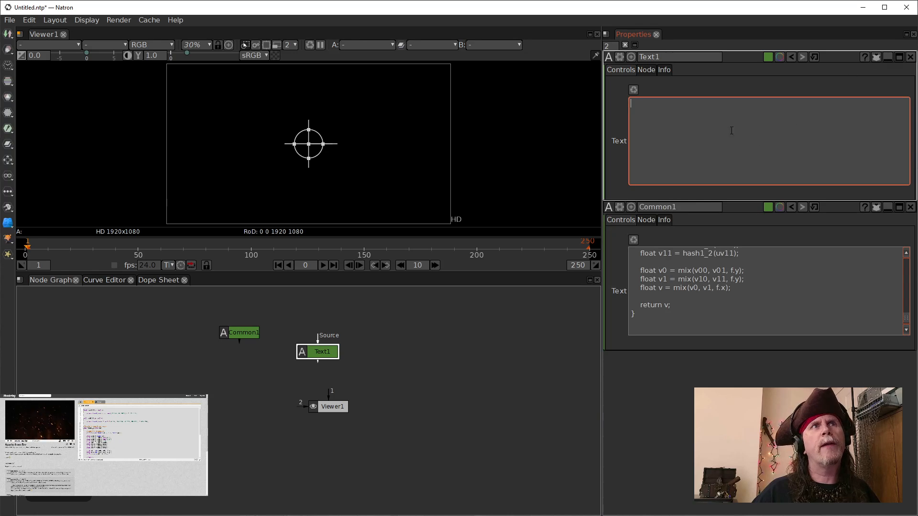
click(667, 58)
drag(657, 58, 593, 51)
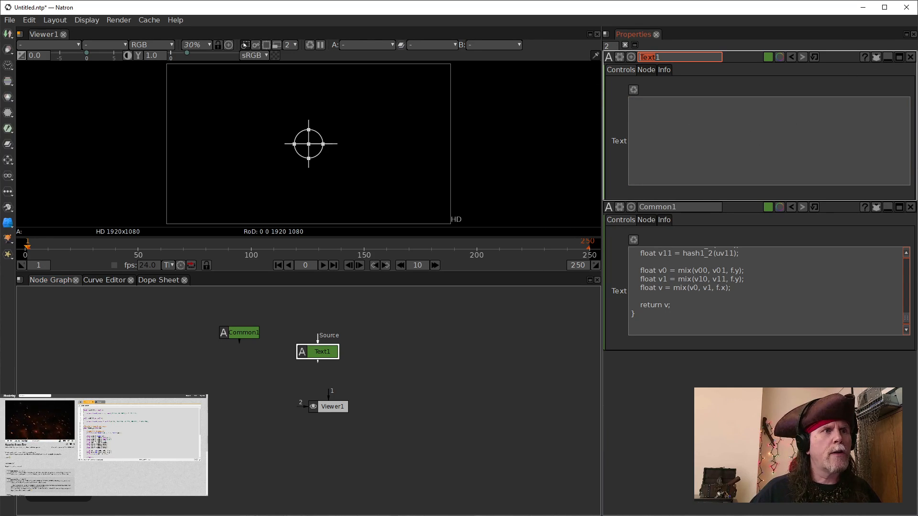
Step: Copy all of the Image tab's shader code in the browser
click(175, 515)
click(228, 488)
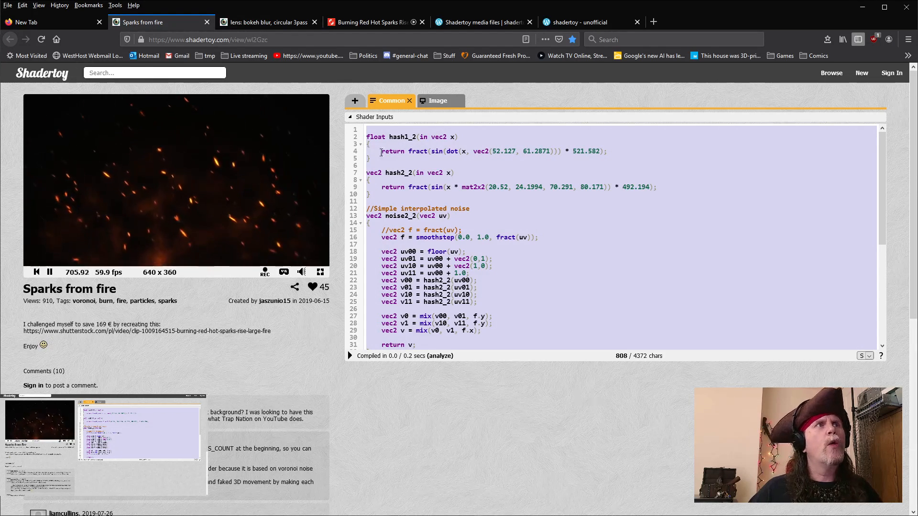
click(437, 101)
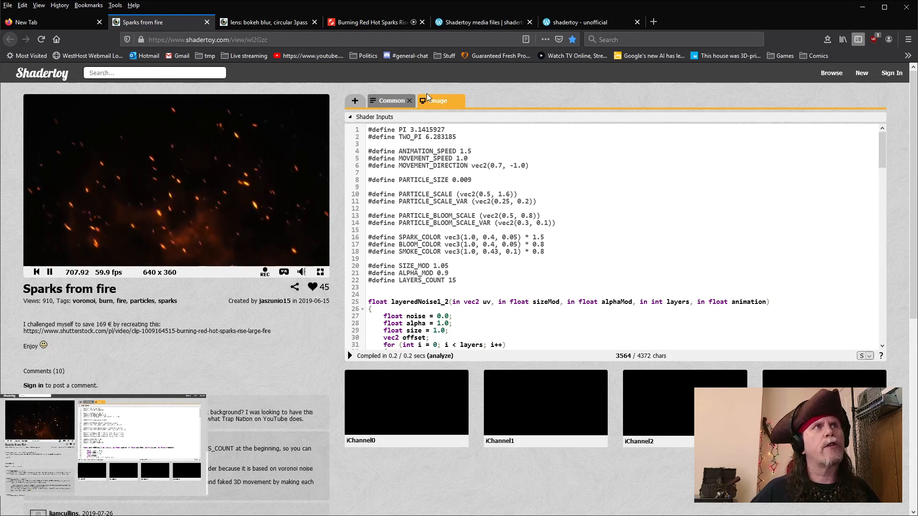
click(483, 285)
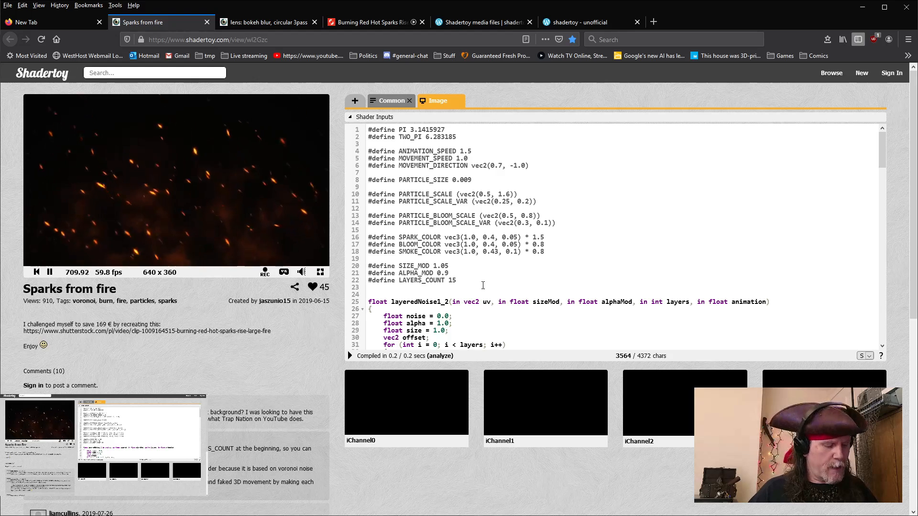
key(ctrl+a)
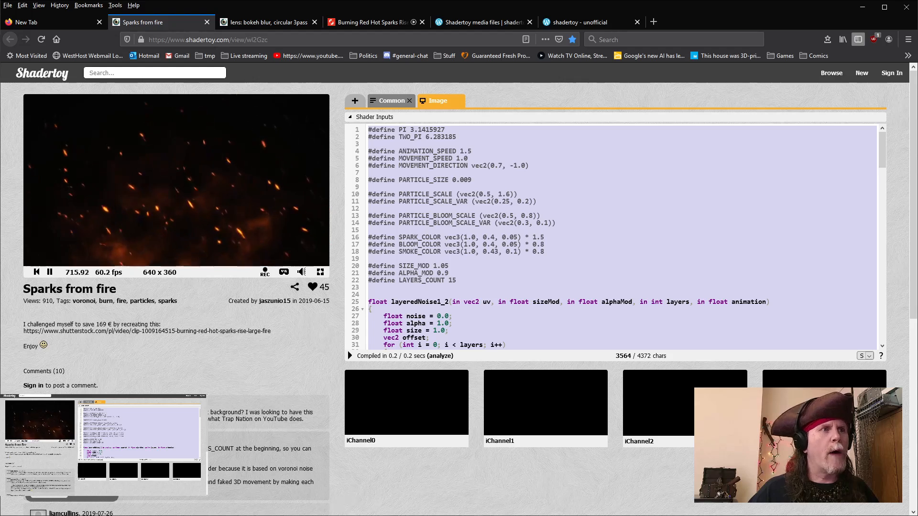
Step: Return to Natron and rename the second Text node to Image1
mouse_move(430, 515)
click(397, 498)
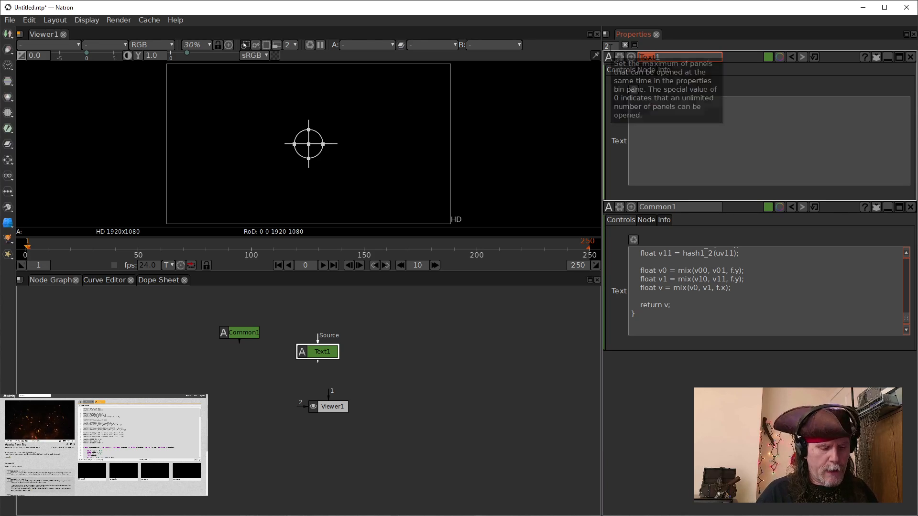
text(Image1)
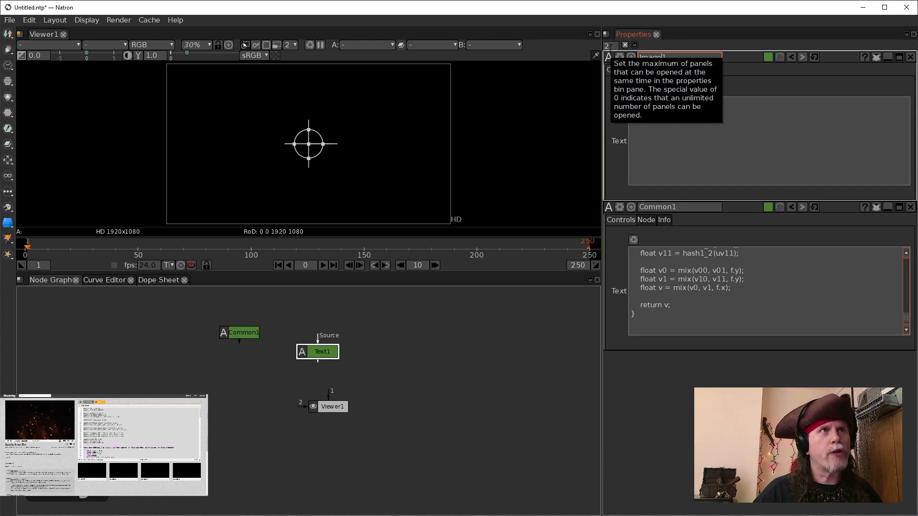
Step: Paste the Image shader code into the Image1 node's Text field
click(762, 154)
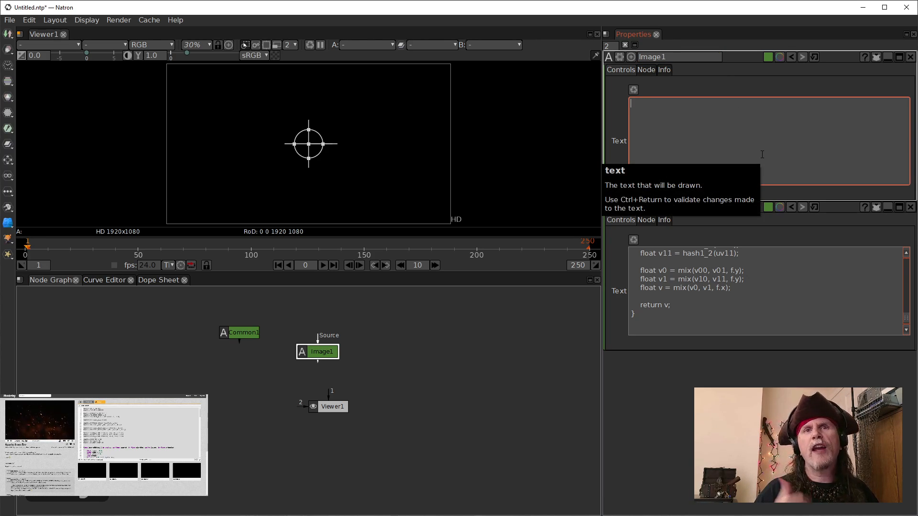
key(ctrl+v)
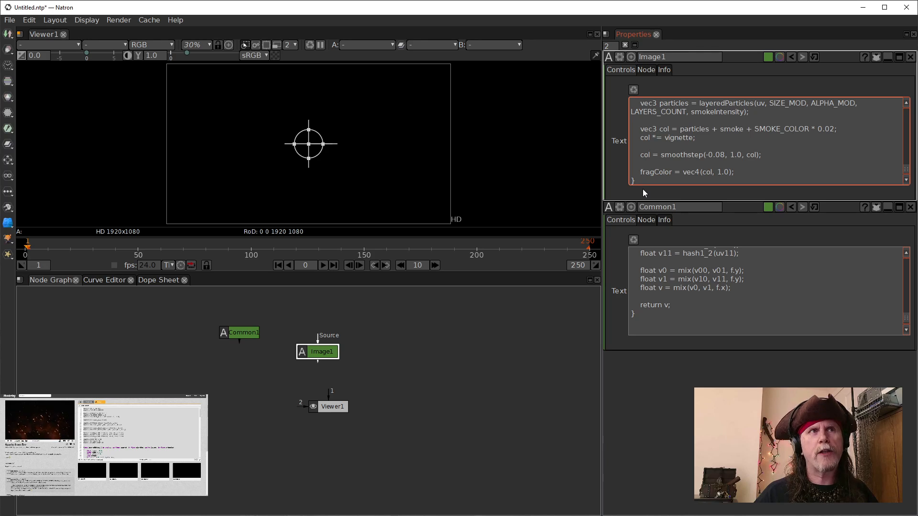
Step: End the Image1 code with two new lines and move the Image1 and Viewer1 nodes apart in the node graph
key(Return)
key(Return)
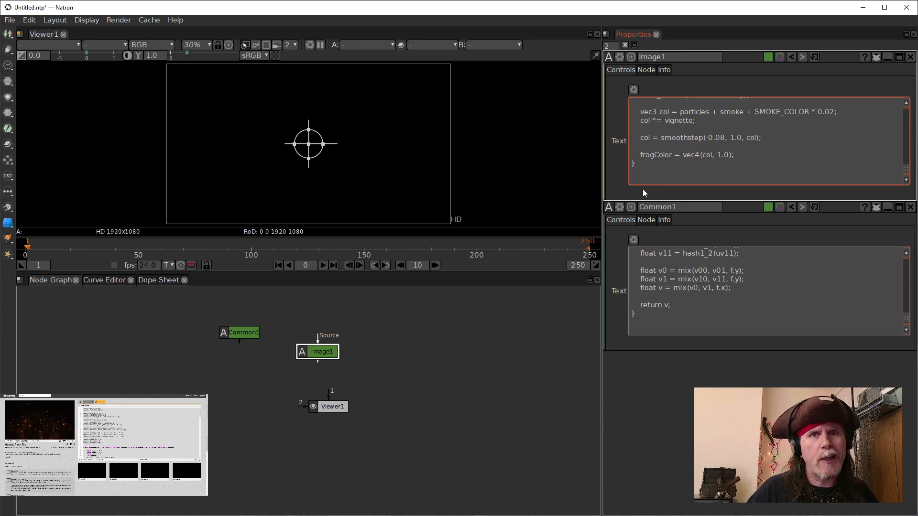
drag(314, 355, 306, 329)
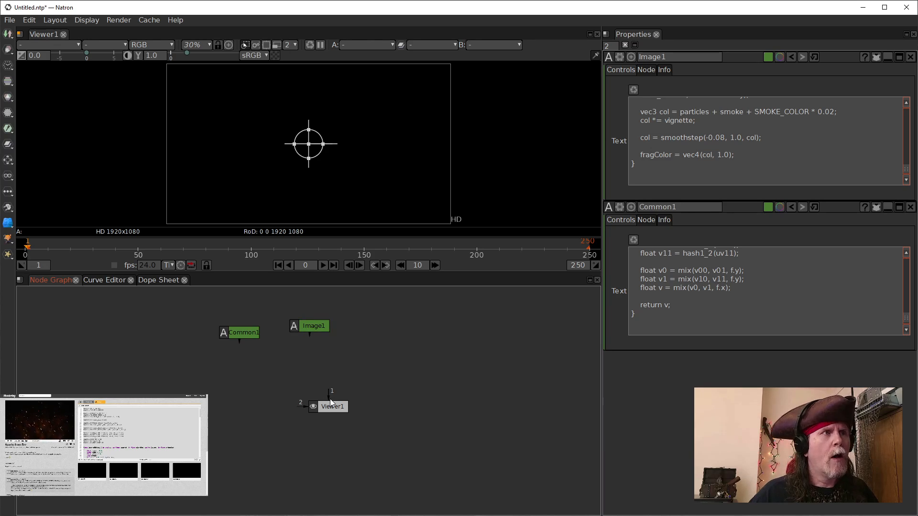
drag(330, 407, 317, 413)
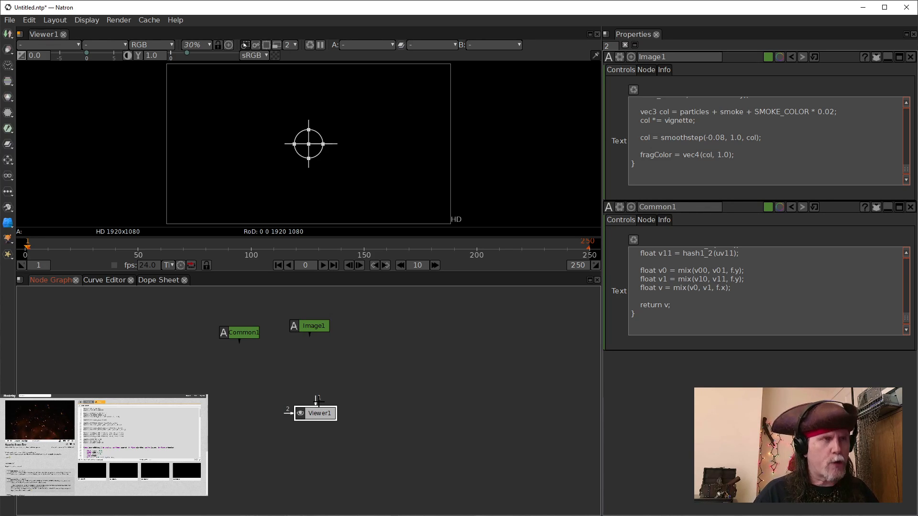
Step: Insert a Shadertoy node between the Image1 node and Viewer1
key(Tab)
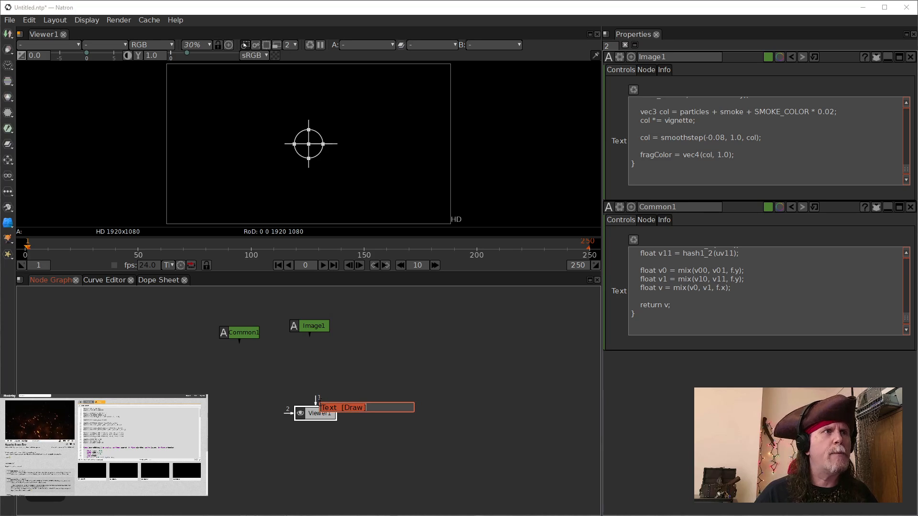
text(shader)
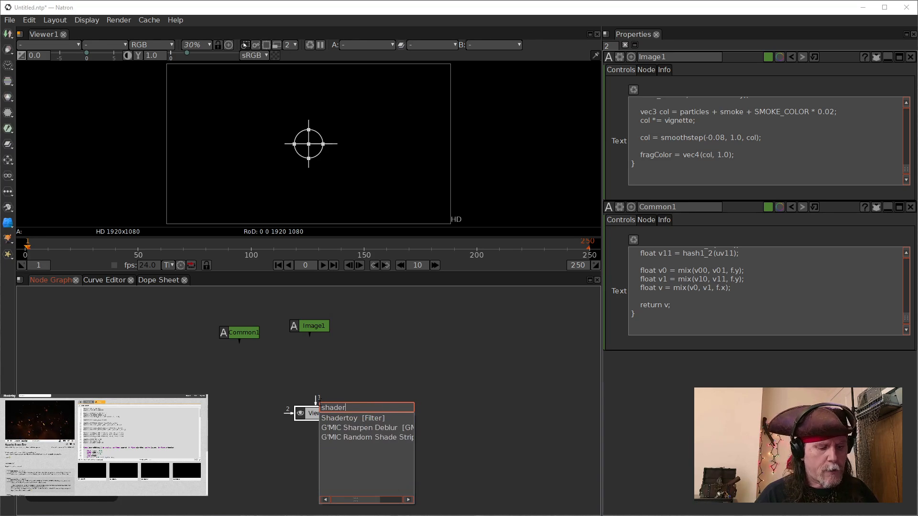
text(toy)
key(Return)
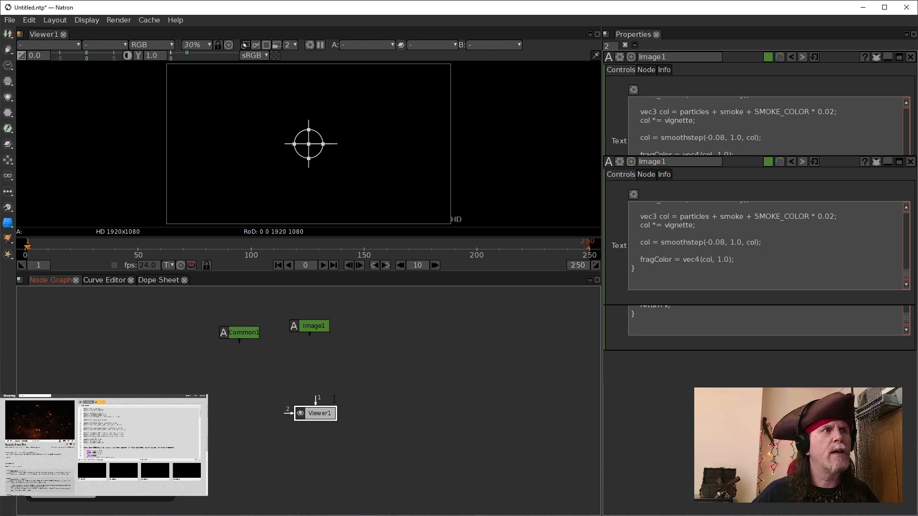
drag(318, 379, 318, 380)
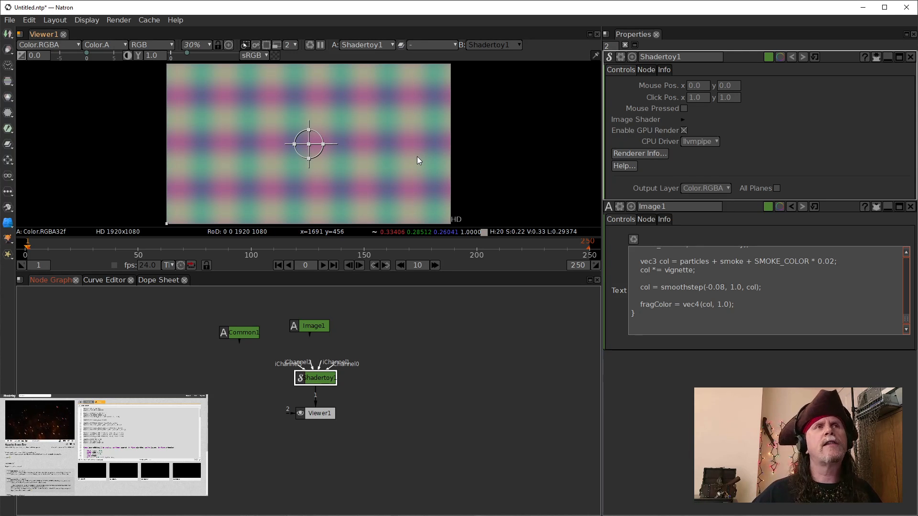
Step: Expand the Shadertoy node's Image Shader group and delete all of its default Source code
click(682, 119)
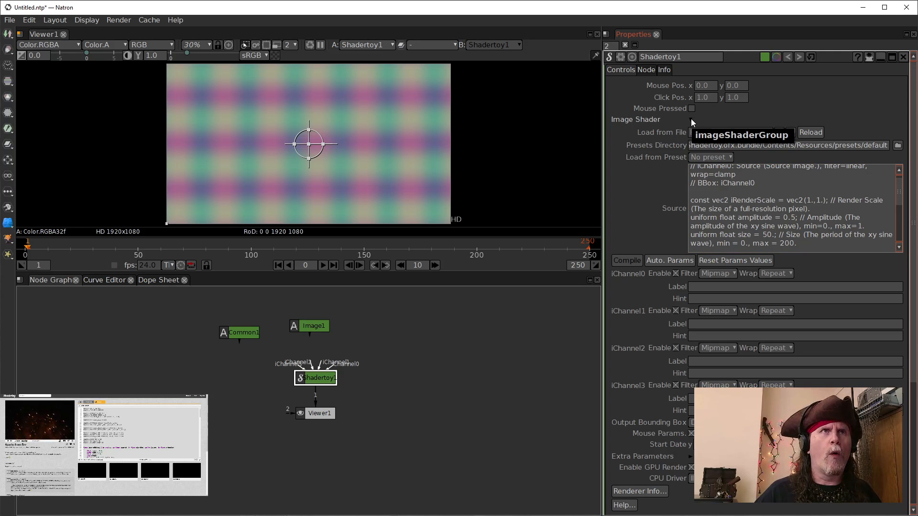
click(814, 227)
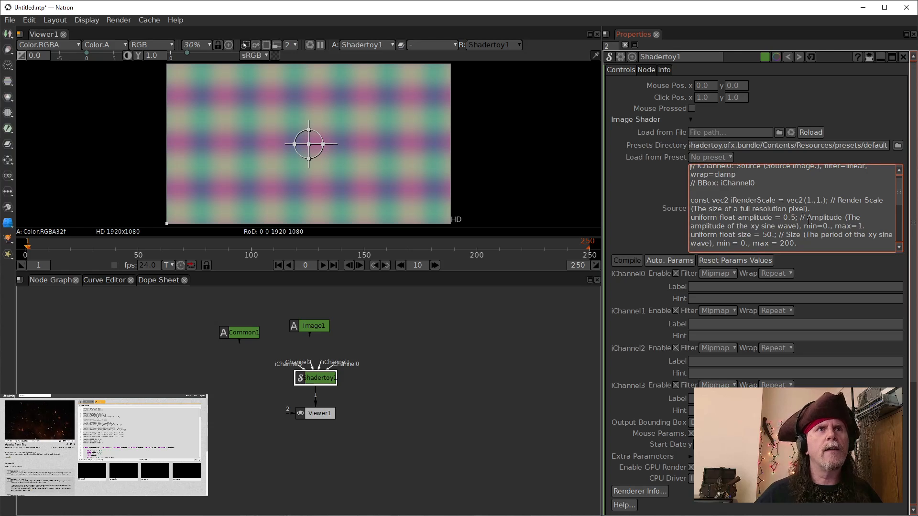
key(ctrl+a)
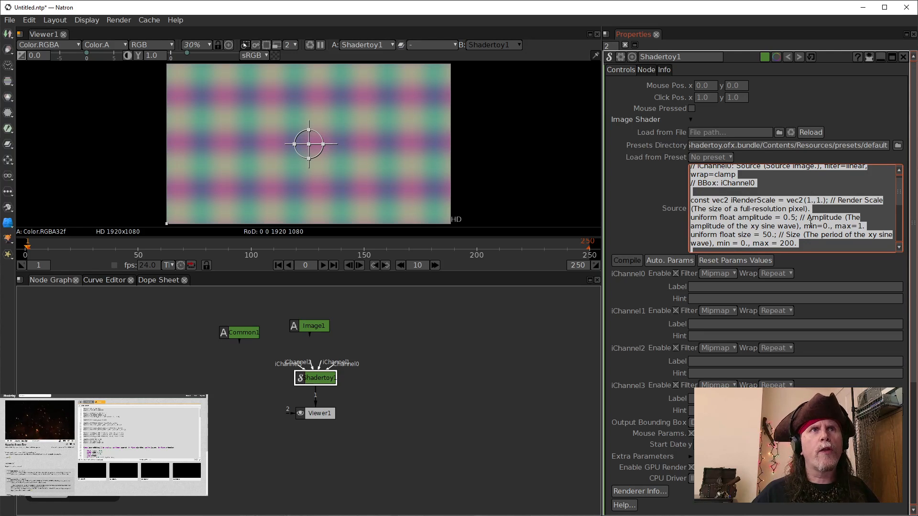
key(Delete)
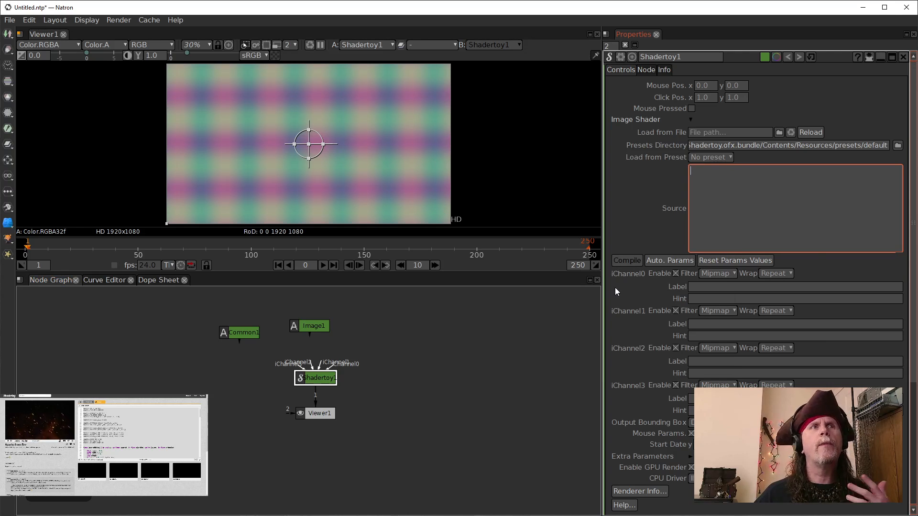
Step: Open the Set expression dialog on the Shadertoy Source parameter and move it out of the way
click(735, 212)
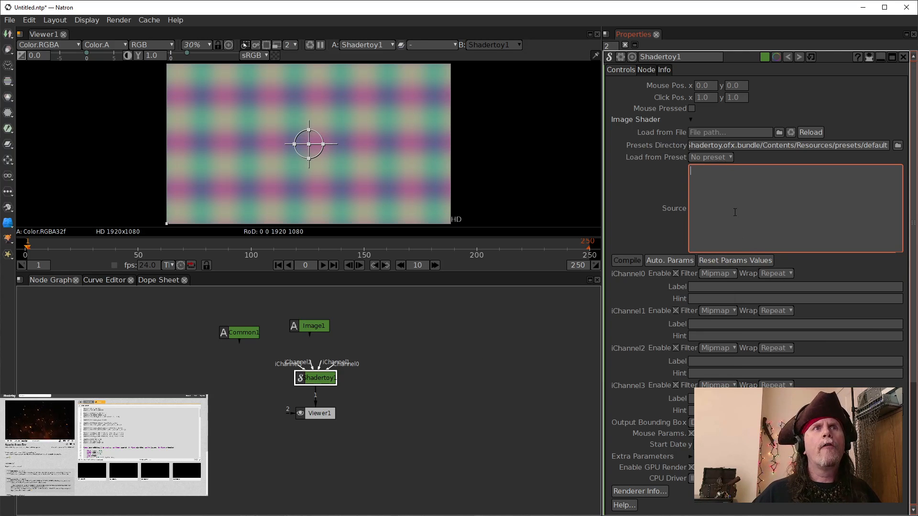
right_click(744, 199)
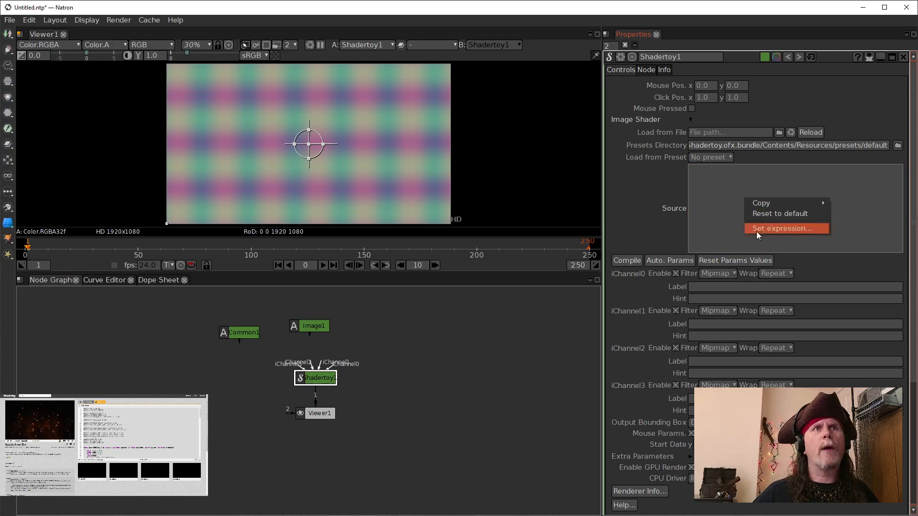
click(758, 229)
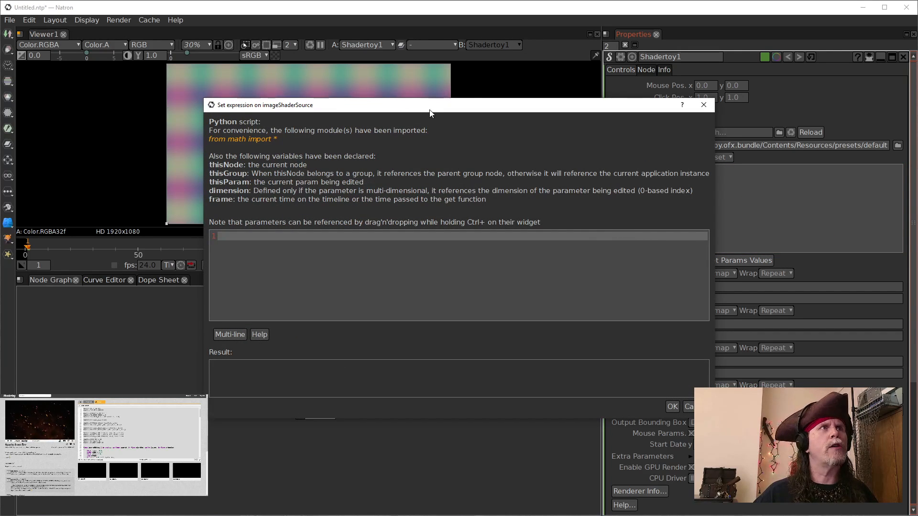
drag(437, 106, 251, 19)
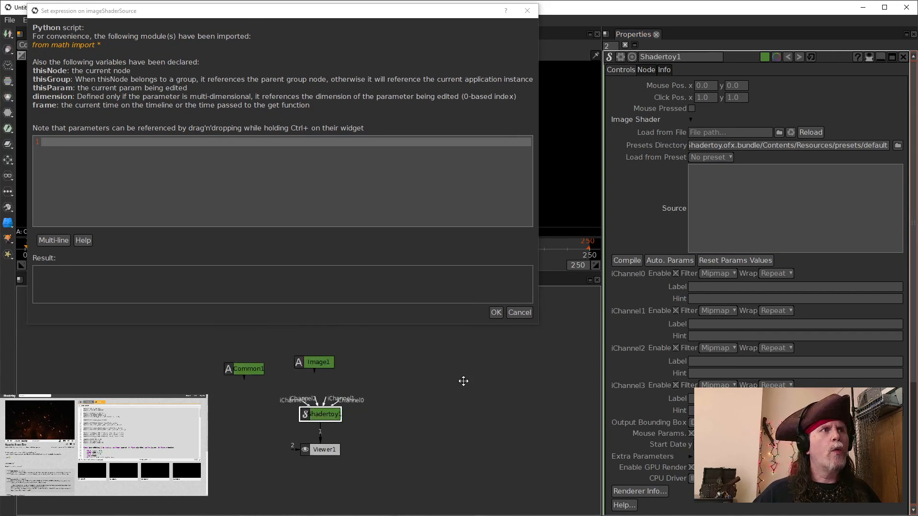
Step: Reference the Common1 node's Text parameter in the expression as Common1.text.get()
click(255, 395)
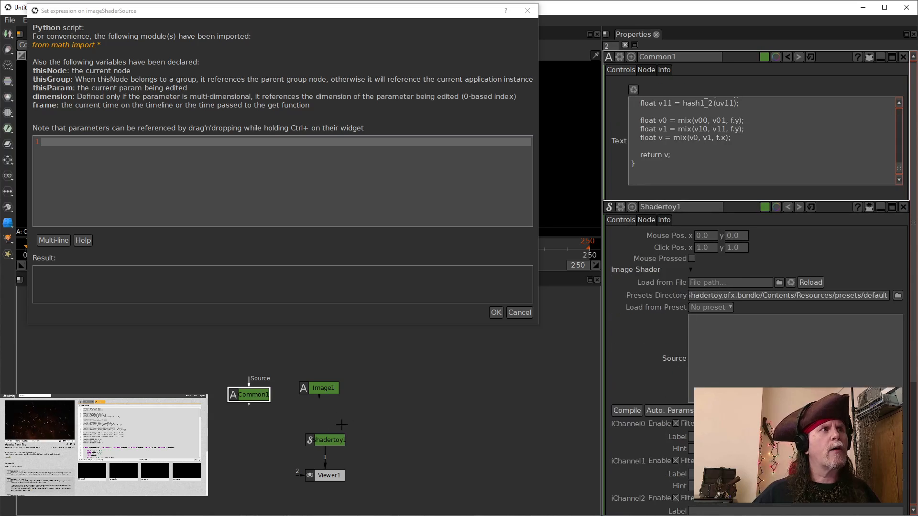
click(806, 103)
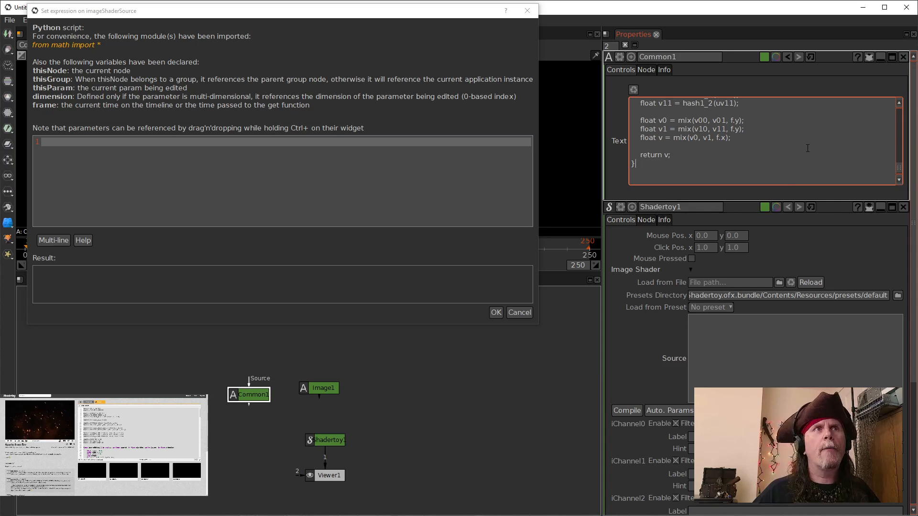
drag(808, 149, 211, 143)
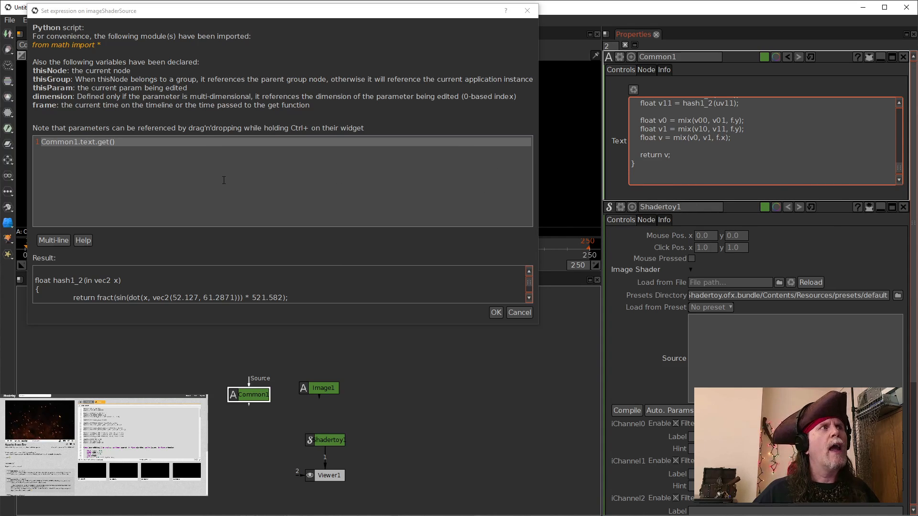
Step: Assign the Common1 text reference to a variable named com
click(47, 144)
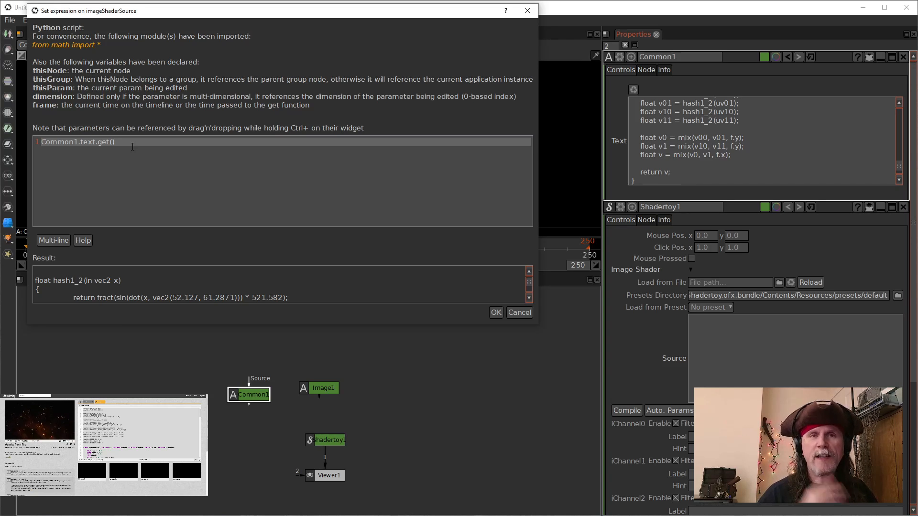
text(com )
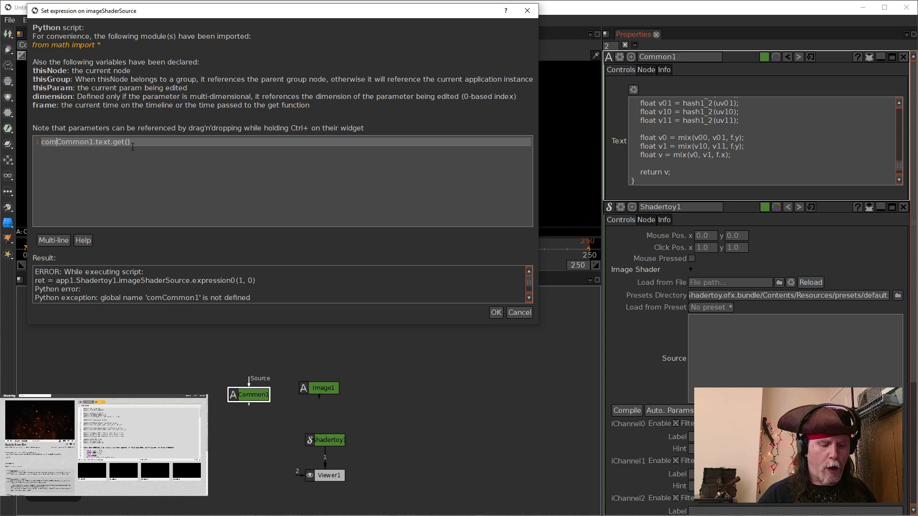
text(=)
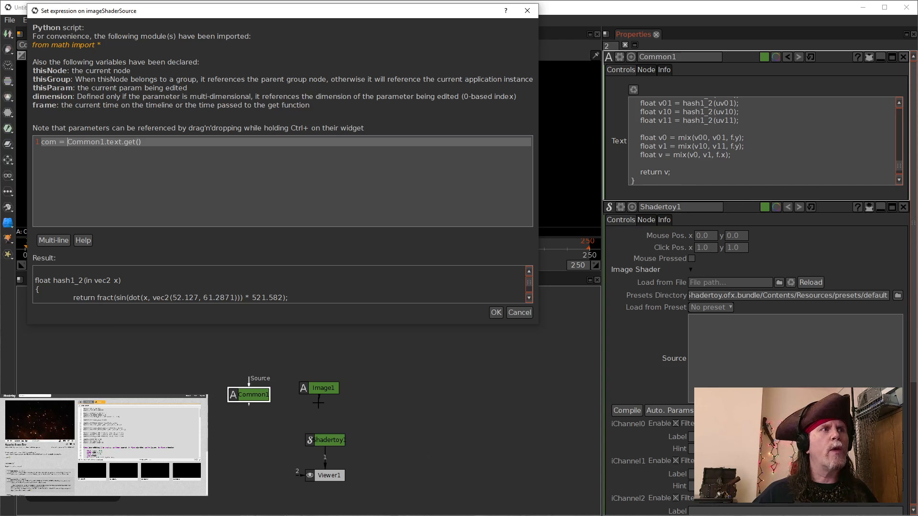
Step: Add a second expression line referencing the Image1 node's Text parameter as Image1.text.get()
click(324, 393)
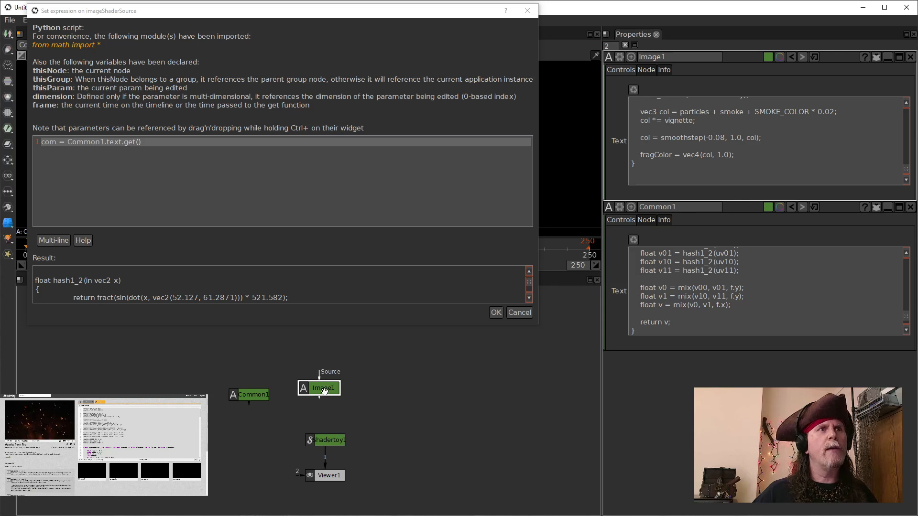
right_click(782, 168)
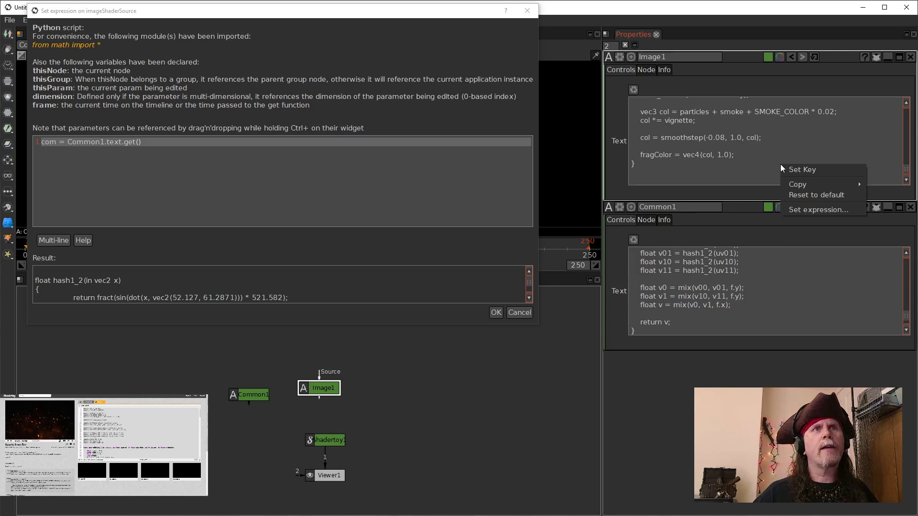
click(779, 156)
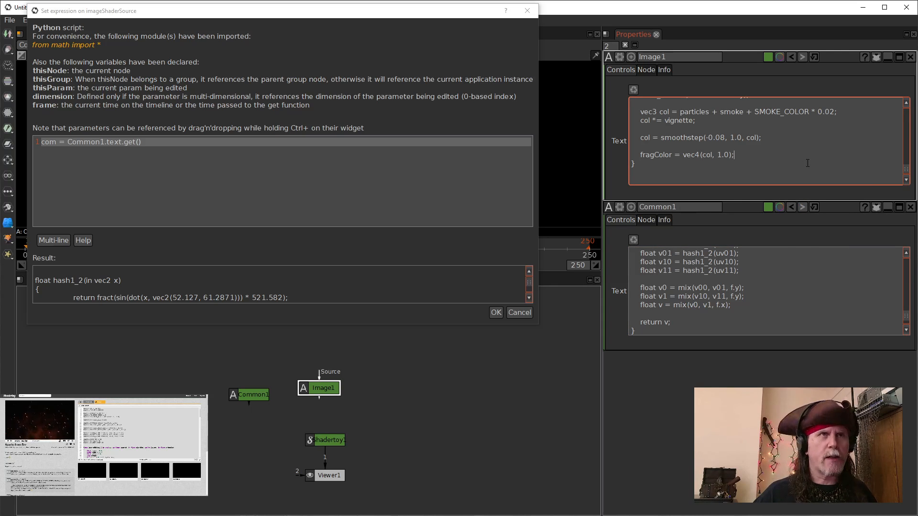
drag(806, 163, 300, 170)
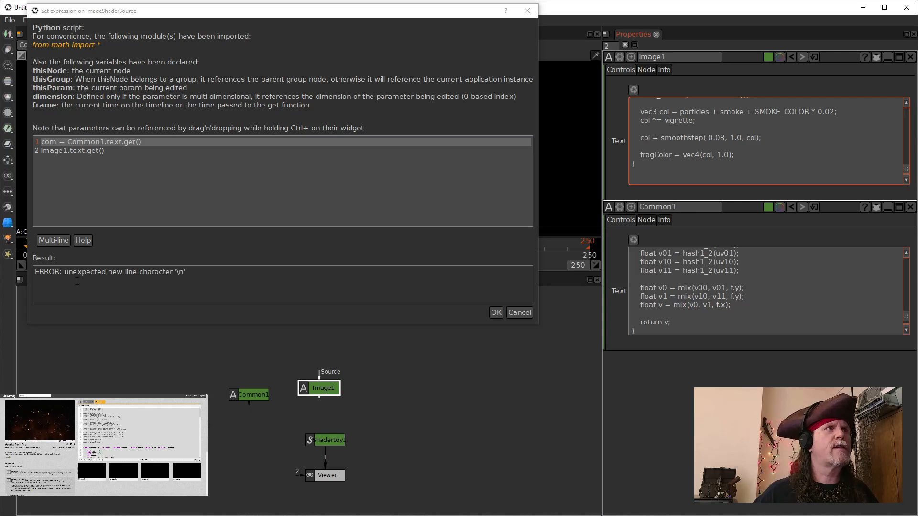
Step: Enable Multi-line mode and assign the Image1 text reference to a variable named img
click(54, 240)
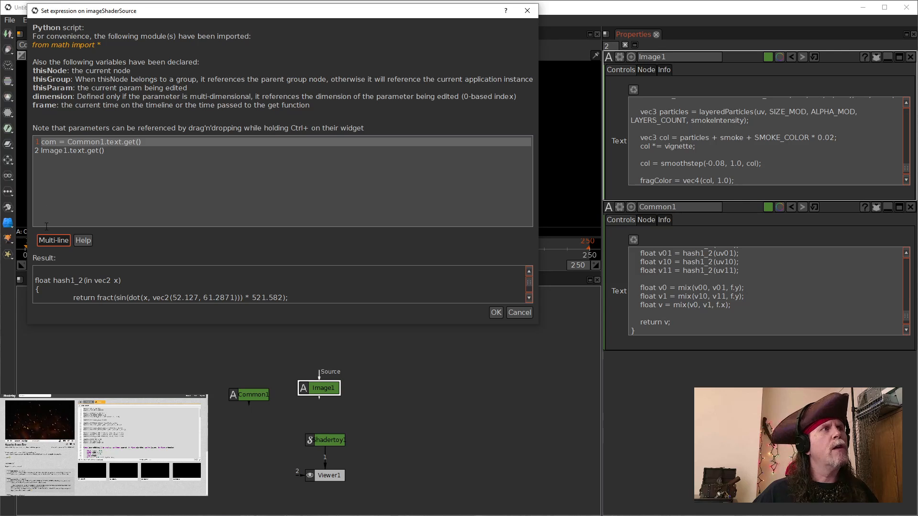
click(42, 152)
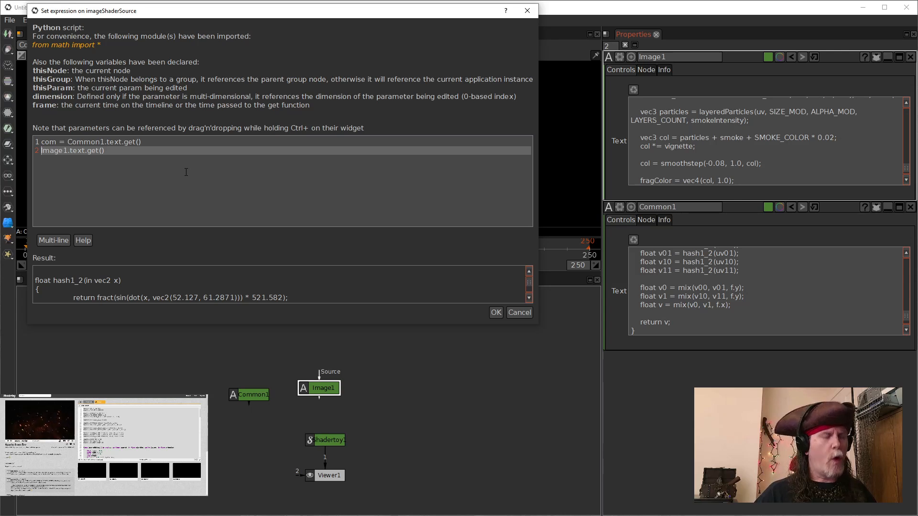
text(img)
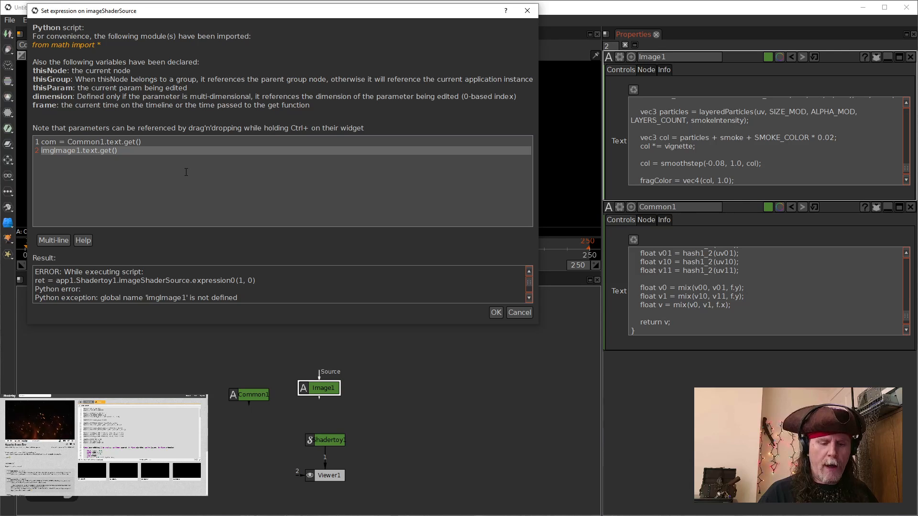
text( =)
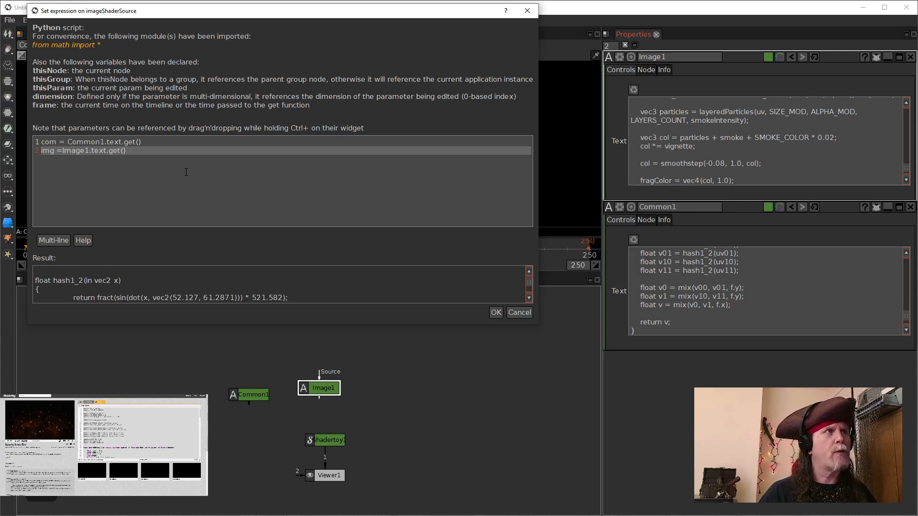
click(163, 149)
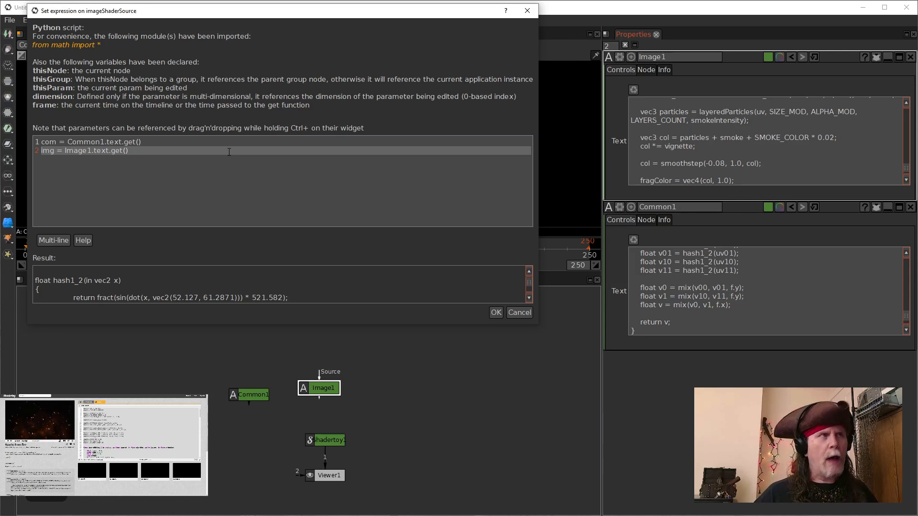
Step: Add a third expression line ret = com + img and confirm the expression
key(Return)
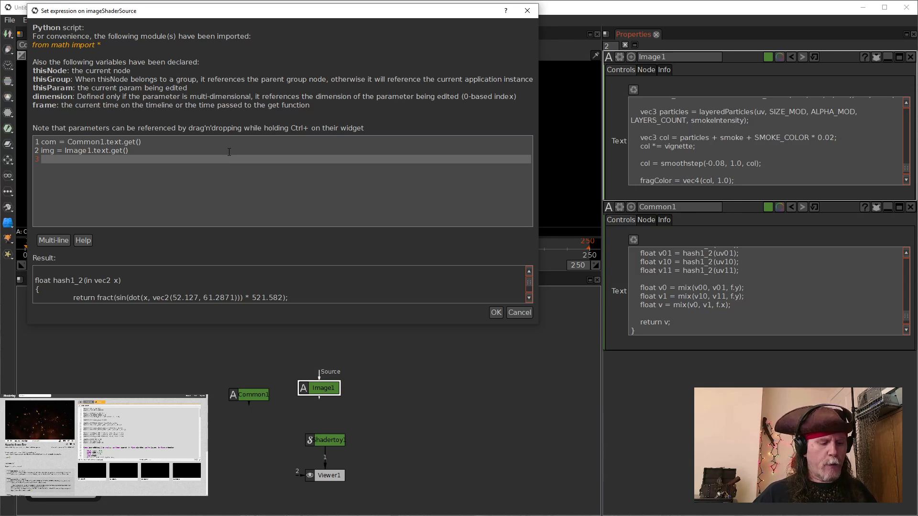
text(ret)
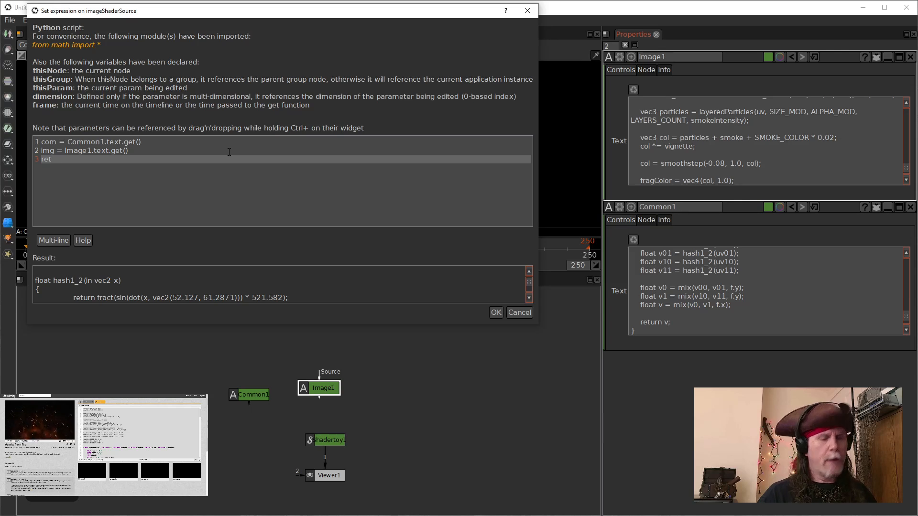
text( =)
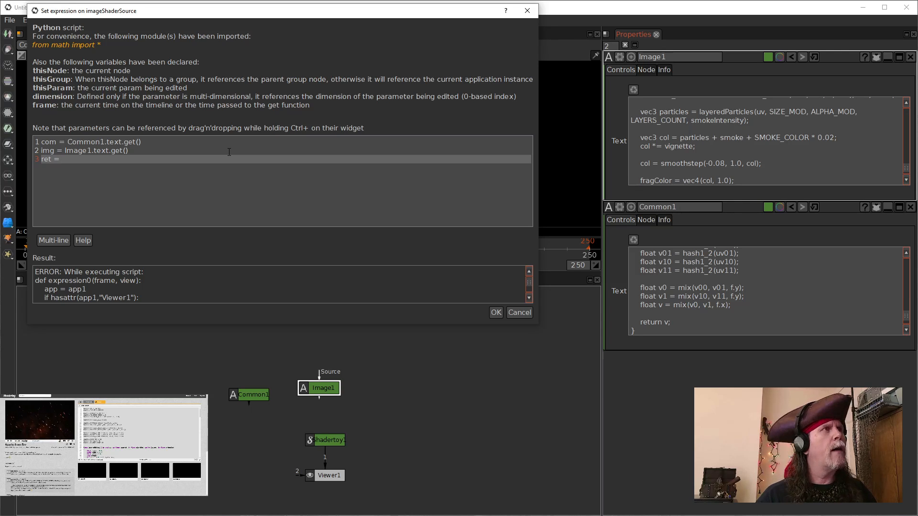
text(com)
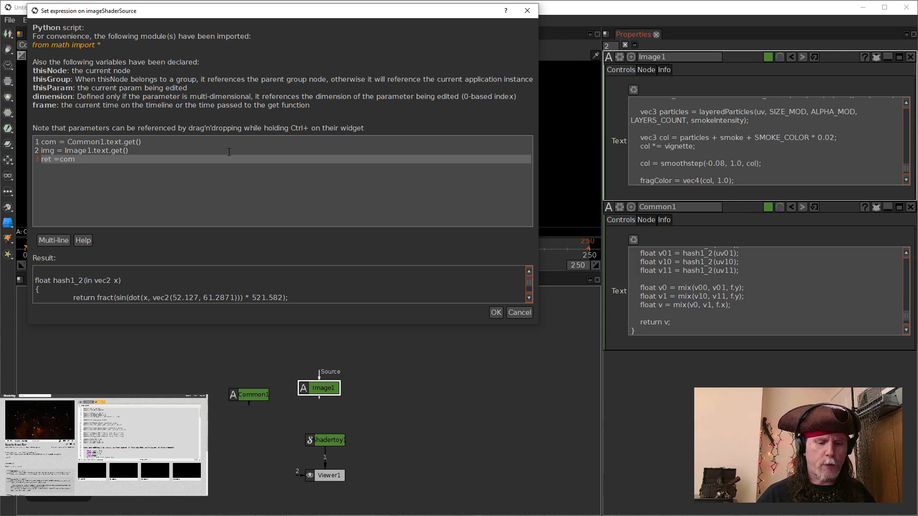
text( +)
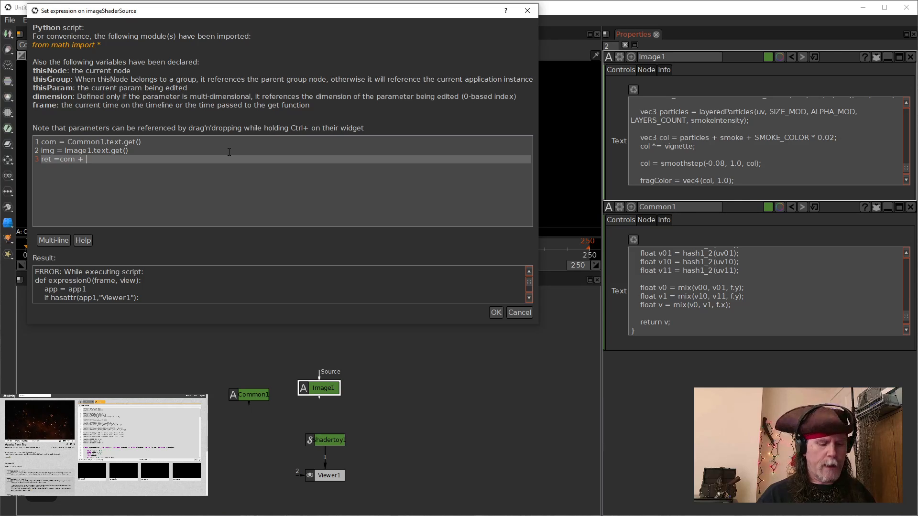
text( img)
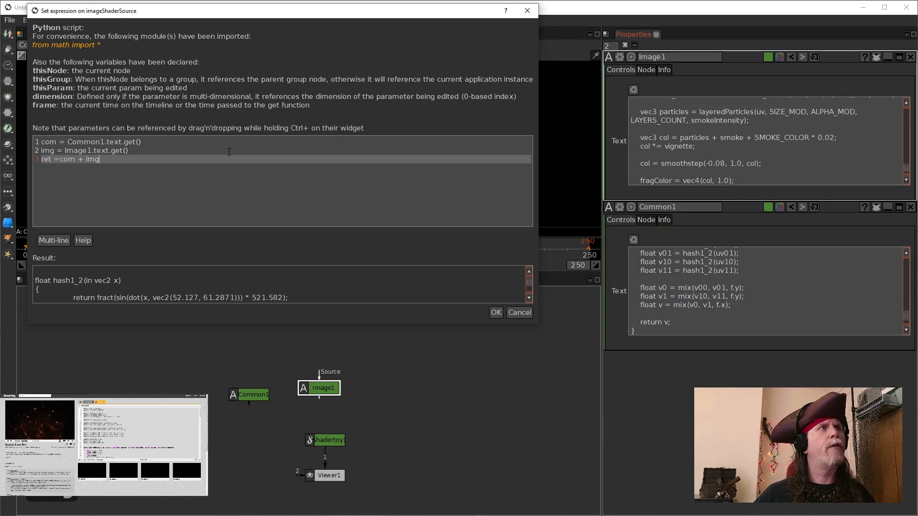
click(495, 314)
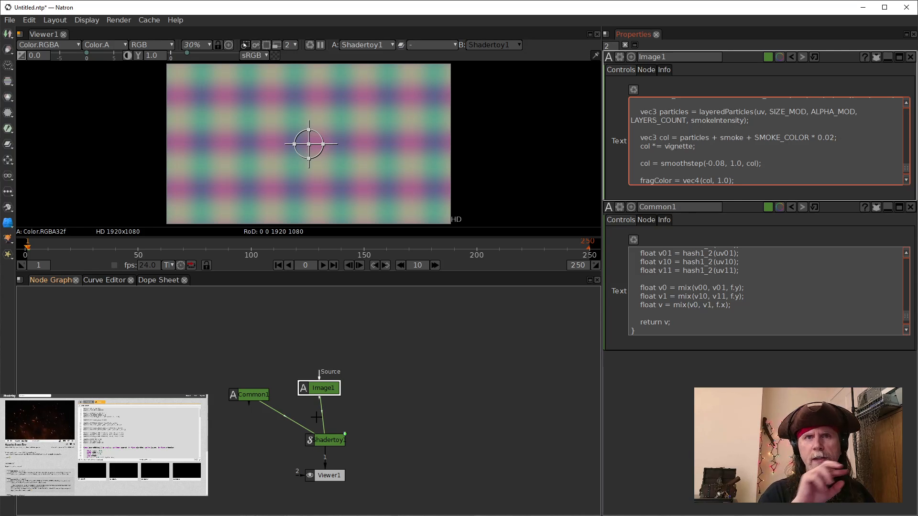
Step: Inspect the Shadertoy1 Source and the Common1 and Image1 node properties
click(327, 441)
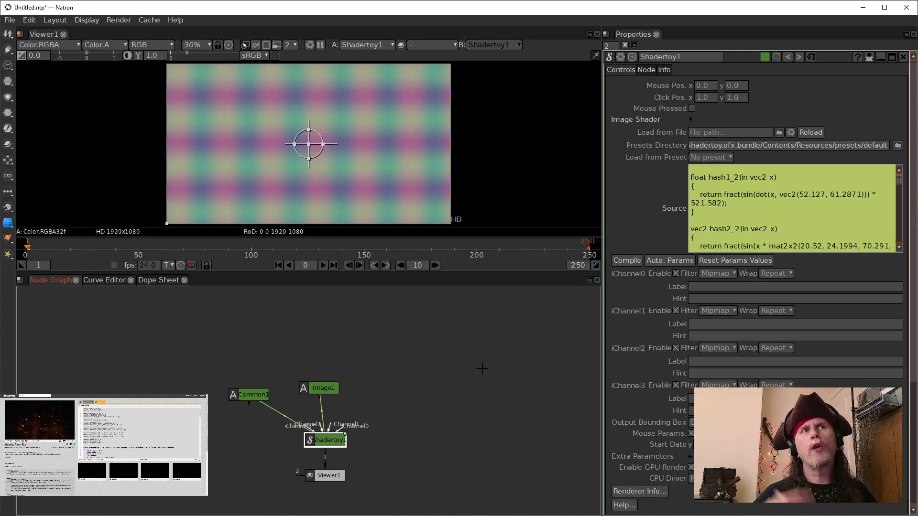
click(781, 194)
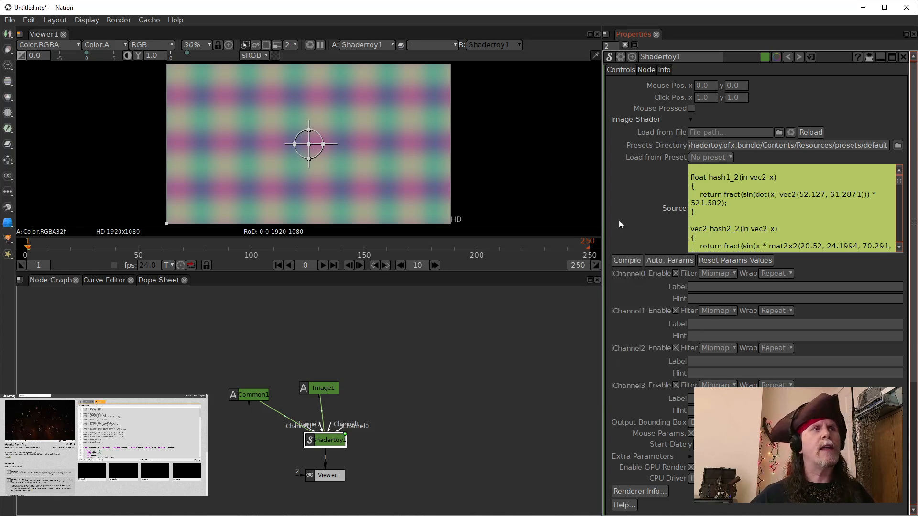
double_click(247, 395)
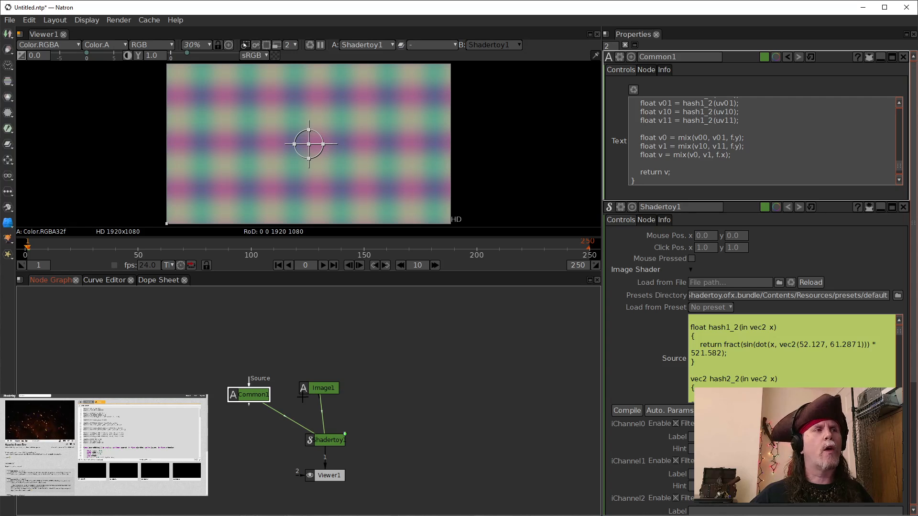
double_click(316, 390)
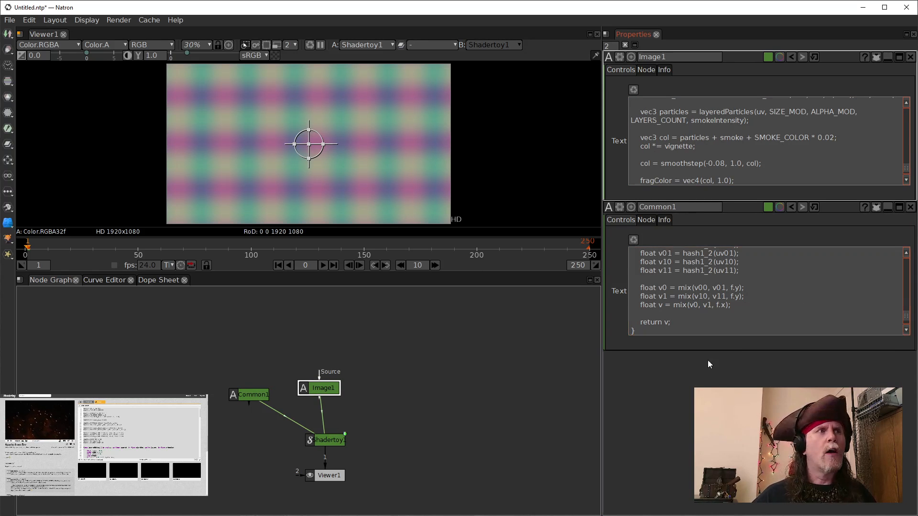
double_click(320, 441)
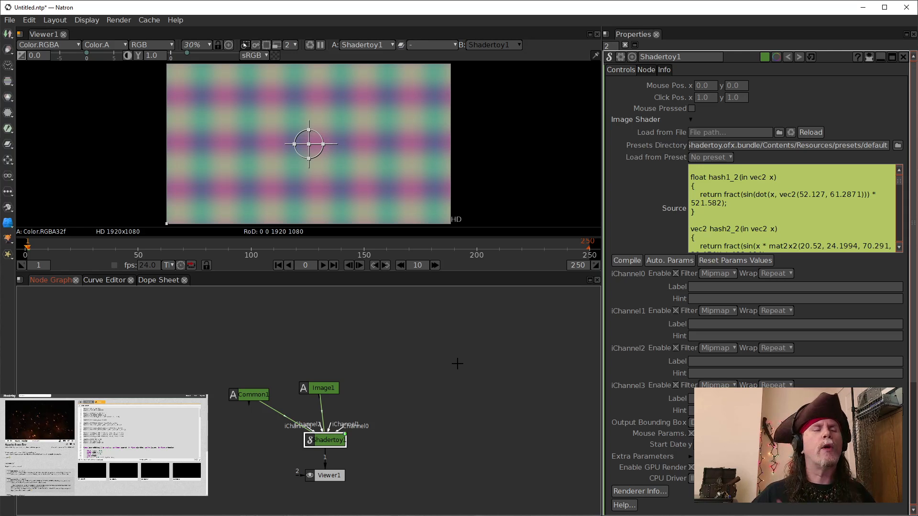
click(454, 366)
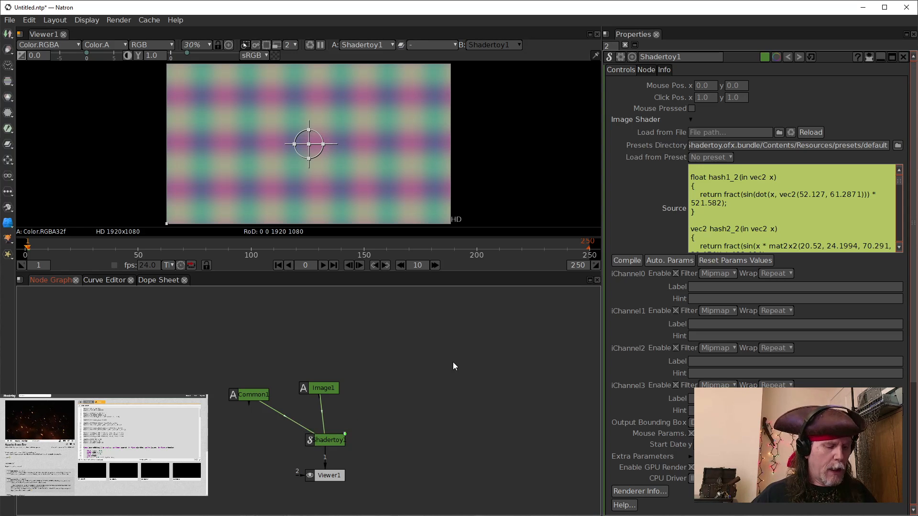
Step: Add a new Text node to the node graph
key(Tab)
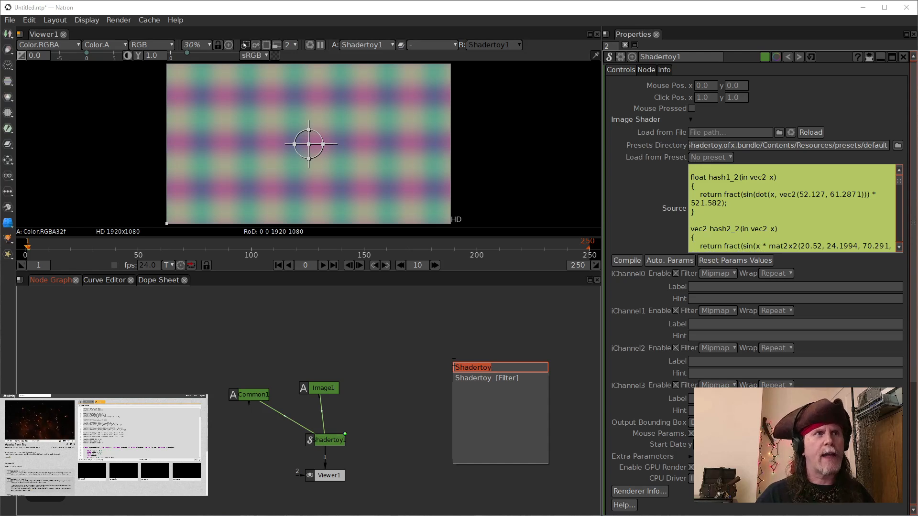
text(tee)
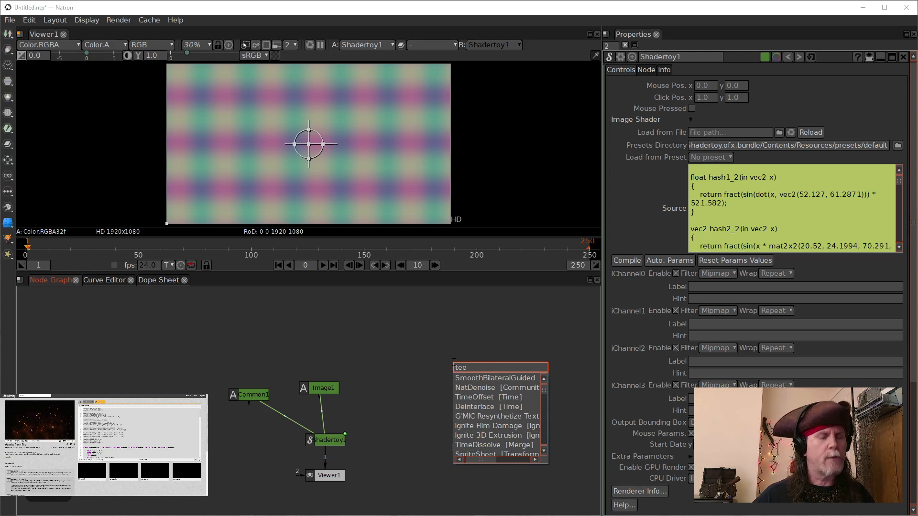
key(BackSpace)
key(Down)
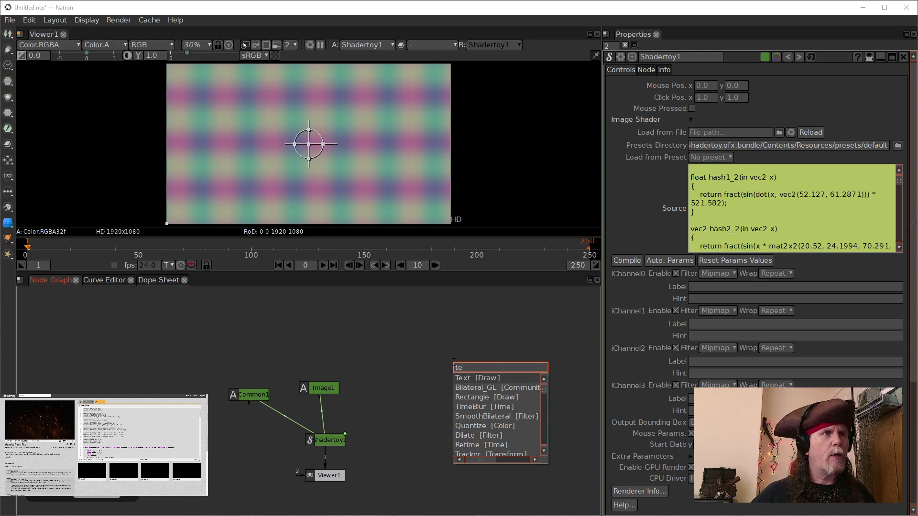
key(Return)
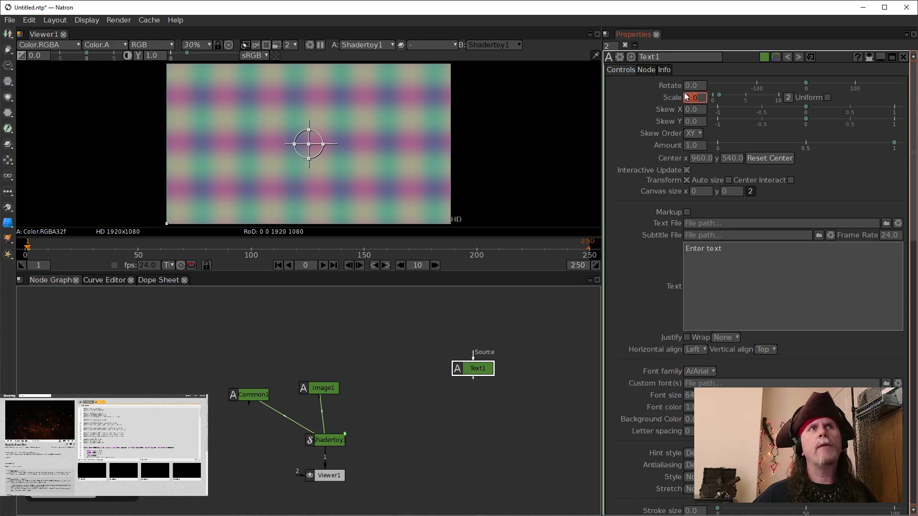
Step: Rename the new Text node to MyCode1 and reposition it in the node graph
double_click(650, 57)
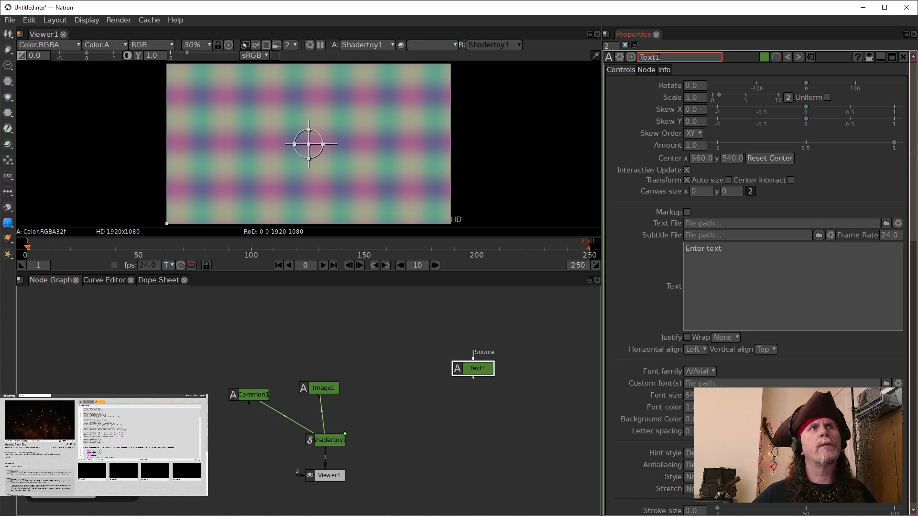
text(My)
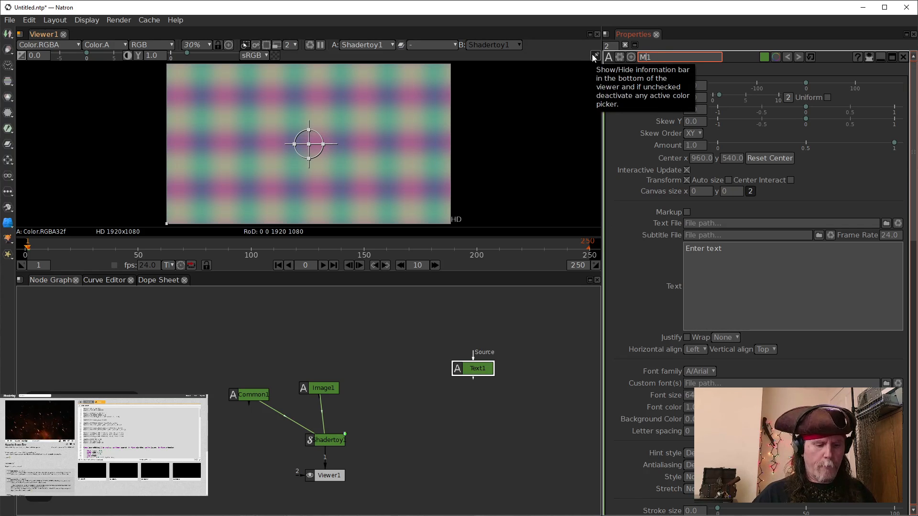
text(Code)
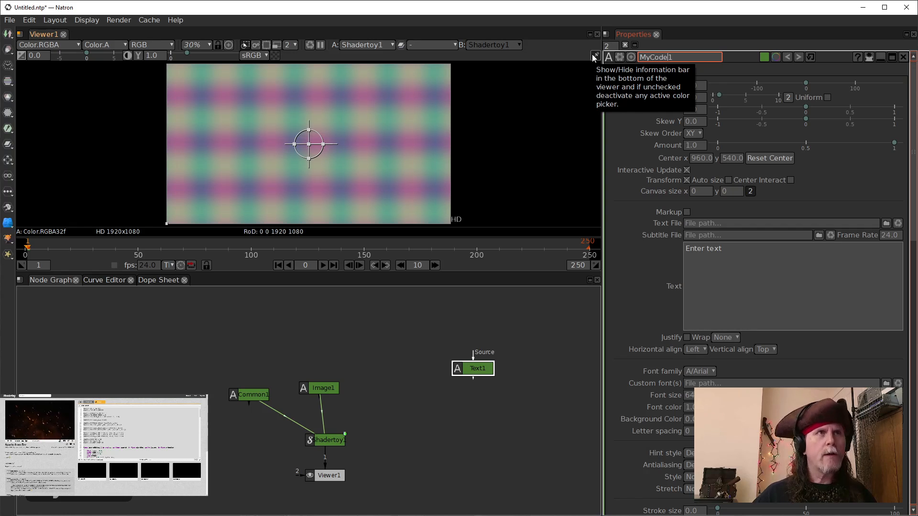
click(495, 372)
drag(495, 372, 471, 369)
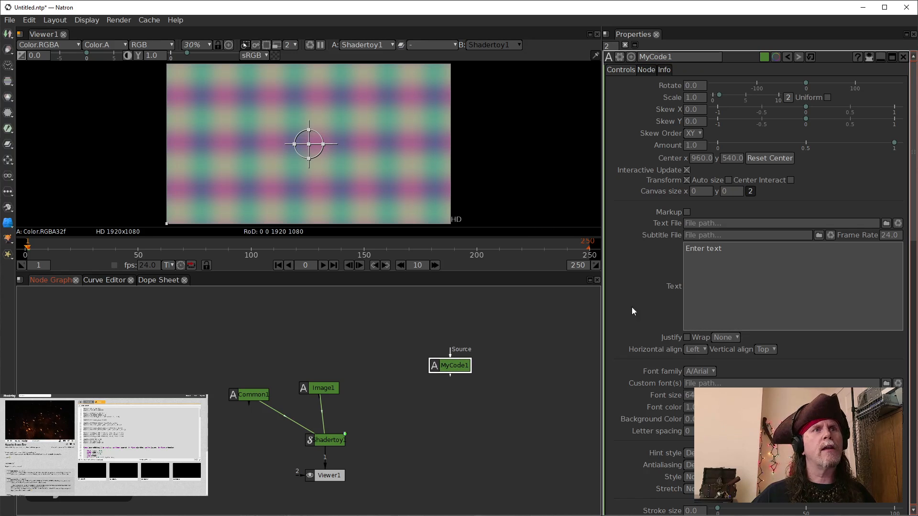
Step: Reopen the expression editor on the Shadertoy1 Source parameter
click(747, 253)
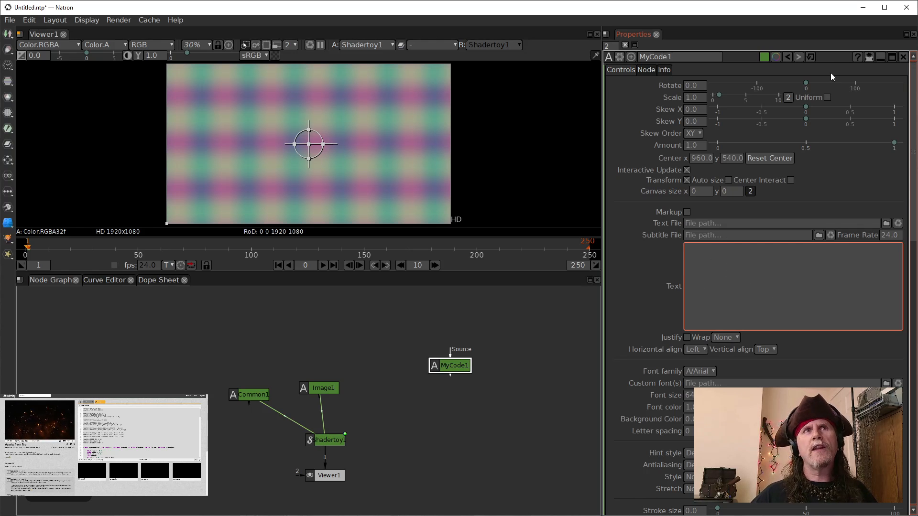
click(870, 59)
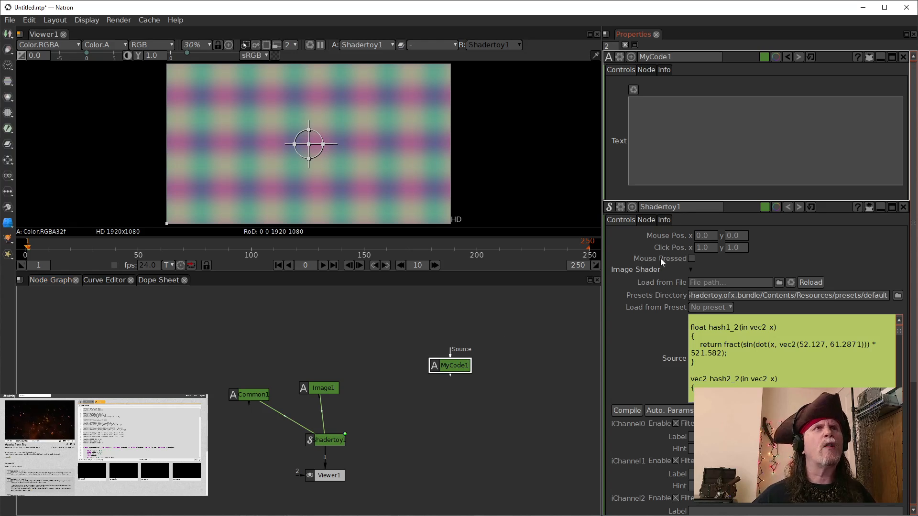
click(685, 127)
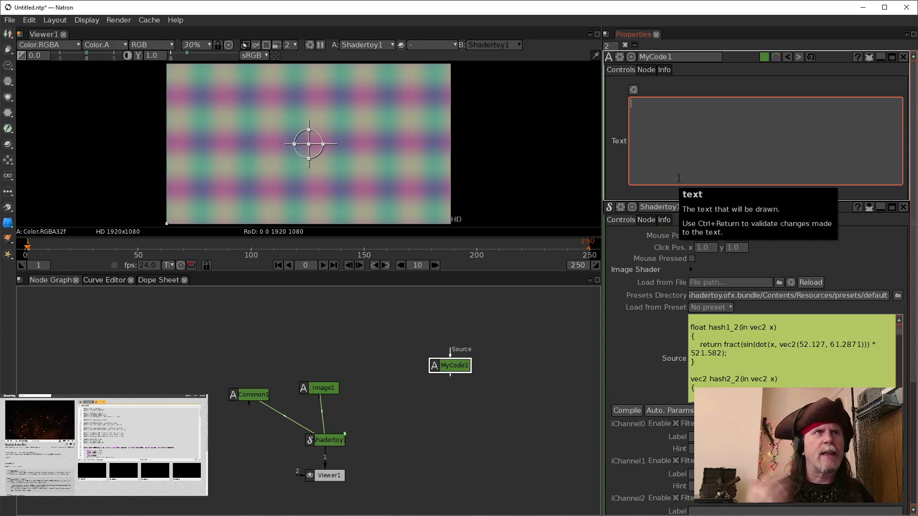
click(327, 443)
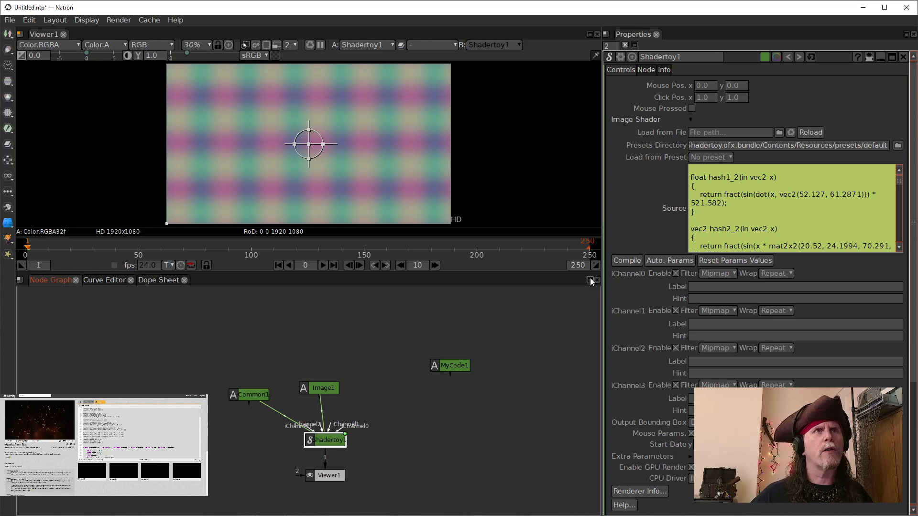
right_click(739, 202)
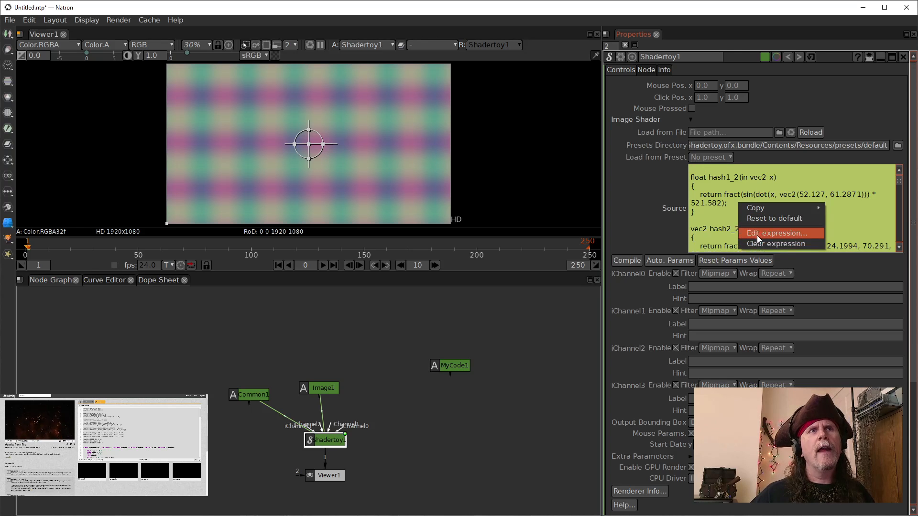
click(757, 234)
Step: Reference the MyCode1 node's Text parameter in the expression as a fourth line MyCode1.text.get()
drag(480, 111, 399, 111)
click(257, 254)
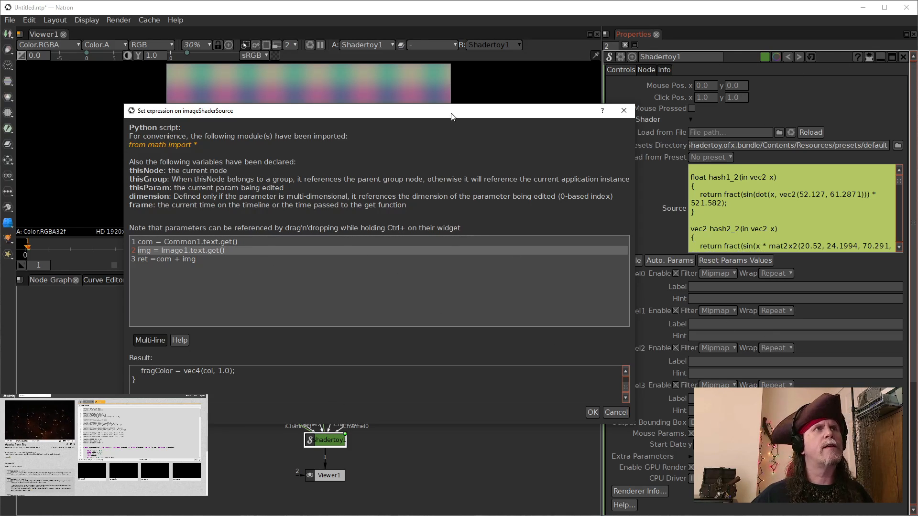
drag(452, 117, 394, 29)
click(450, 371)
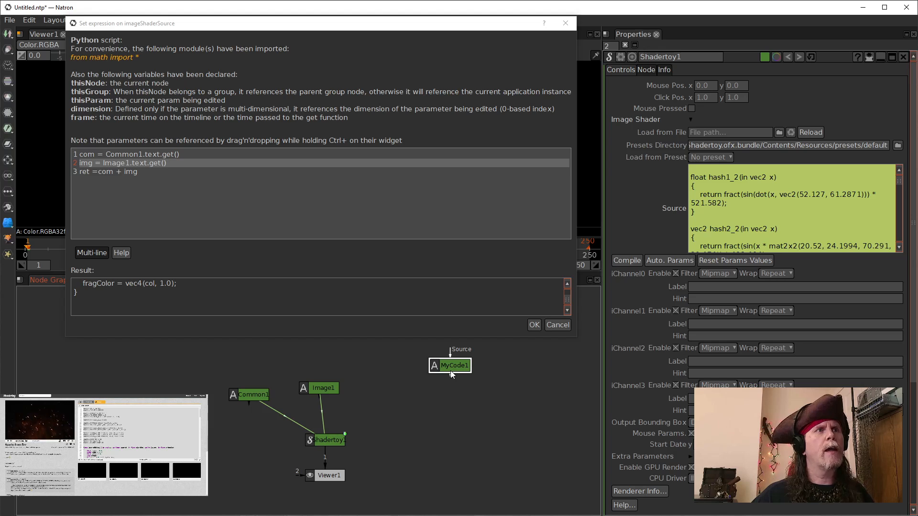
drag(451, 371, 441, 391)
double_click(441, 391)
click(674, 161)
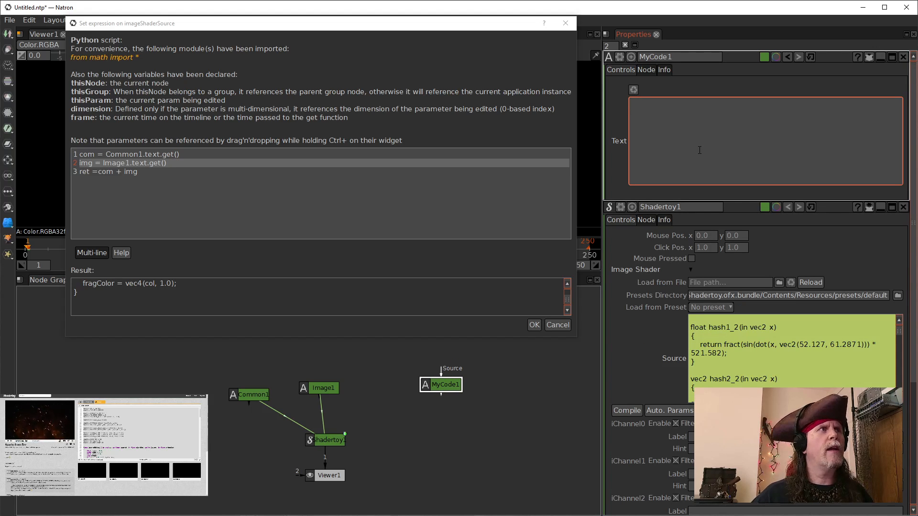
drag(731, 138, 225, 192)
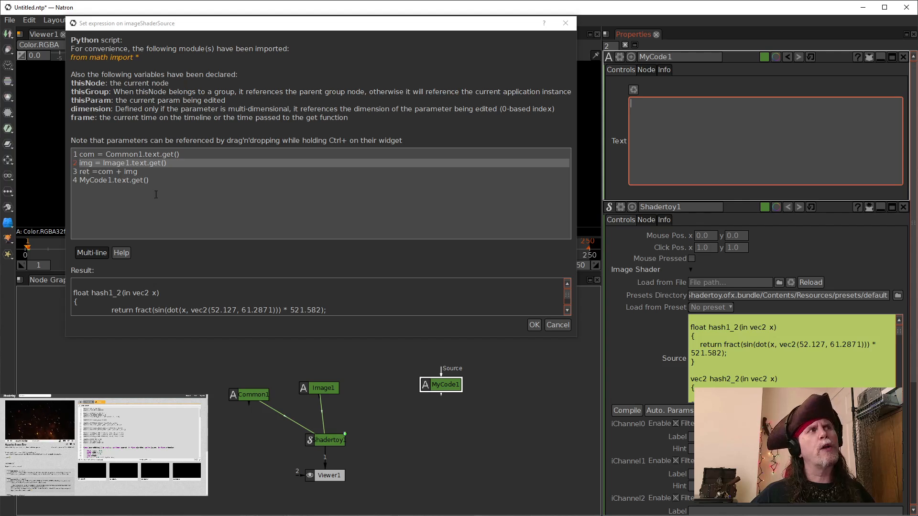
Step: Delete the MyCode1.text.get() line from the expression
click(175, 185)
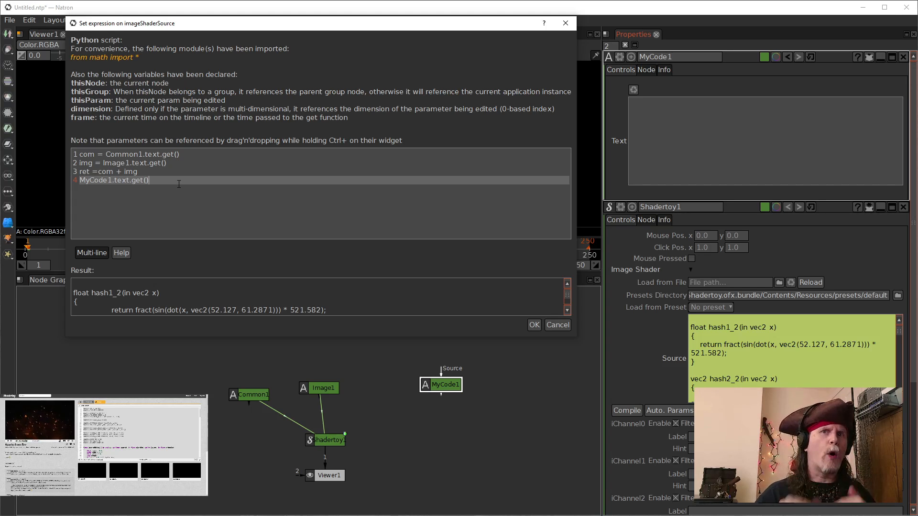
drag(172, 181, 74, 180)
key(ctrl+c)
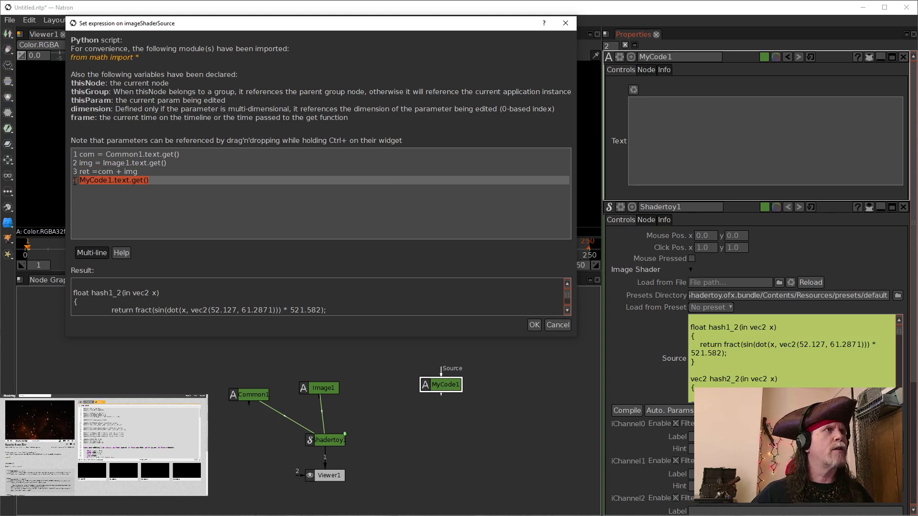
key(BackSpace)
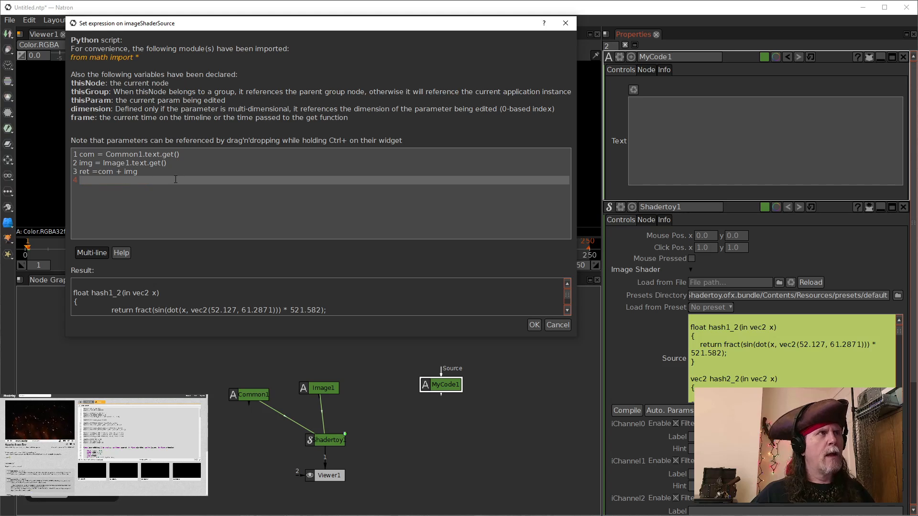
Step: Insert a new third line in the expression assigning myCode = MyCode1.text.get()
click(176, 164)
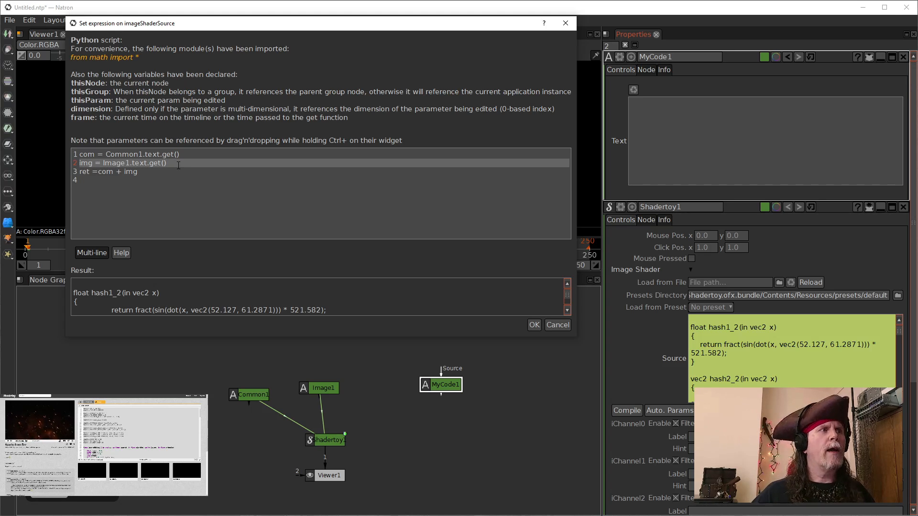
key(Return)
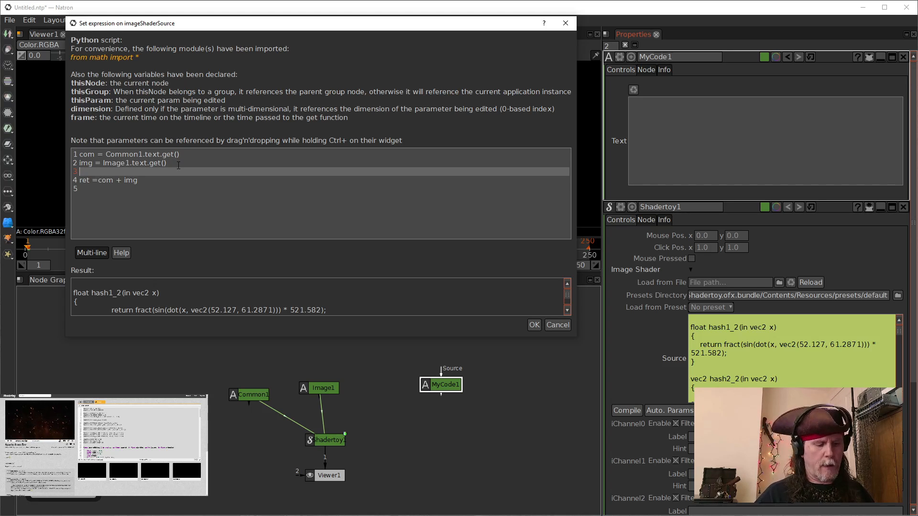
text(myCode)
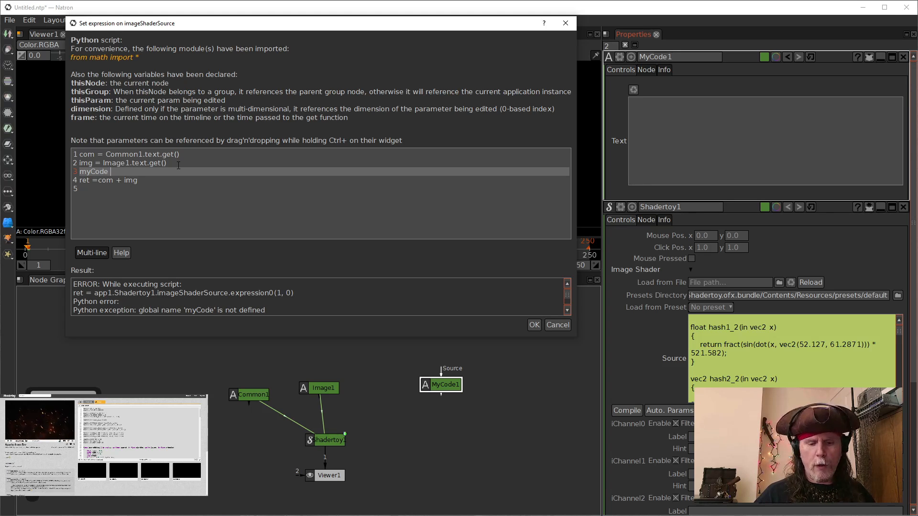
text( =)
key(ctrl+v)
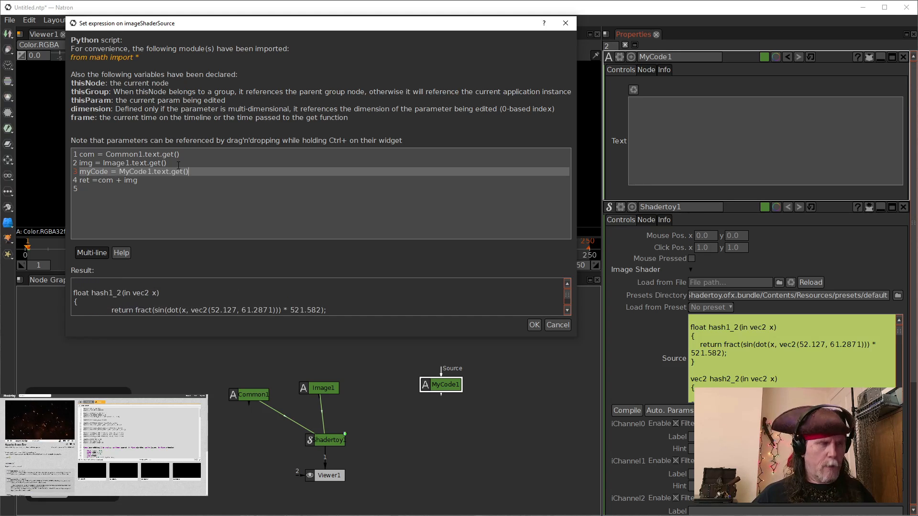
Step: Append + myCode to the ret line so it reads ret =com + img + myCode, and confirm the expression
click(202, 180)
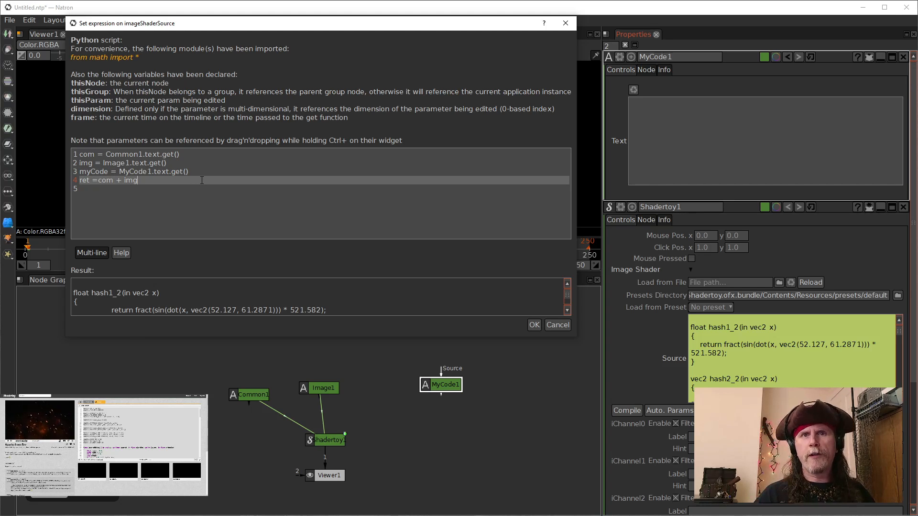
text(+)
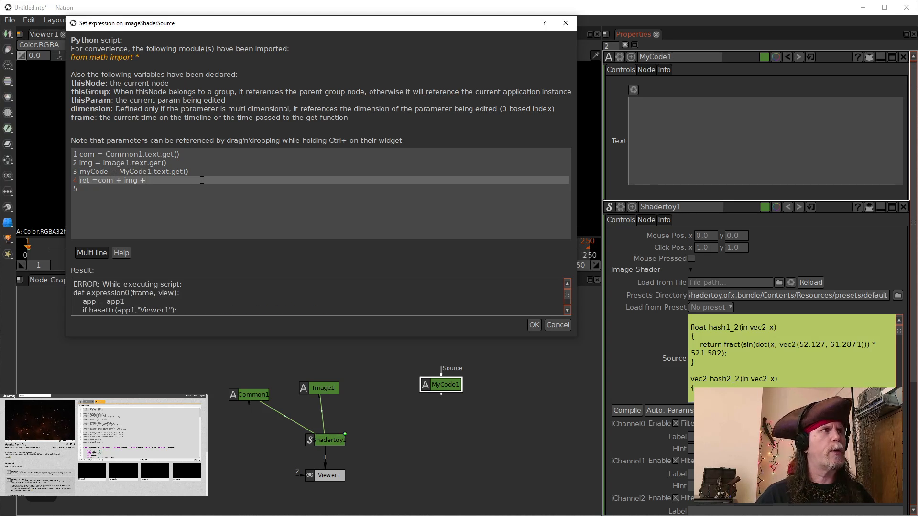
text(m)
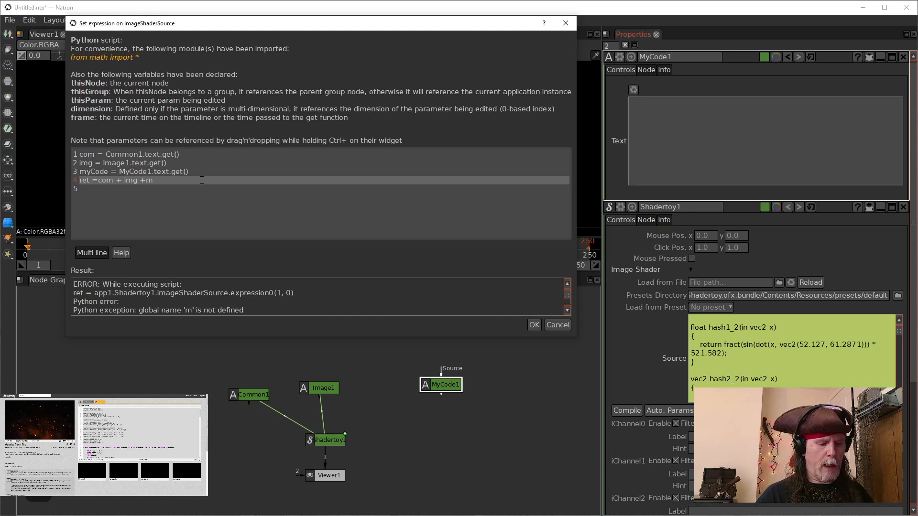
key(BackSpace)
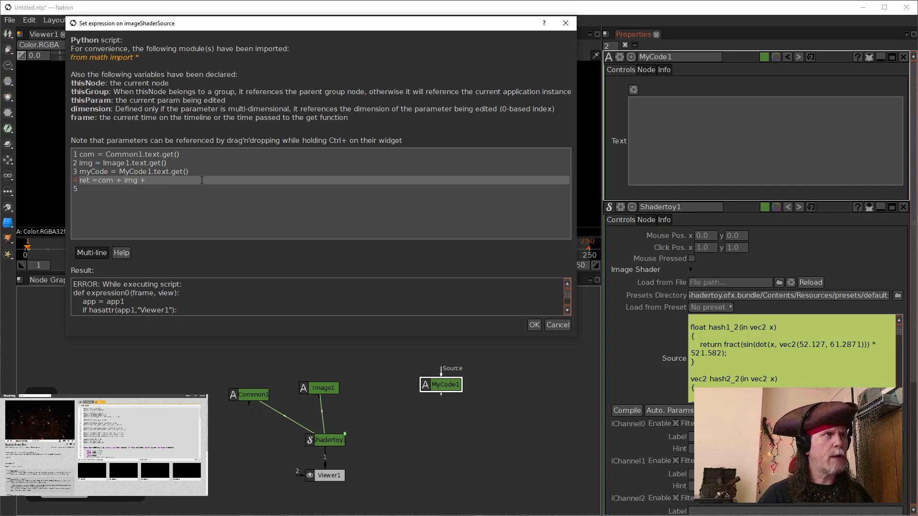
text(myCode)
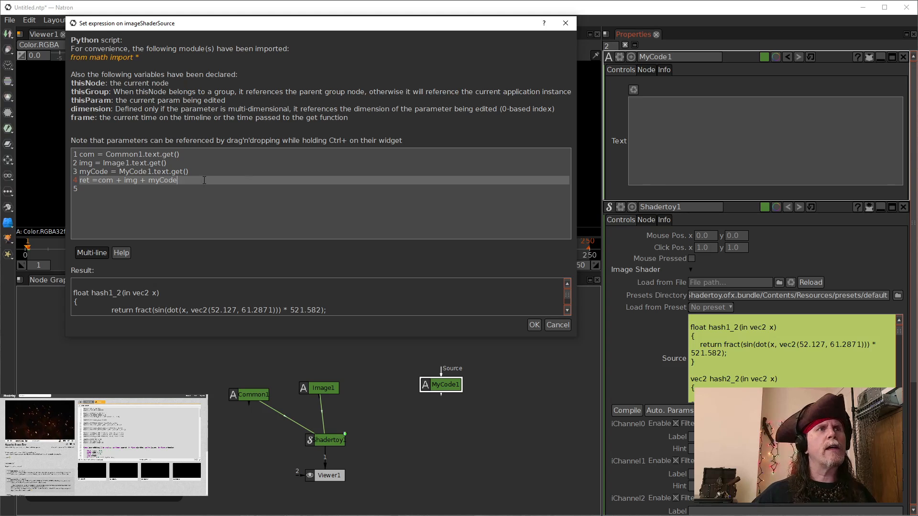
click(533, 324)
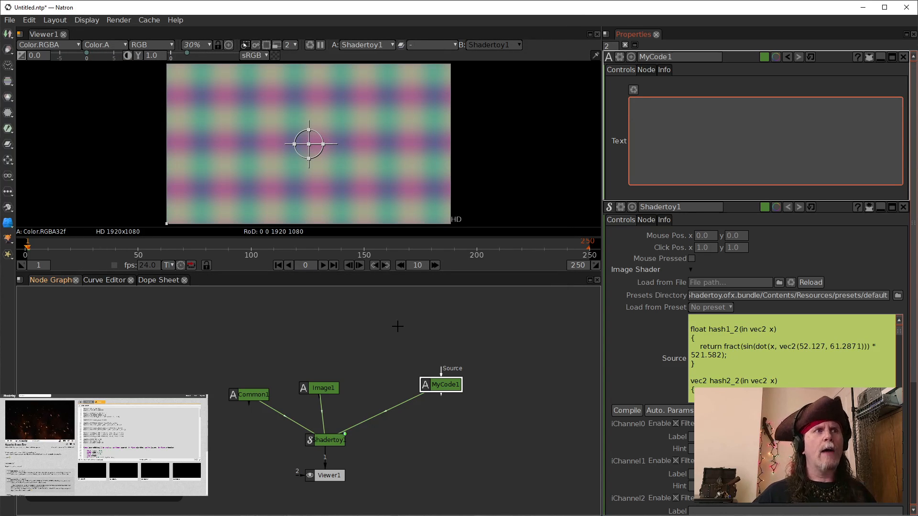
Step: Rearrange the MyCode1 and Image1 nodes above Shadertoy1 in the node graph
drag(440, 385, 321, 323)
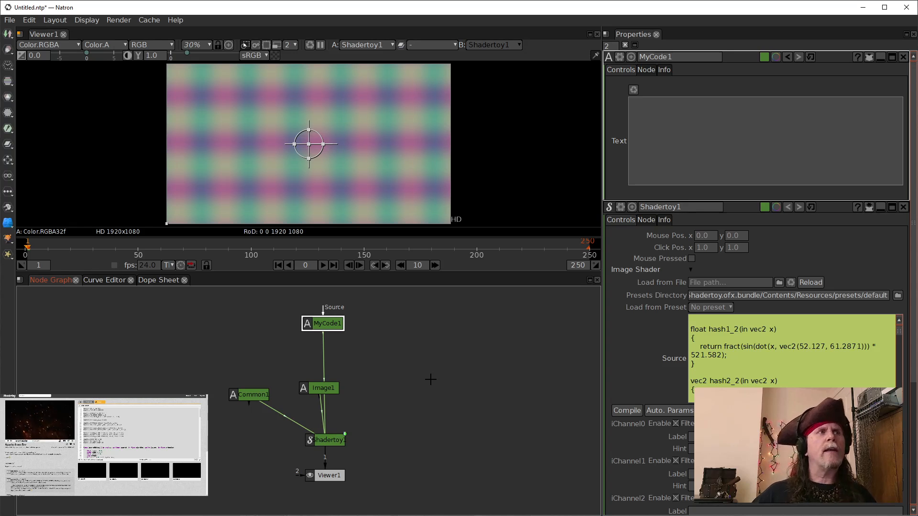
click(339, 443)
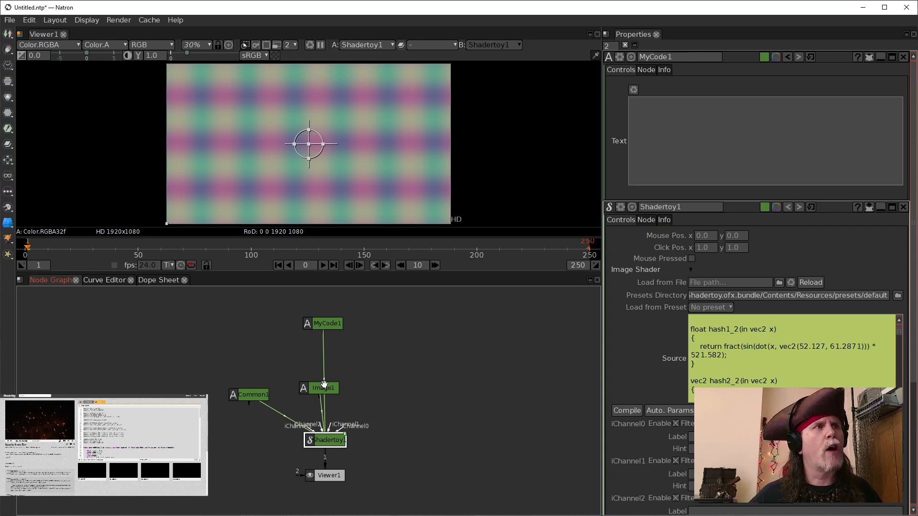
drag(325, 388, 252, 347)
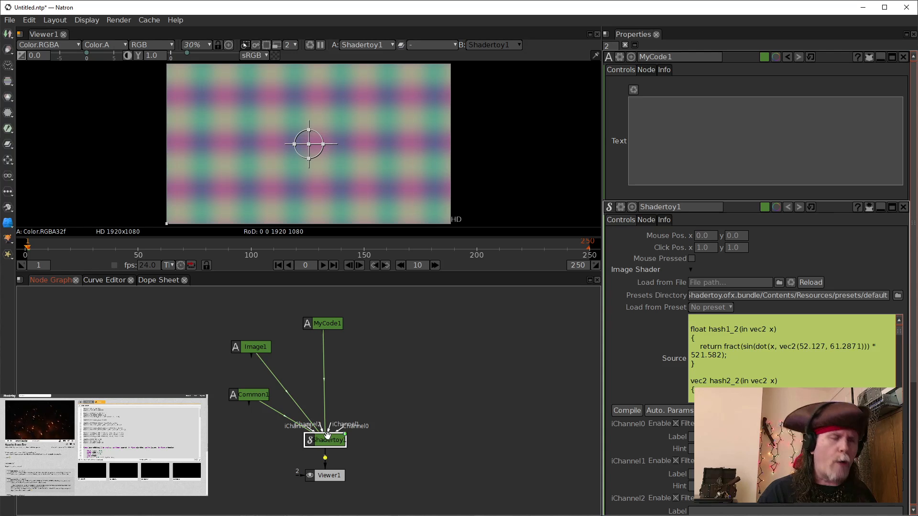
Step: Duplicate the Shadertoy1 node, place the copy to the right, and open its properties
key(ctrl+c)
key(ctrl+v)
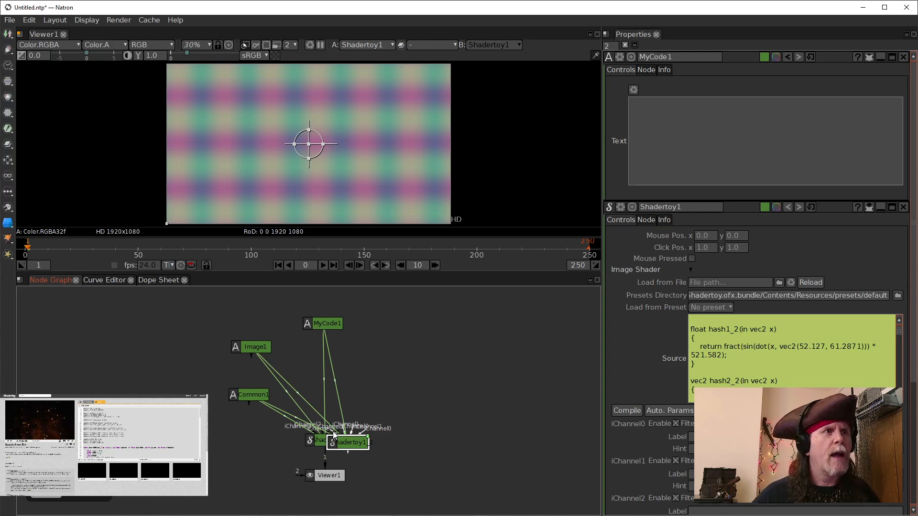
drag(349, 438, 437, 413)
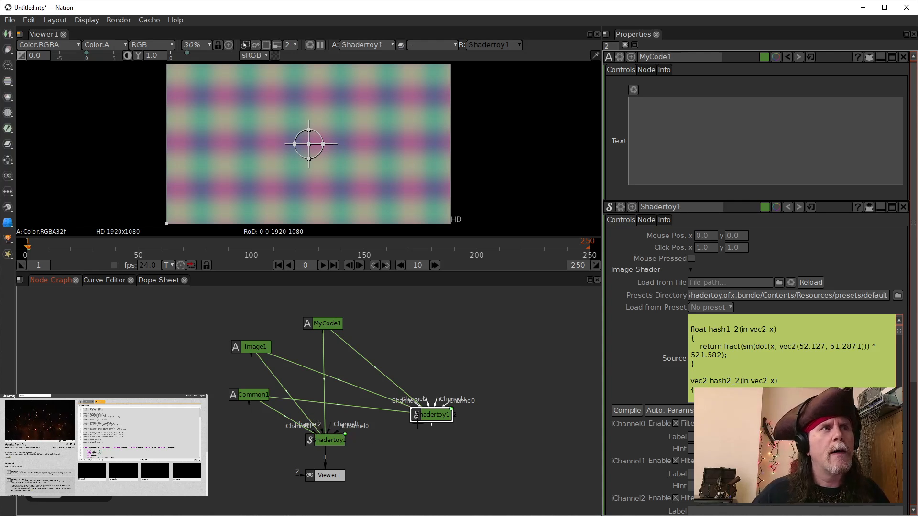
drag(439, 410, 434, 415)
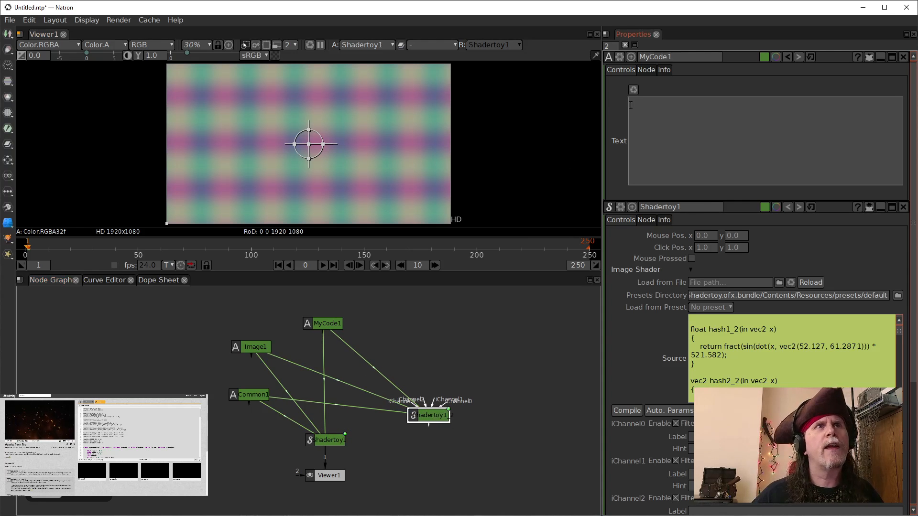
double_click(434, 414)
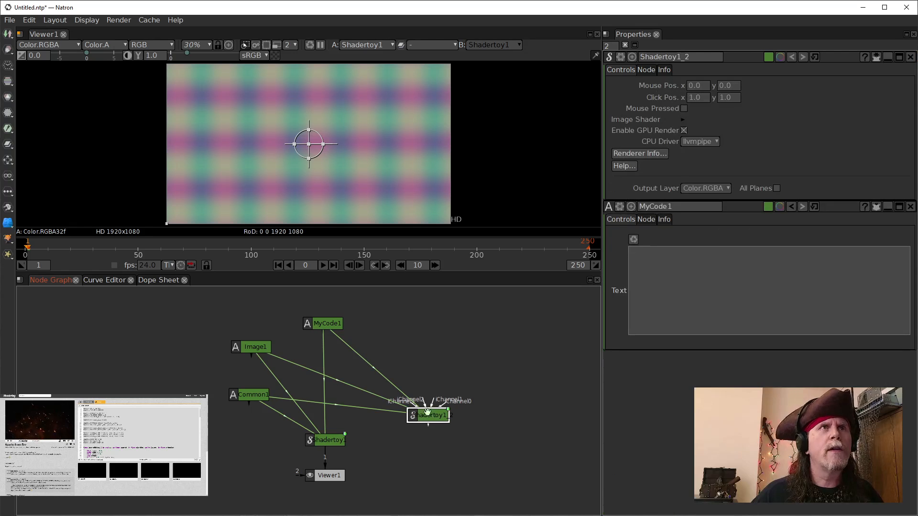
Step: Edit the copy's Source expression so the ret line reads ret =com + myCode, and confirm
right_click(751, 220)
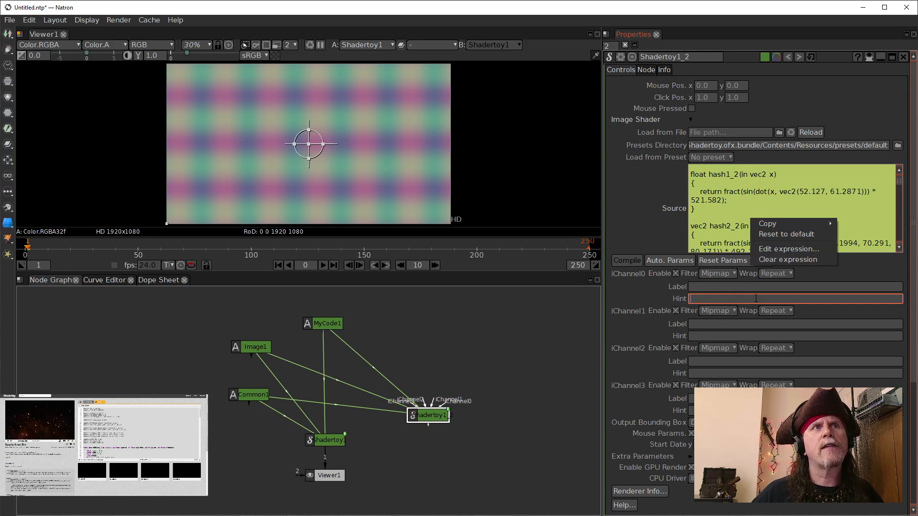
click(770, 250)
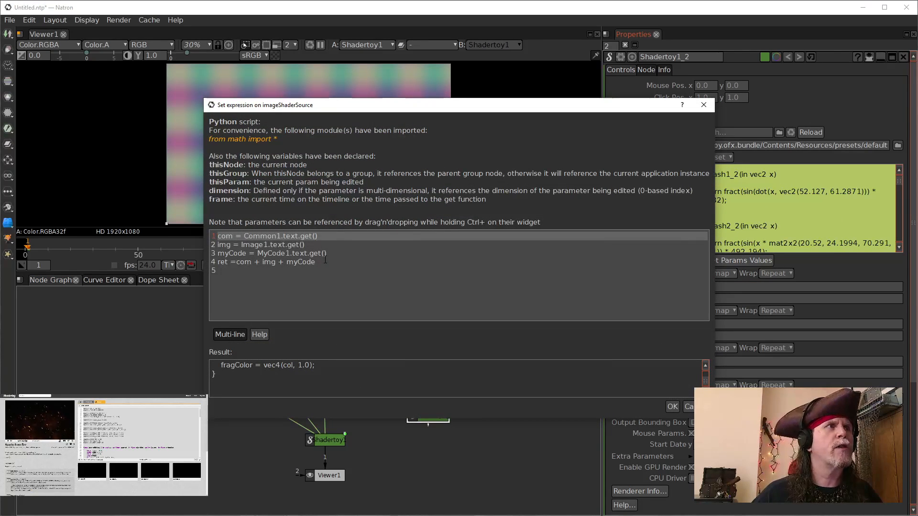
drag(315, 262, 261, 265)
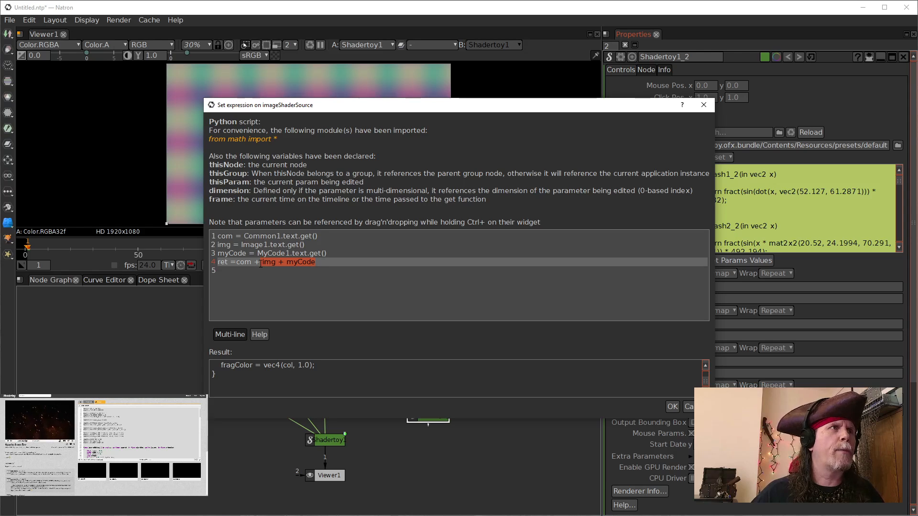
key(BackSpace)
key(BackSpace)
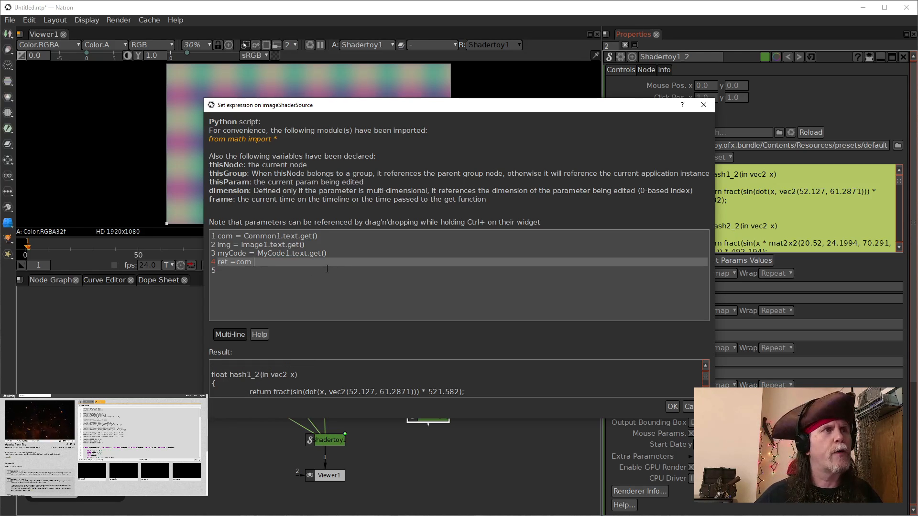
text(+ myco)
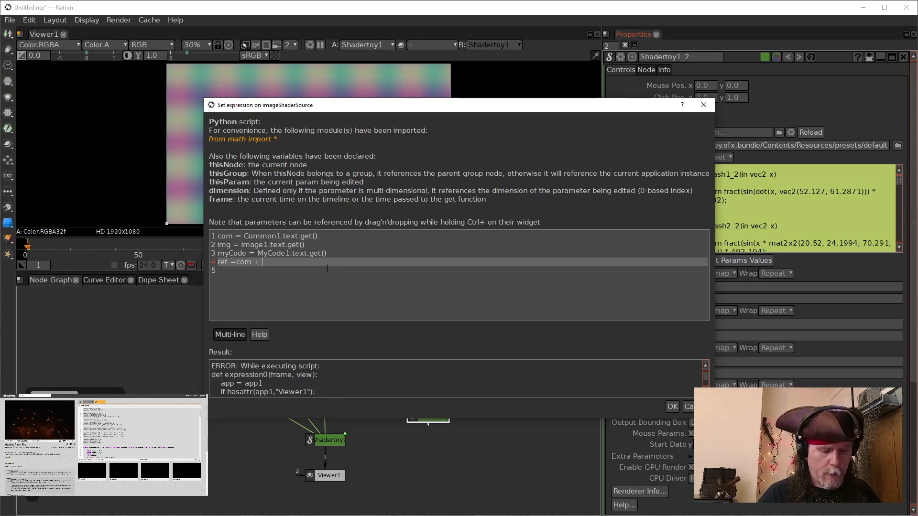
key(BackSpace)
key(BackSpace)
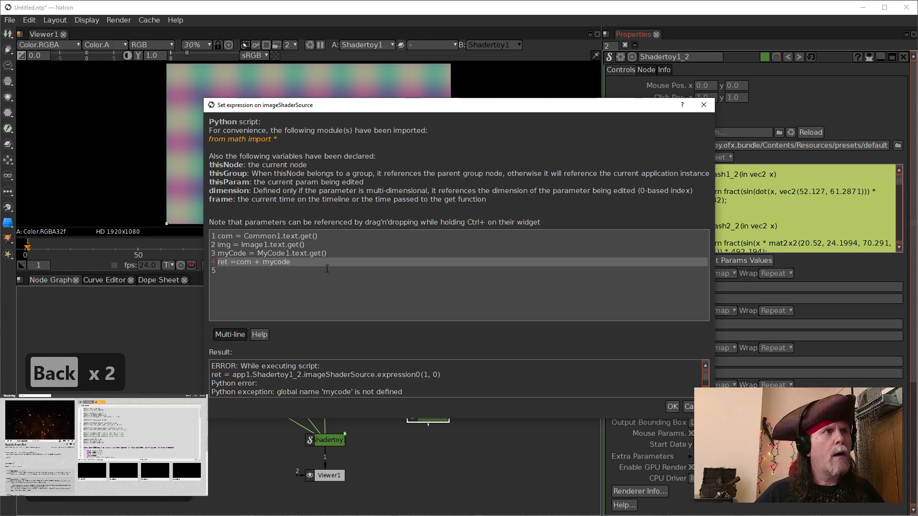
text(code)
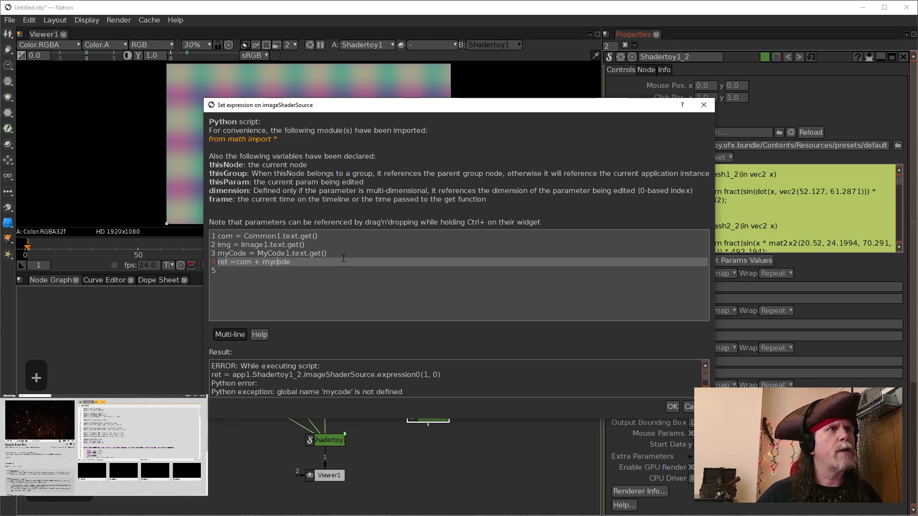
key(BackSpace)
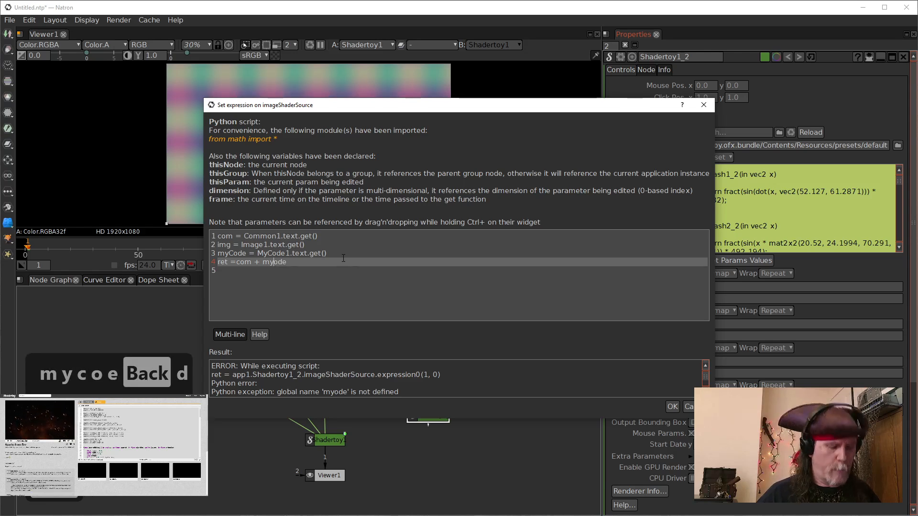
text(C)
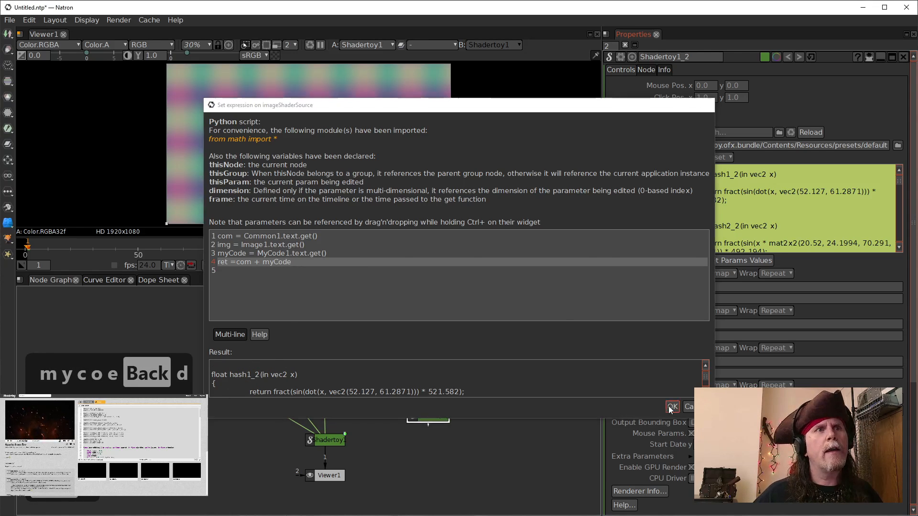
click(672, 406)
Step: Reopen the copy's Source expression, delete the img = Image1.text.get() line, and confirm
drag(423, 411, 411, 391)
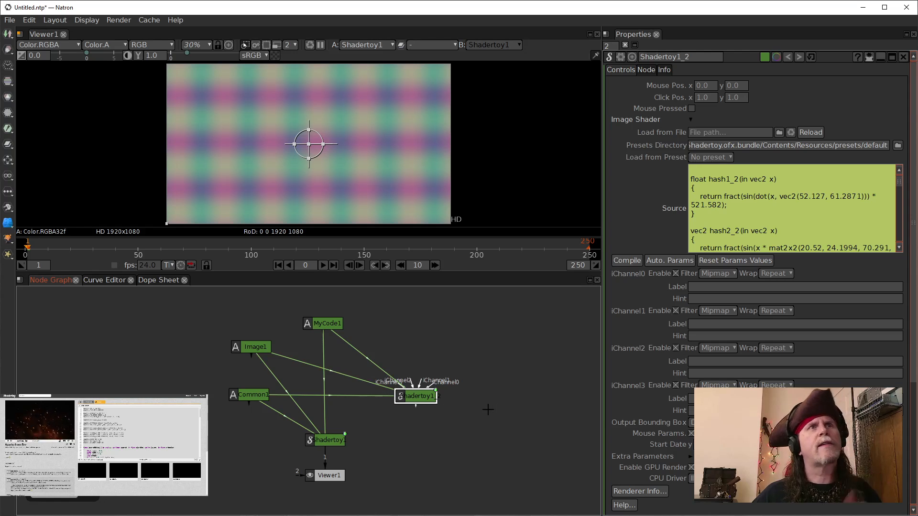
right_click(413, 403)
right_click(788, 212)
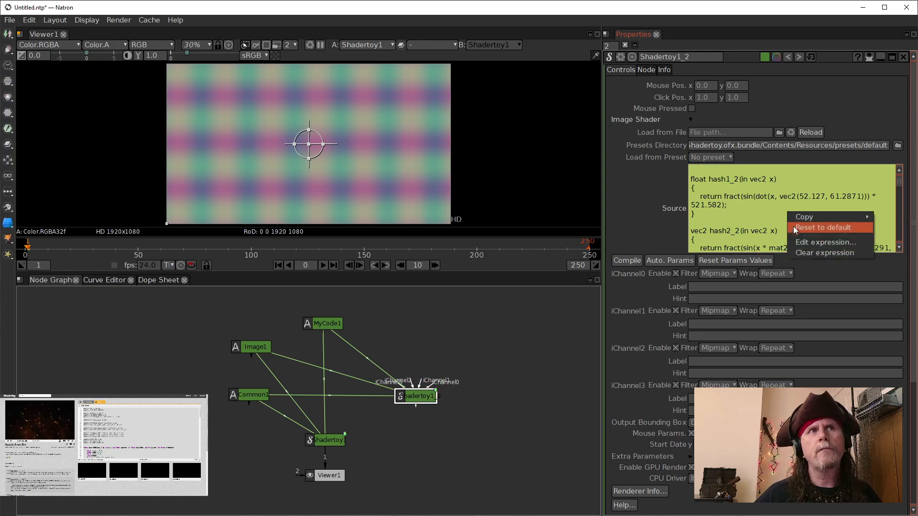
click(812, 243)
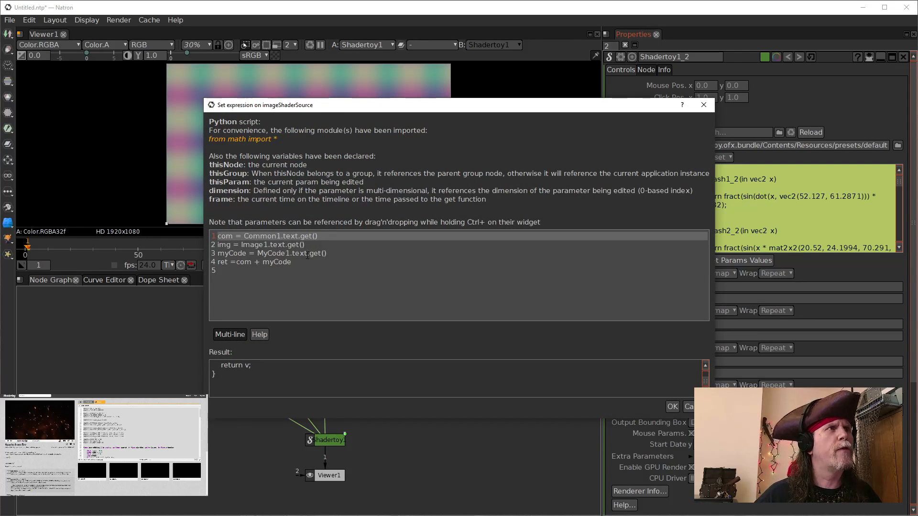
drag(313, 245, 331, 236)
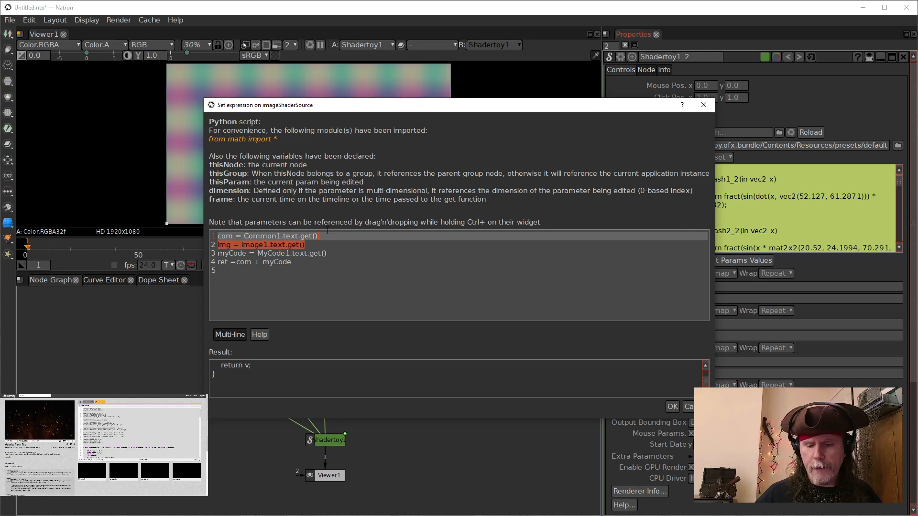
key(BackSpace)
click(673, 407)
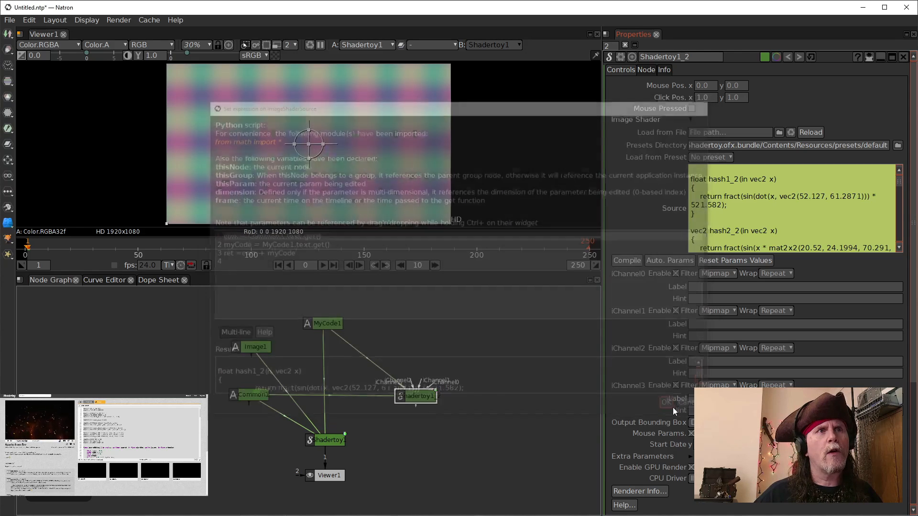
Step: Rearrange the Common1, Image1, MyCode1 and Shadertoy nodes, then show the duplicated Shadertoy node in the viewer
click(433, 423)
drag(434, 424, 442, 428)
drag(252, 345, 176, 455)
drag(241, 397, 252, 355)
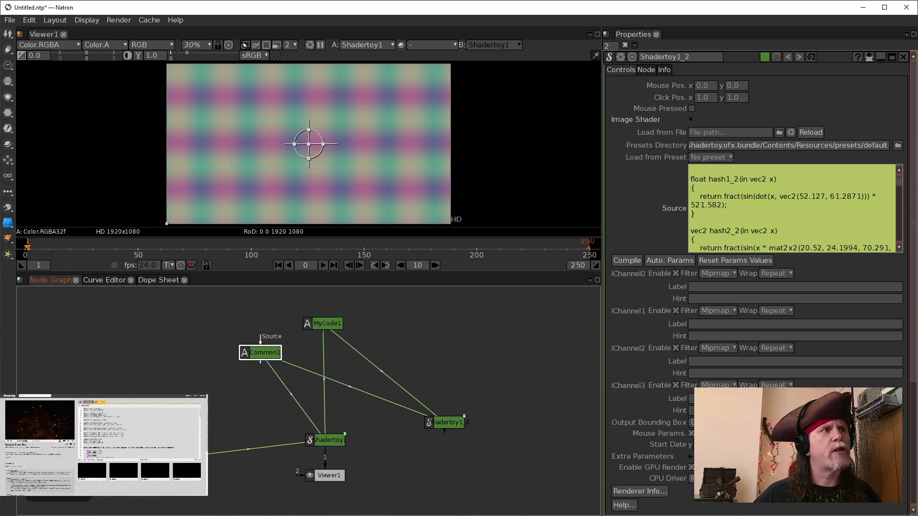
drag(178, 457, 202, 424)
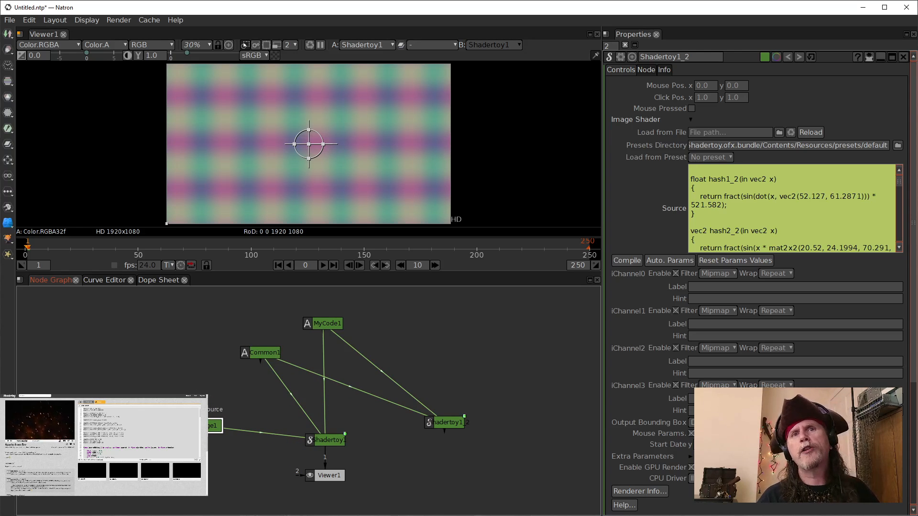
drag(330, 440, 340, 436)
drag(327, 329, 375, 333)
drag(247, 355, 259, 343)
drag(441, 429, 422, 430)
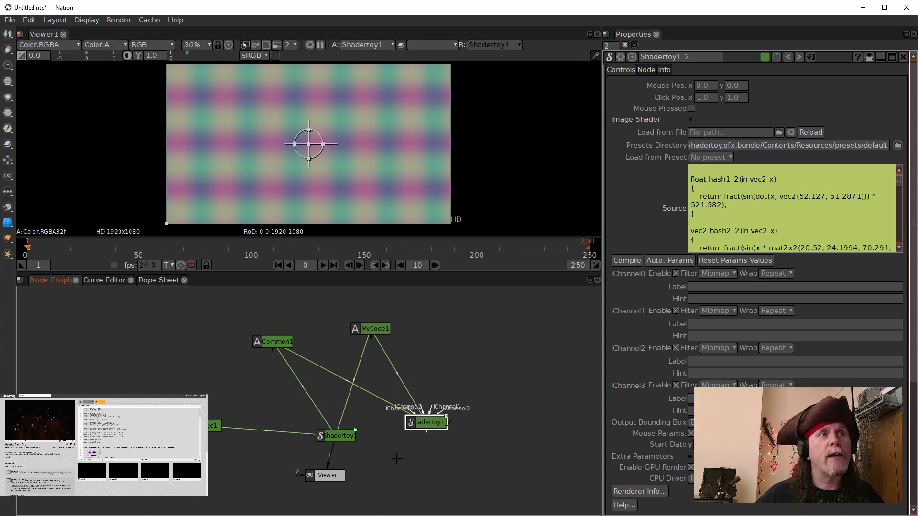
key(1)
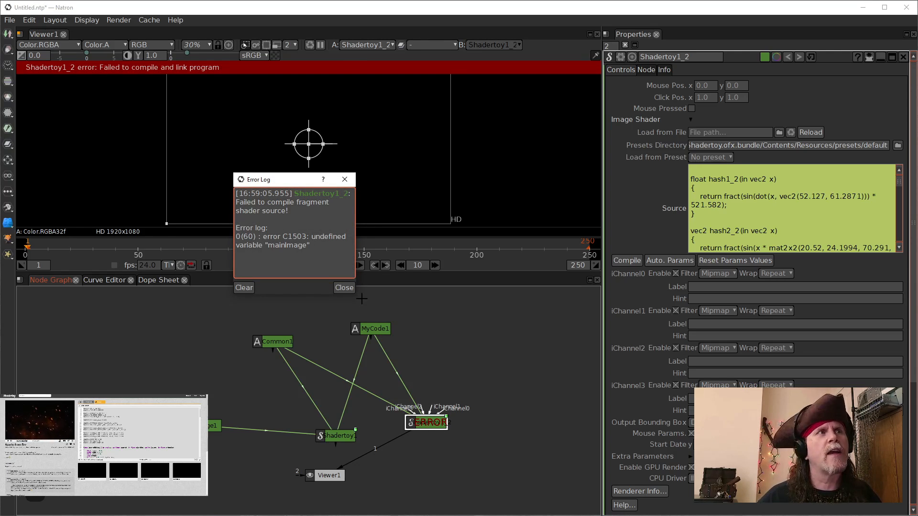
Step: Close the error log and show the original Shadertoy1 node in the viewer
click(342, 287)
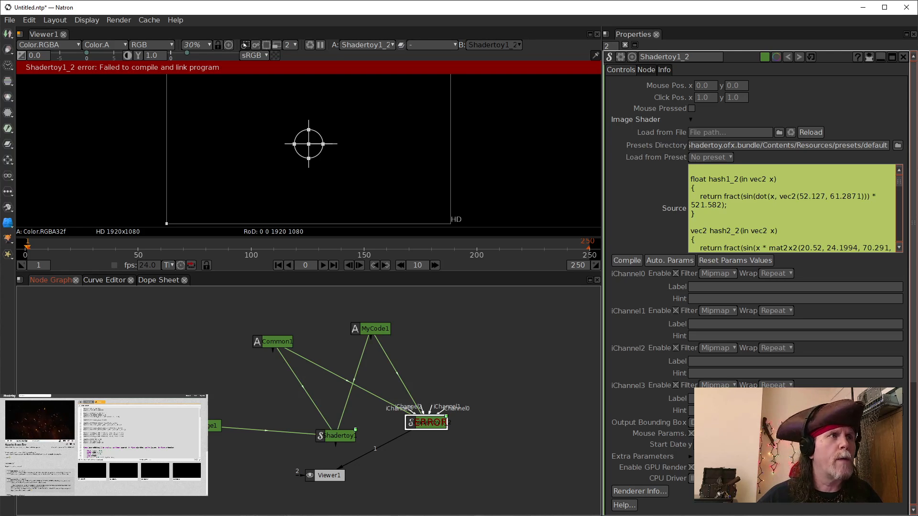
click(344, 435)
key(1)
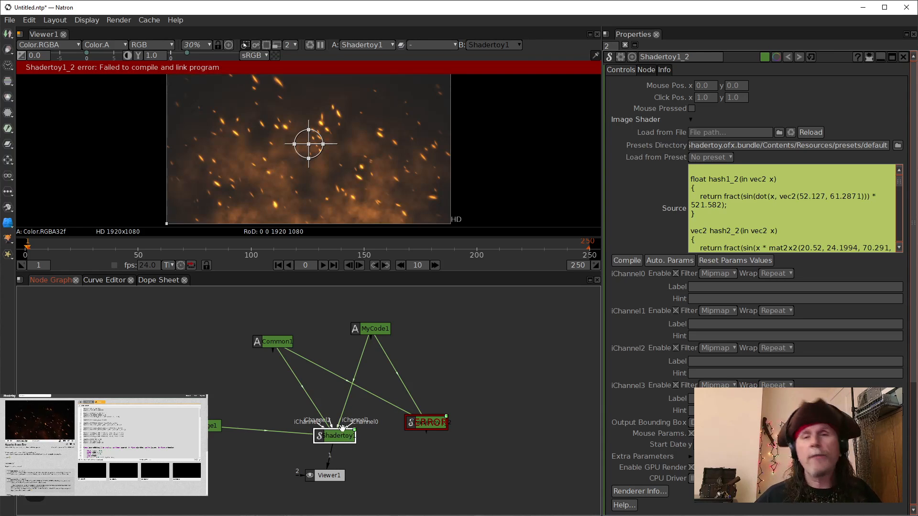
Step: Delete the failed Shadertoy1_2 copy and rearrange Shadertoy1, MyCode1 and Image1 into a compact layout
click(429, 422)
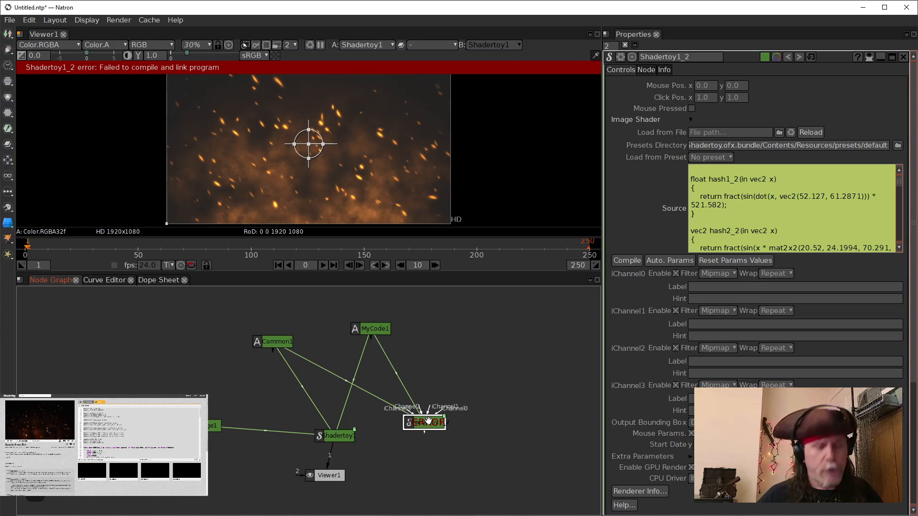
key(Delete)
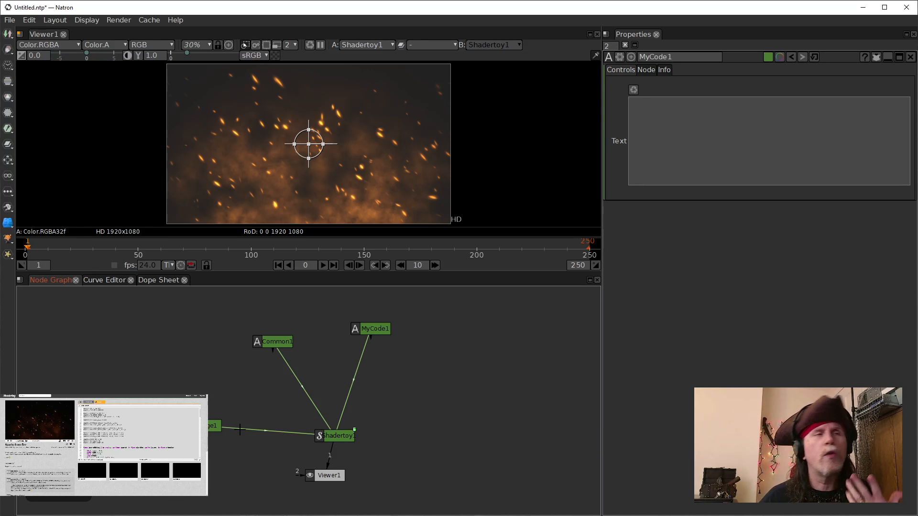
drag(333, 433, 327, 387)
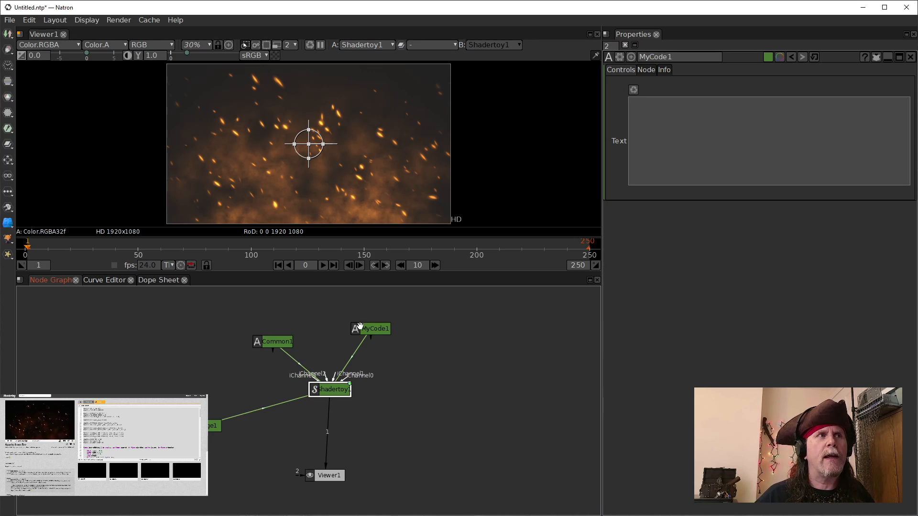
drag(364, 329, 225, 385)
click(278, 471)
drag(240, 454, 225, 434)
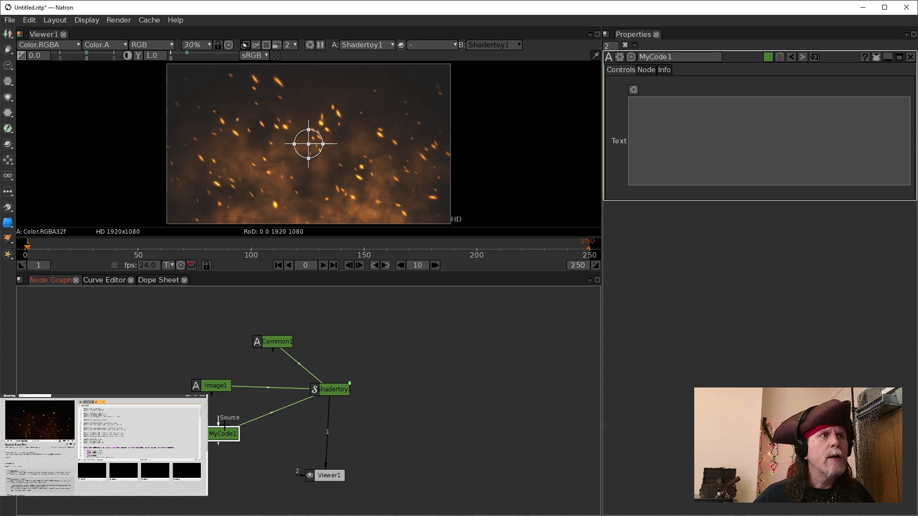
click(321, 389)
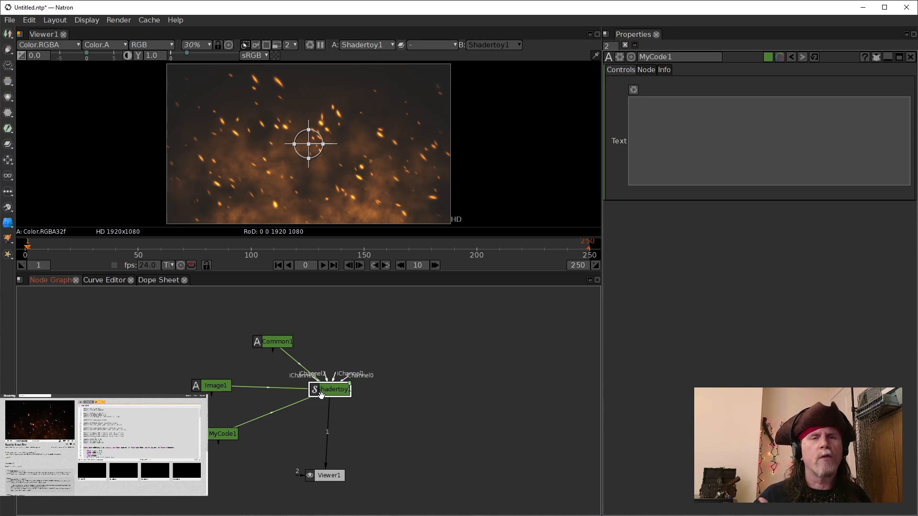
click(214, 386)
drag(213, 386, 214, 349)
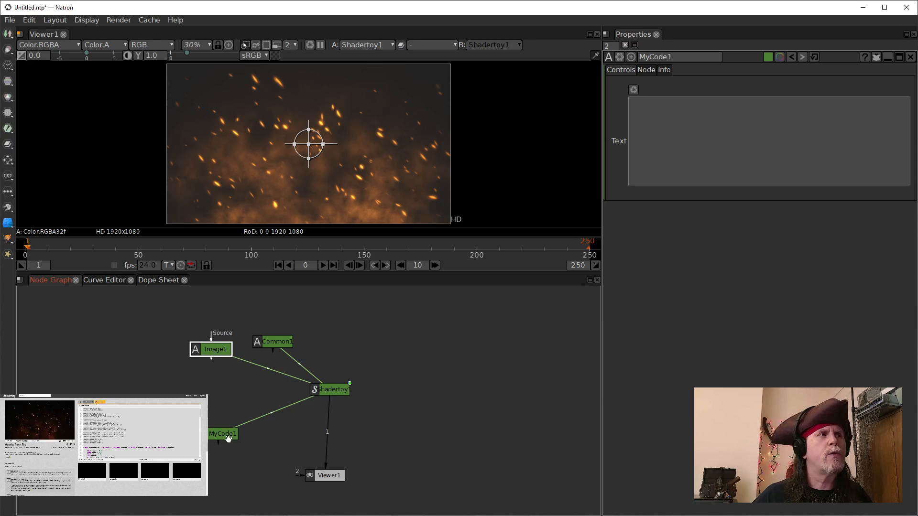
drag(224, 436, 212, 403)
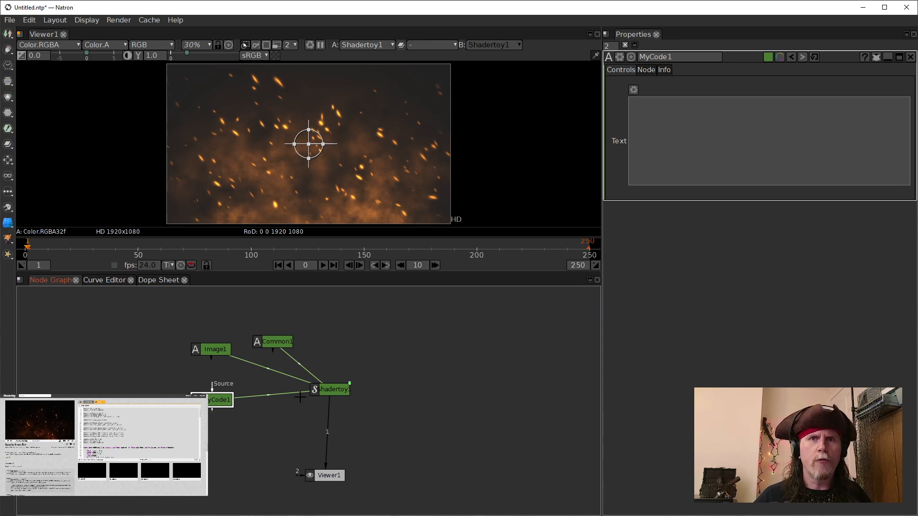
drag(325, 389, 312, 393)
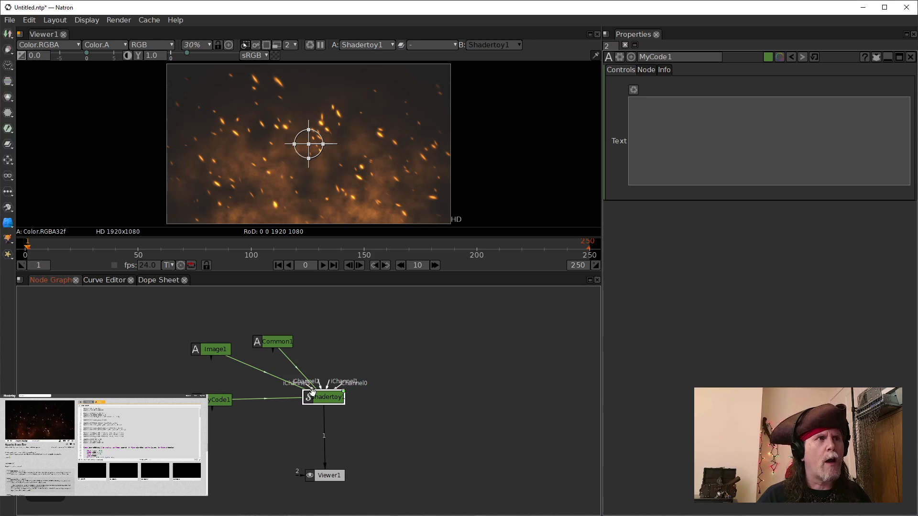
Step: Add an OCIOColorSpace node below Shadertoy1 and set its input colorspace to sRGB
key(Tab)
text(oc)
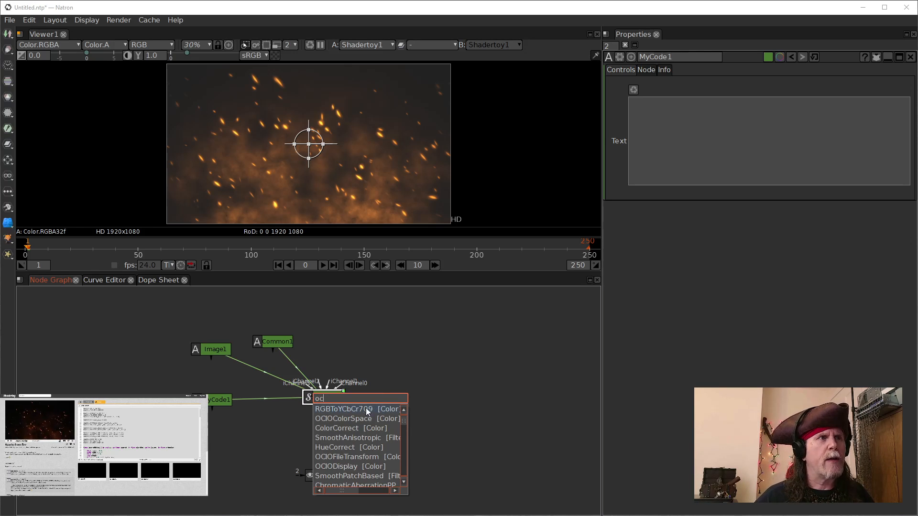
click(352, 420)
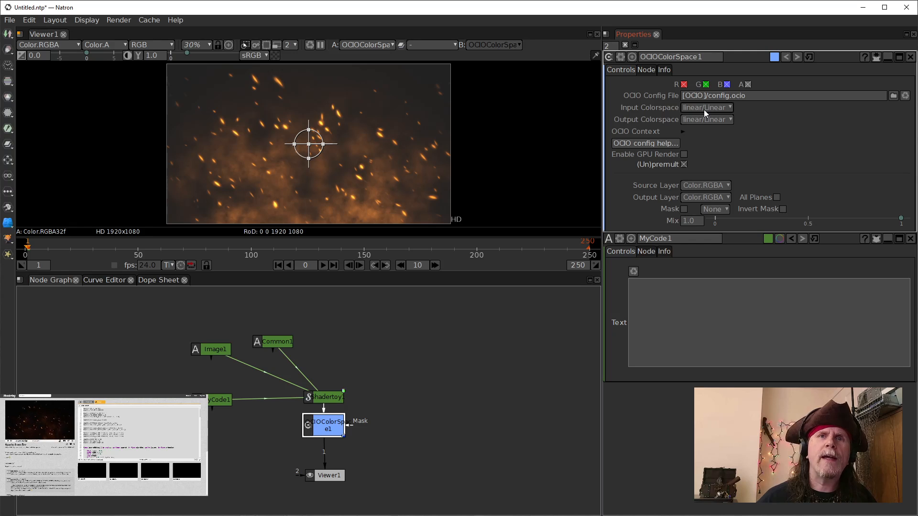
mouse_move(704, 110)
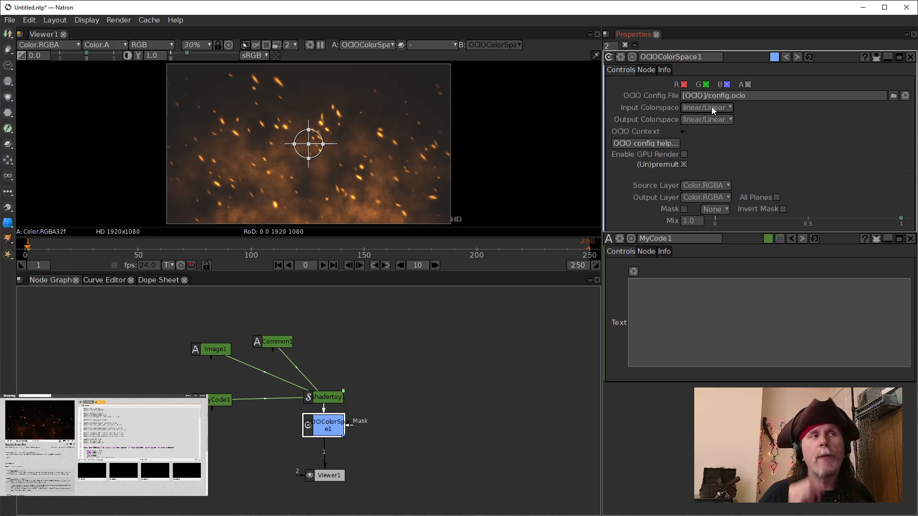
click(692, 297)
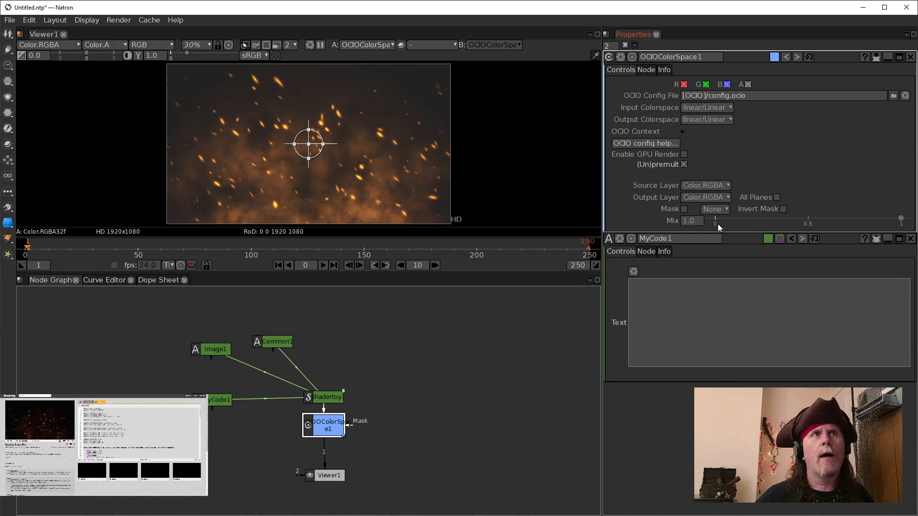
click(725, 111)
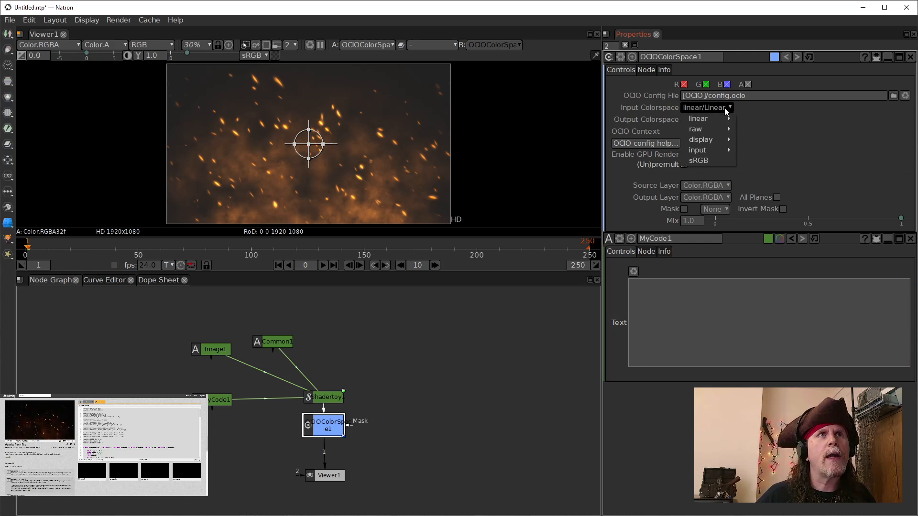
mouse_move(705, 139)
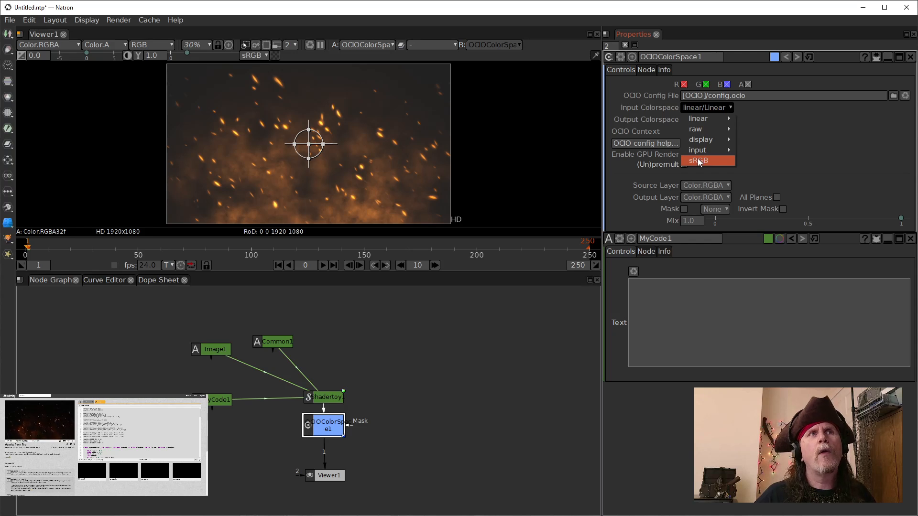
click(699, 161)
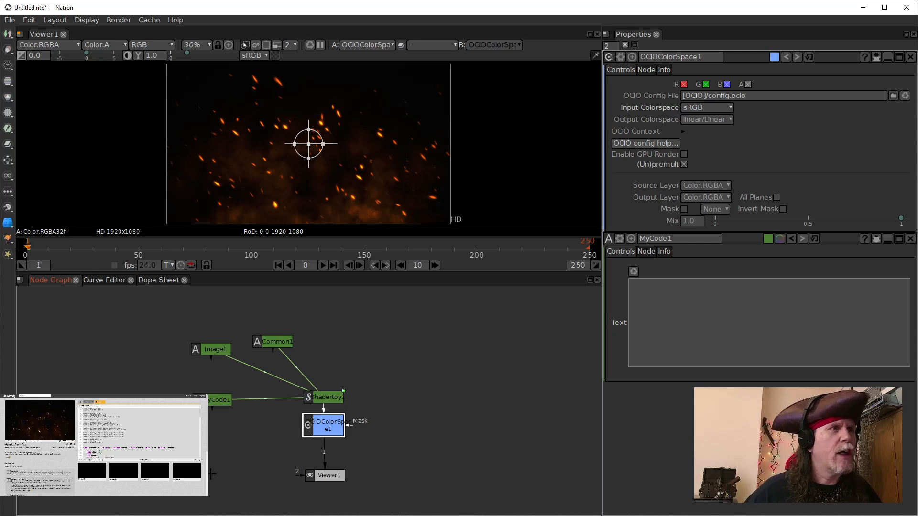
Step: Bring the Natron on Fire no toy.mov clip into the node graph as a Read node and view it
mouse_move(175, 515)
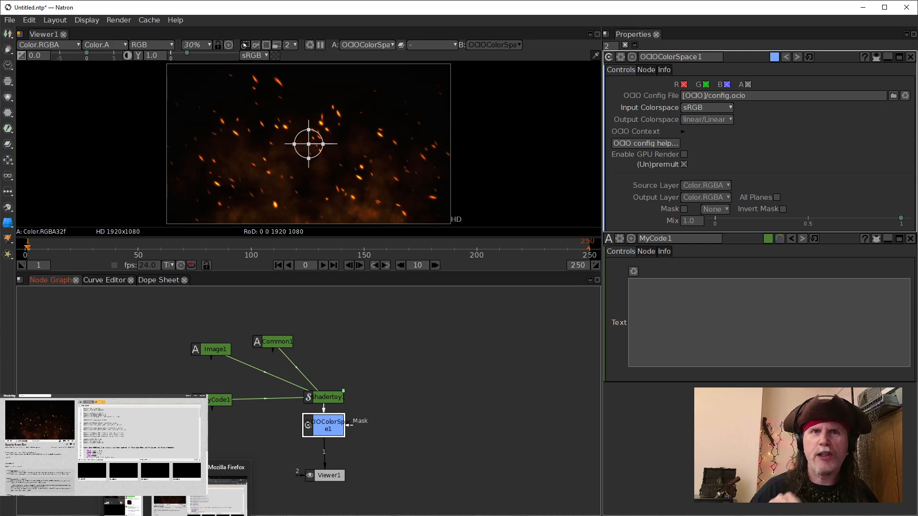
click(106, 515)
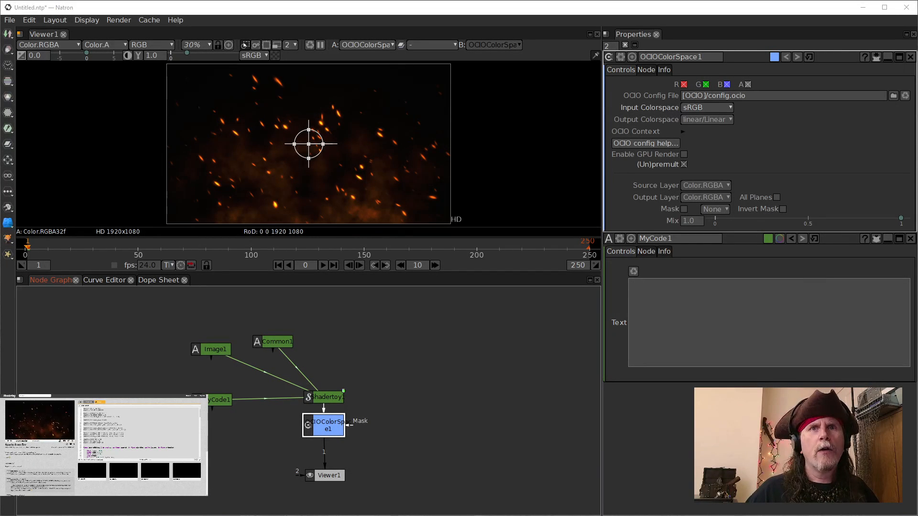
drag(423, 362, 444, 396)
drag(431, 351, 432, 349)
key(1)
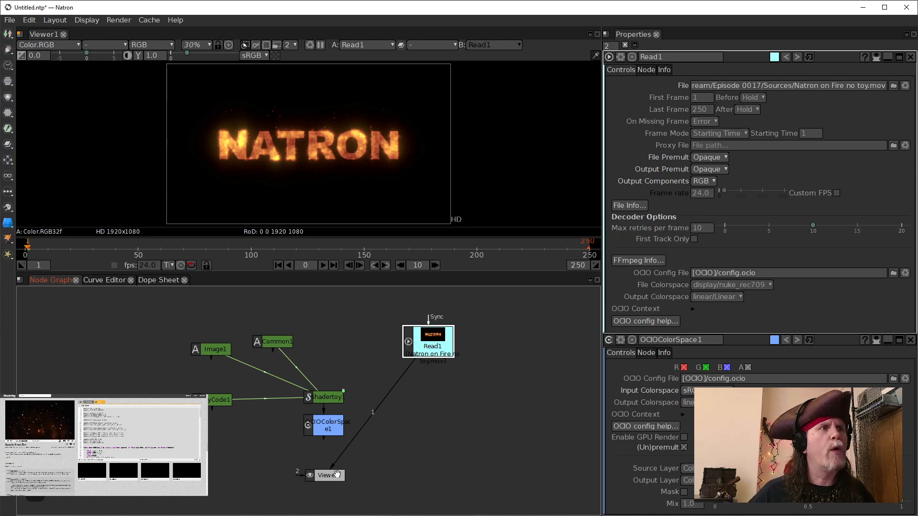
Step: Move the Viewer and OCIOColorSpace nodes aside and play back the Read1 clip
drag(334, 476, 401, 473)
drag(324, 425, 313, 454)
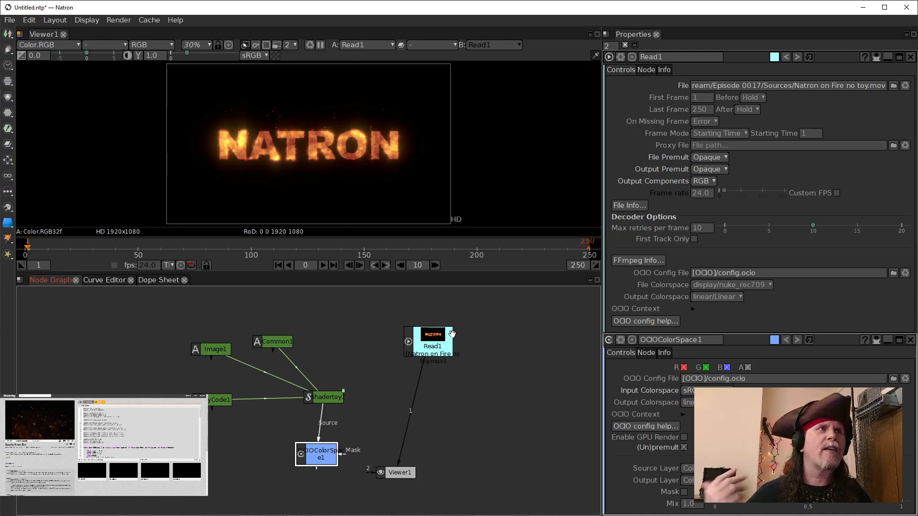
click(429, 335)
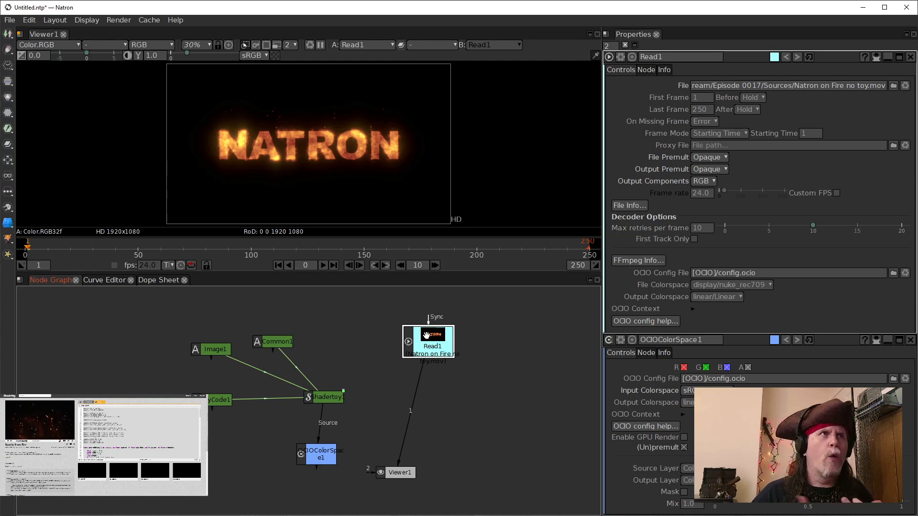
click(279, 266)
click(325, 265)
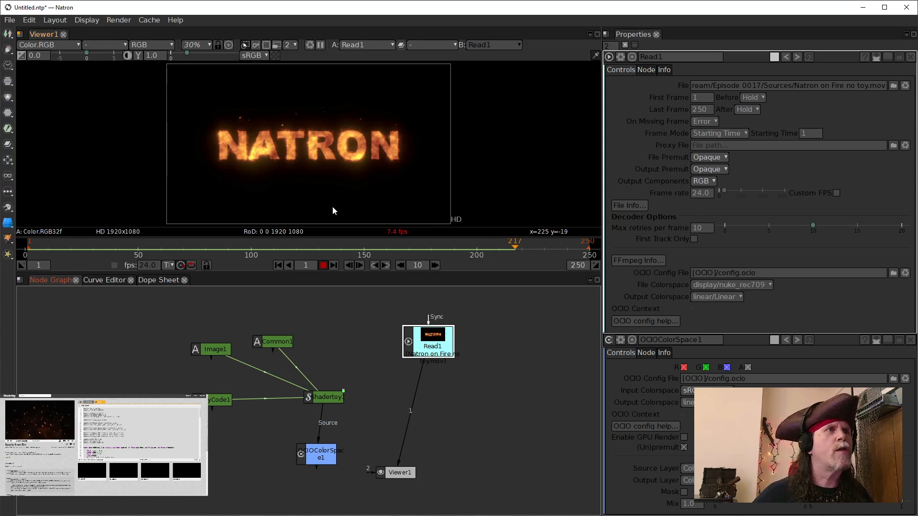
click(324, 265)
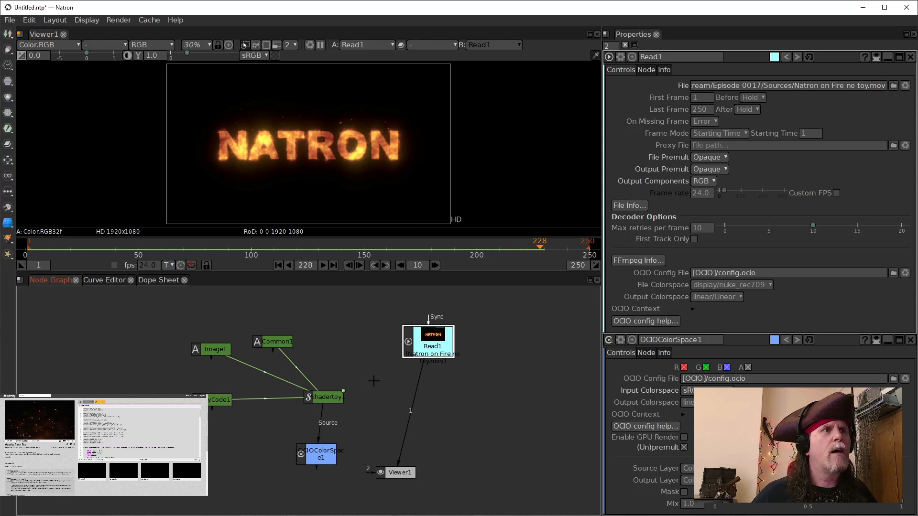
Step: Add a Merge node below Read1 and connect its A input to Shadertoy1
click(323, 461)
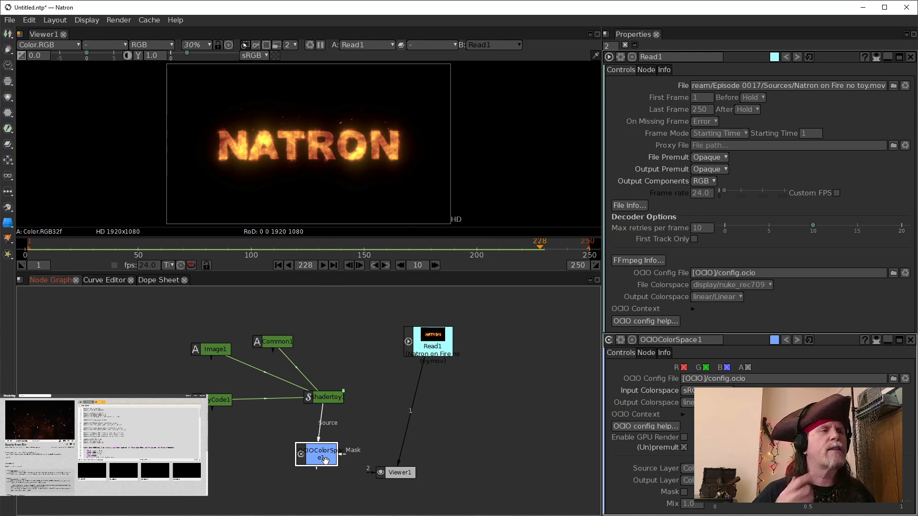
drag(329, 404, 329, 378)
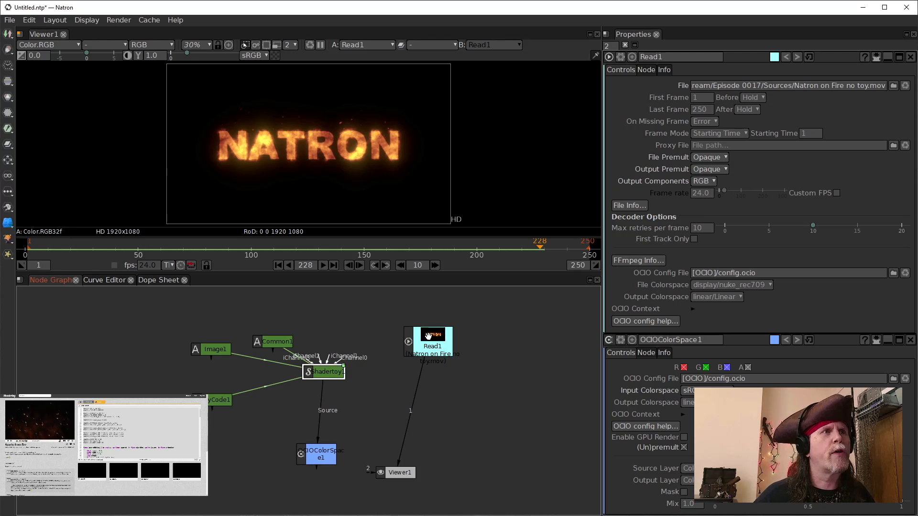
drag(400, 336, 395, 367)
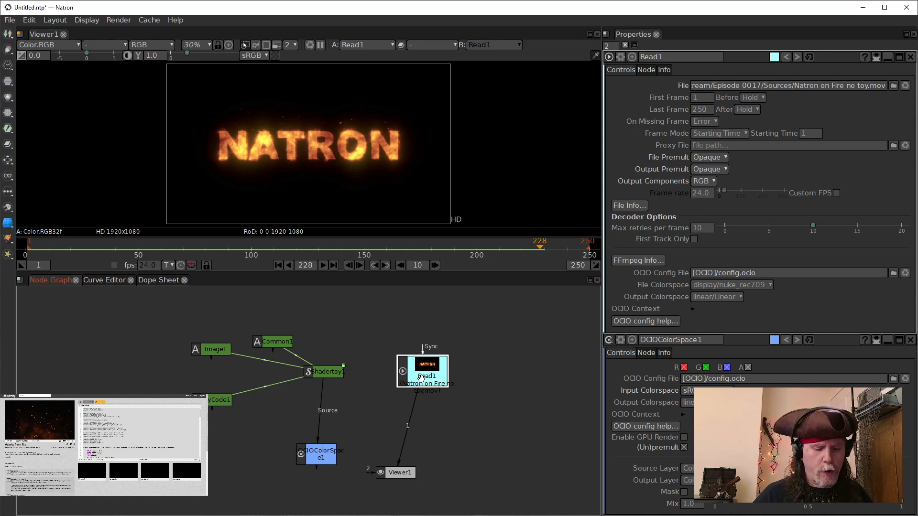
key(m)
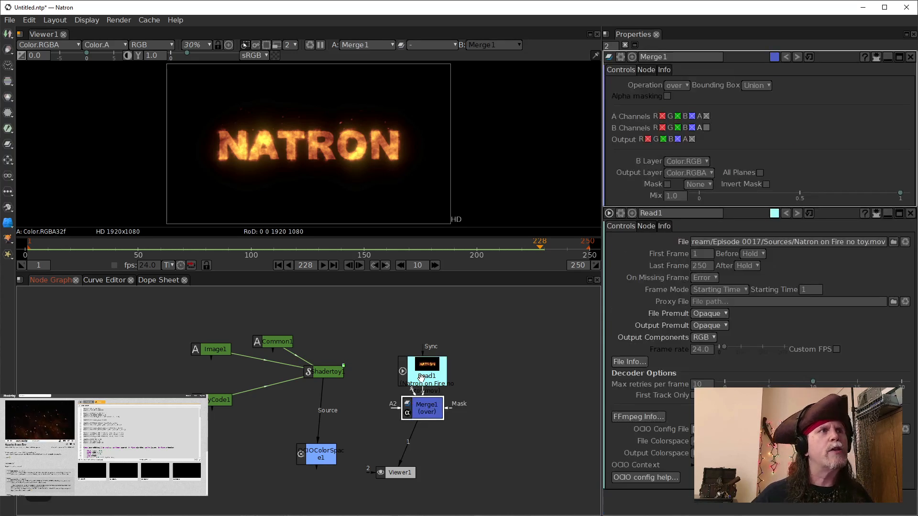
drag(433, 413, 376, 408)
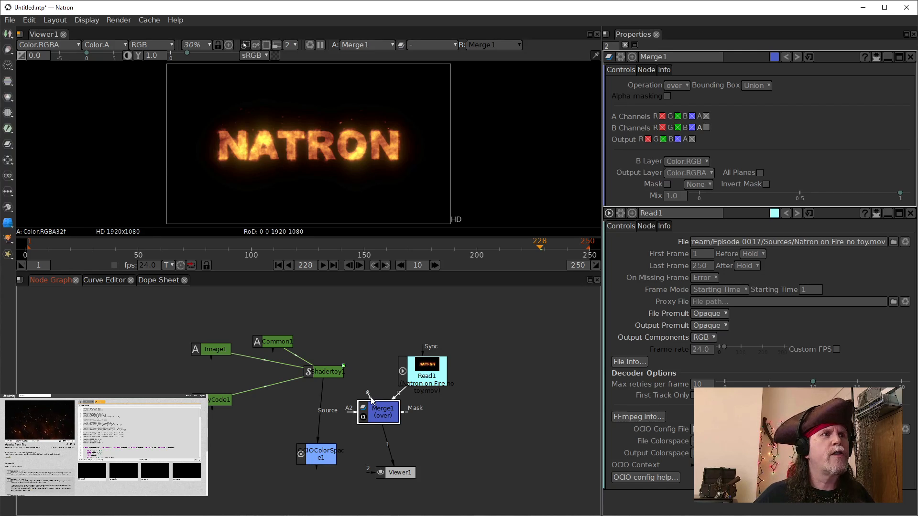
drag(368, 395, 339, 368)
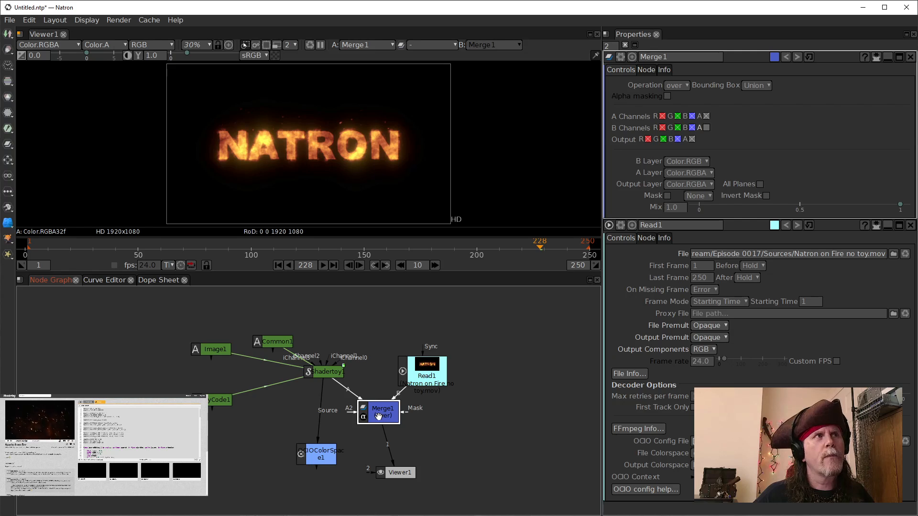
drag(379, 417, 381, 417)
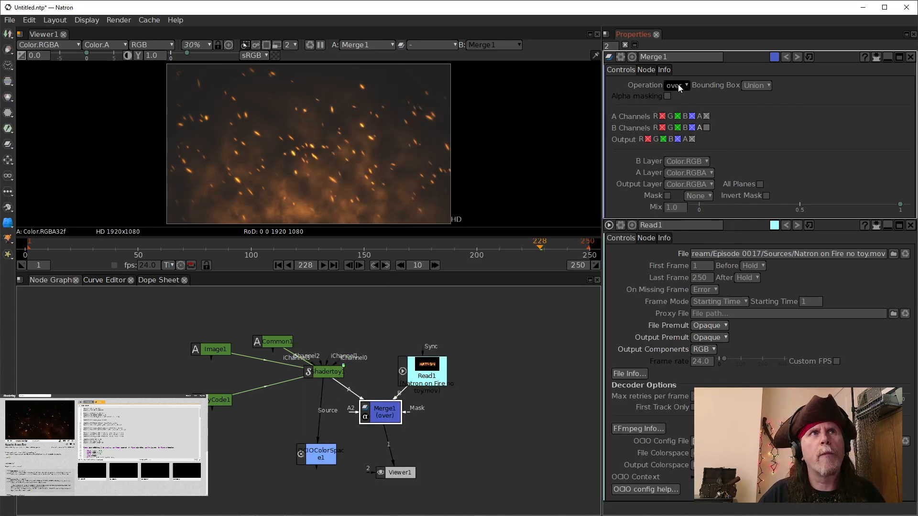
Step: Set the Merge operation to screen and rearrange the Merge1, Read1 and OCIOColorSpace nodes
click(678, 85)
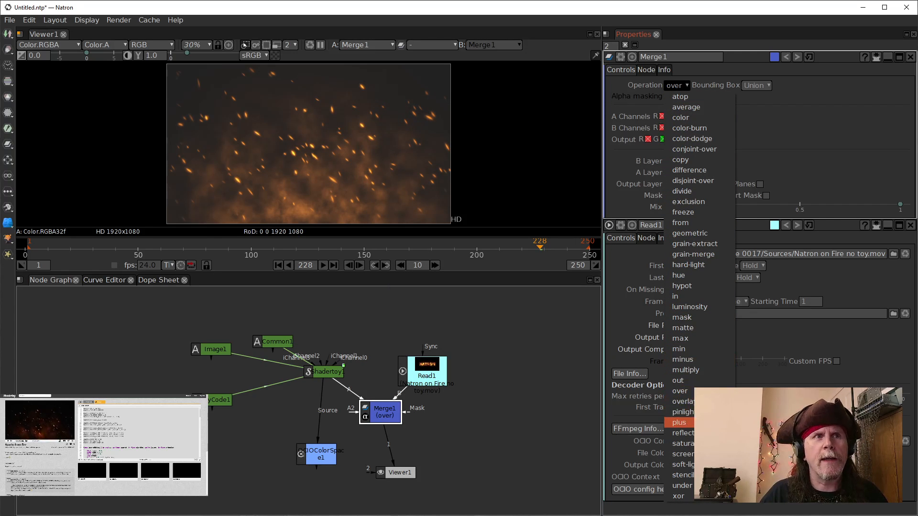
click(689, 454)
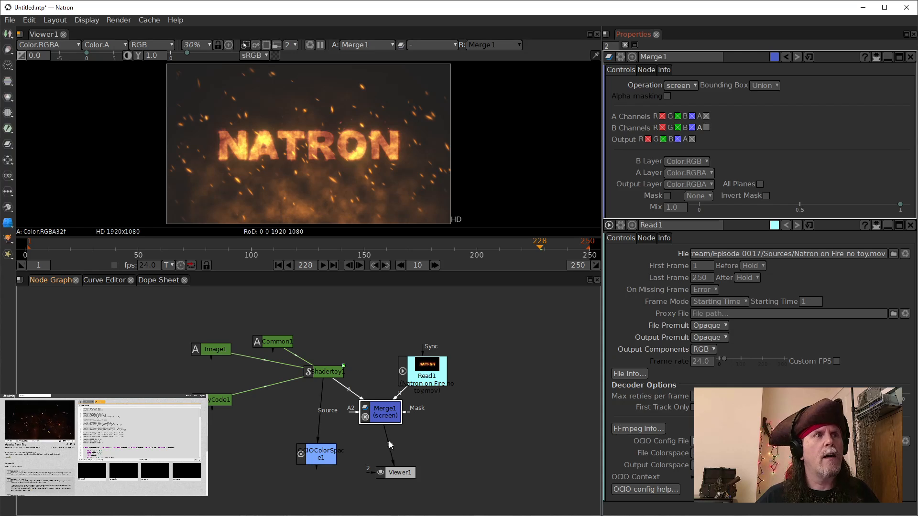
drag(379, 411, 368, 399)
drag(418, 371, 432, 339)
drag(379, 404, 369, 405)
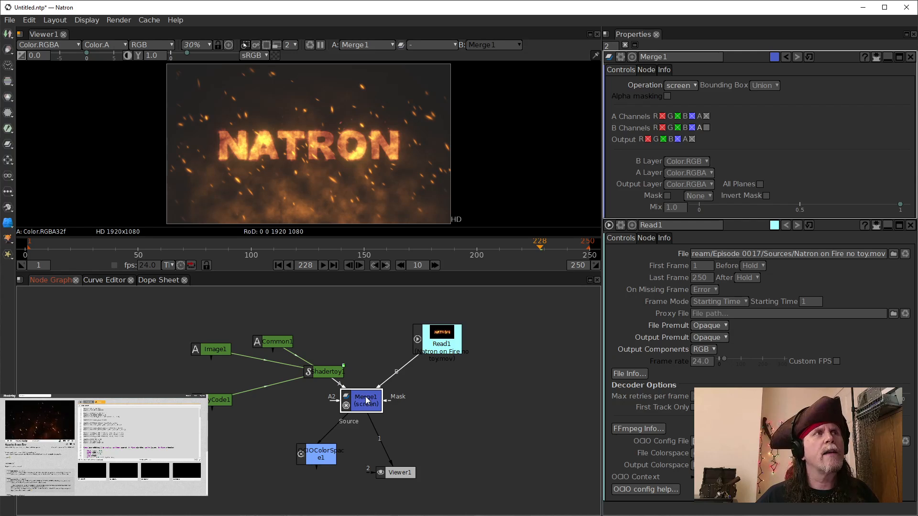
click(316, 453)
drag(316, 454, 325, 445)
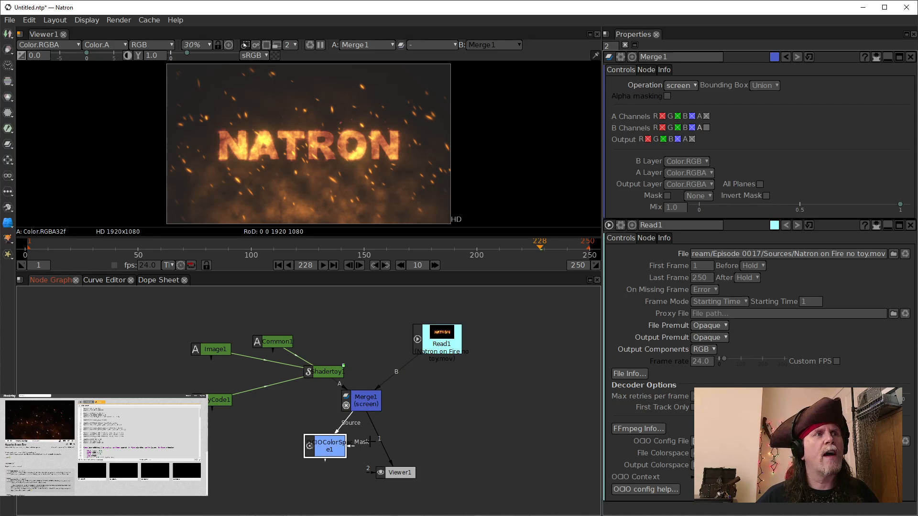
Step: Connect the Viewer to the OCIOColorSpace output and move the Viewer node below it
key(1)
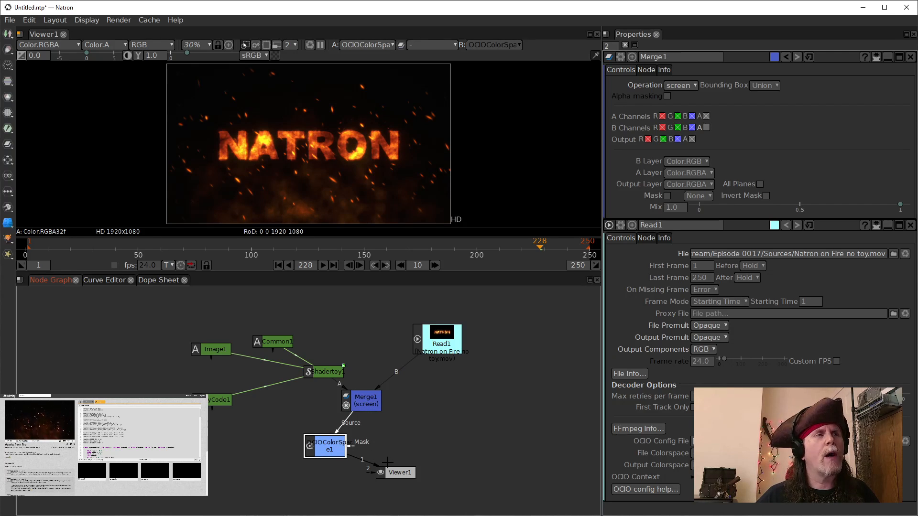
drag(400, 474, 330, 489)
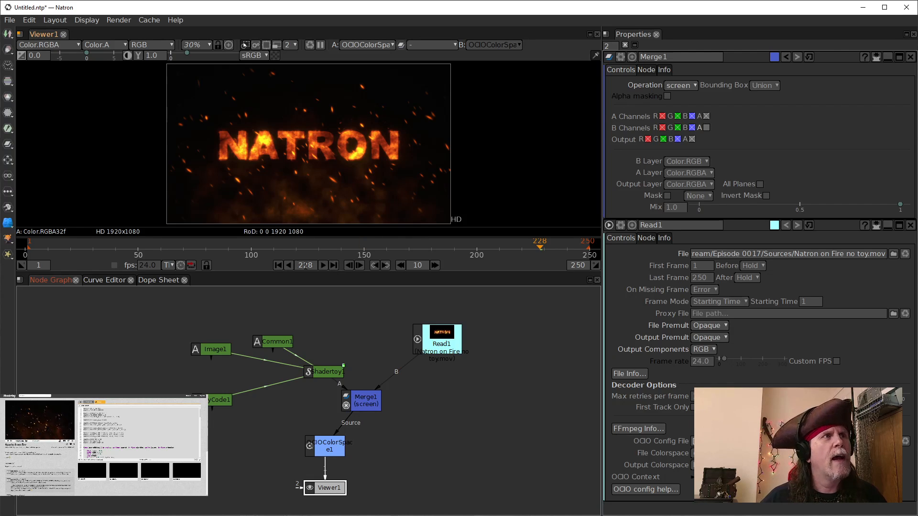
Step: Play the composited sparks over the clip from the first frame, then stop playback
click(278, 265)
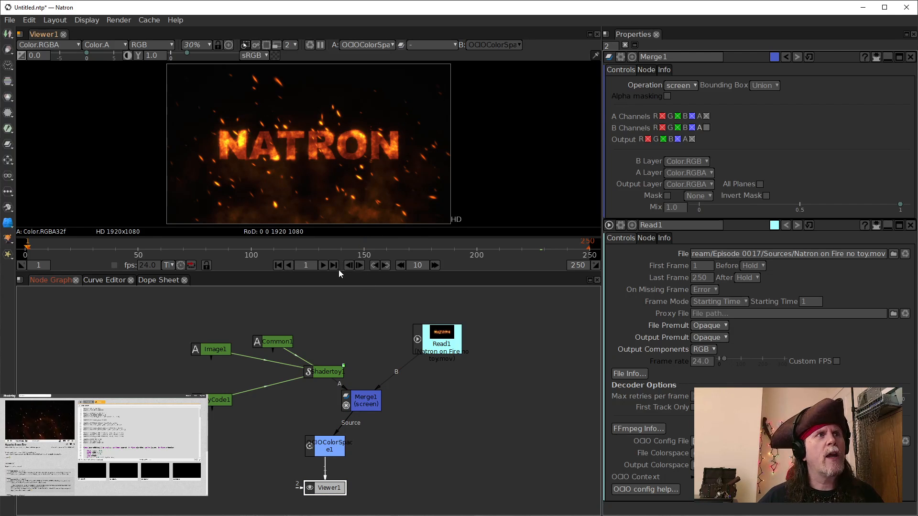
click(322, 266)
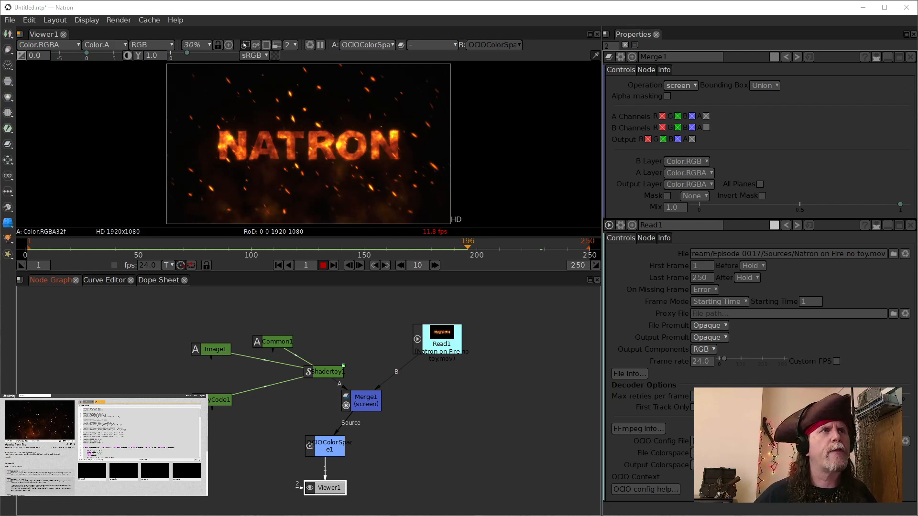
click(557, 415)
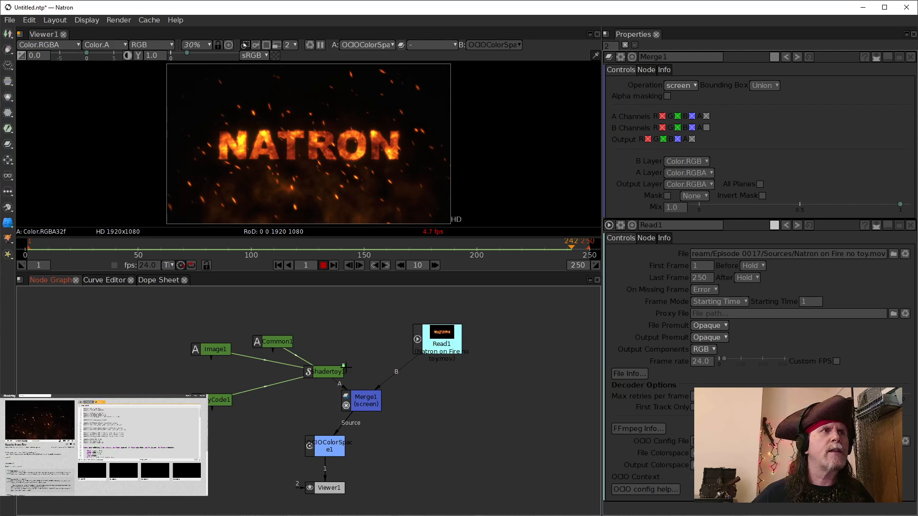
click(324, 265)
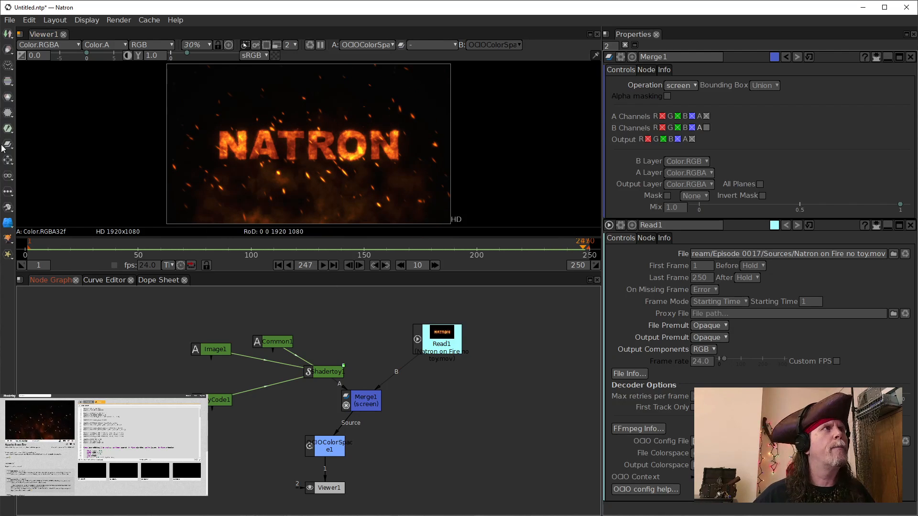
Step: Open a new empty project window
click(9, 19)
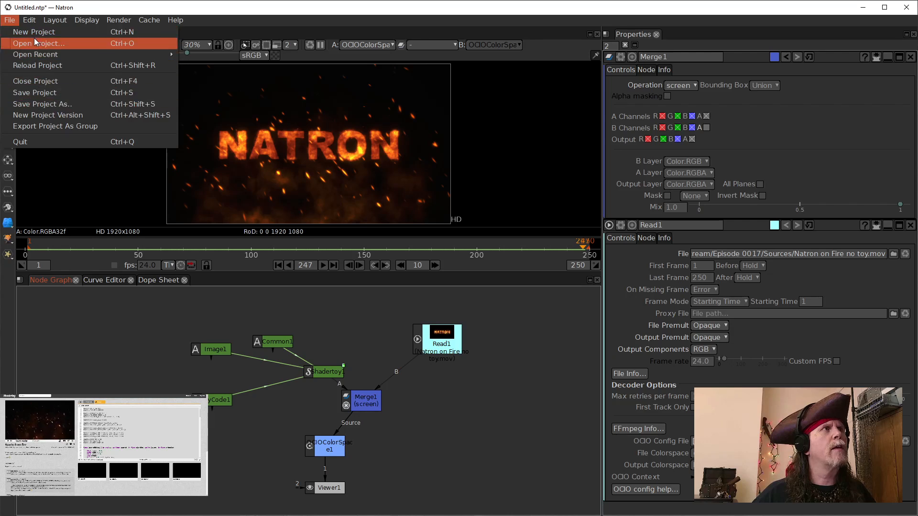
key(Escape)
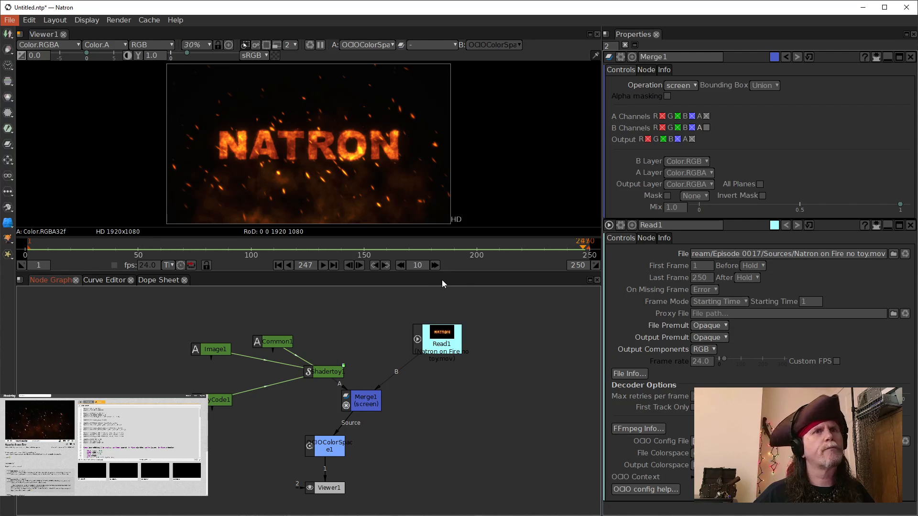
key(ctrl+w)
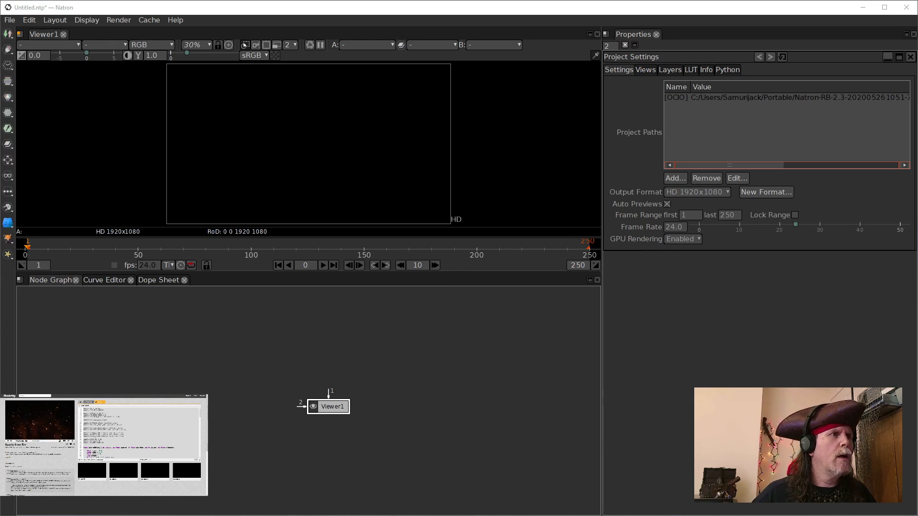
Step: Switch to the browser and examine the Buffer A, Buffer B, Buffer C and Image passes of the "lens: bokeh blur, circular 3pass" shader
mouse_move(149, 515)
click(178, 500)
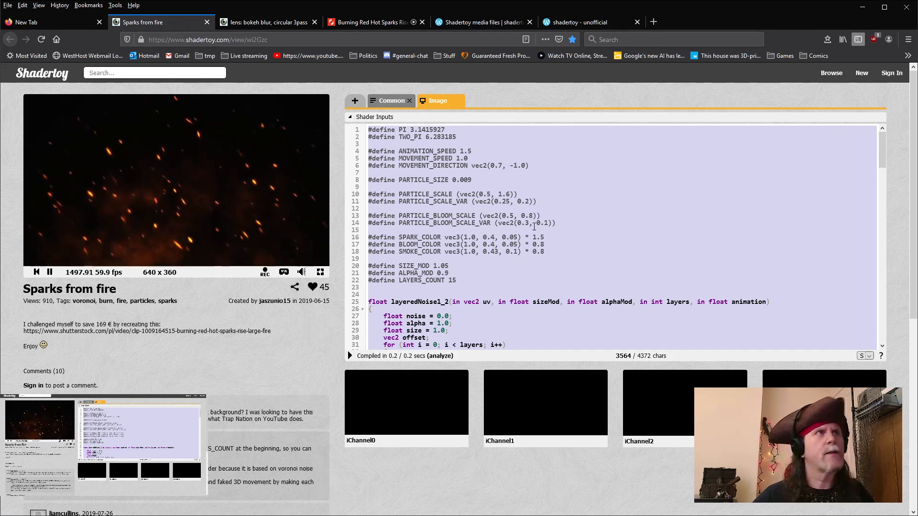
key(ctrl+Tab)
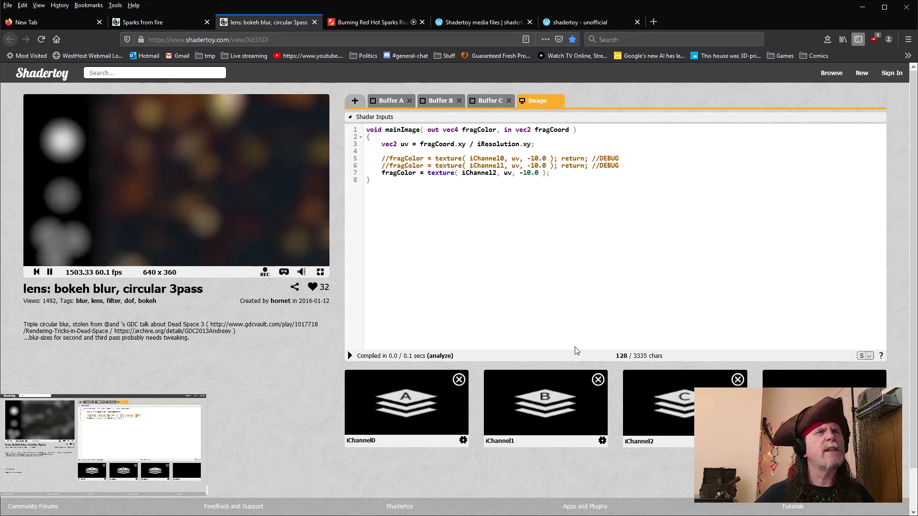
click(395, 104)
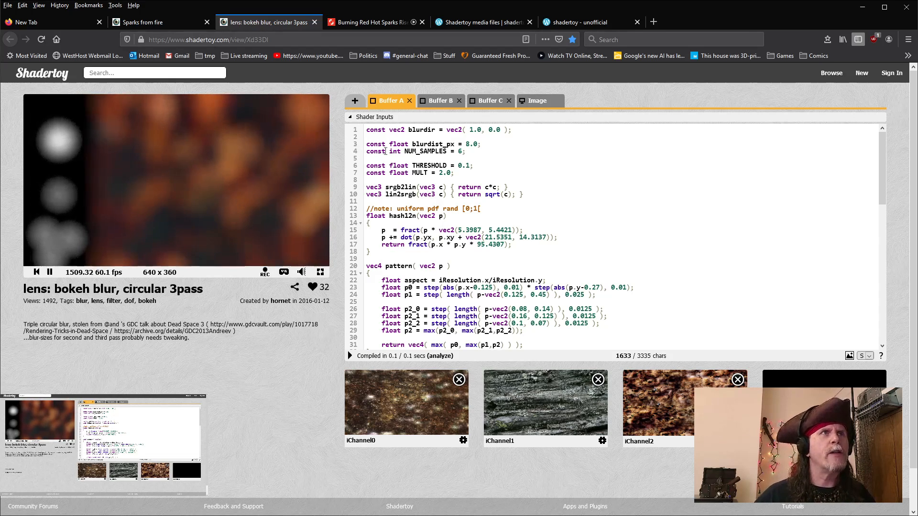
click(440, 101)
click(490, 101)
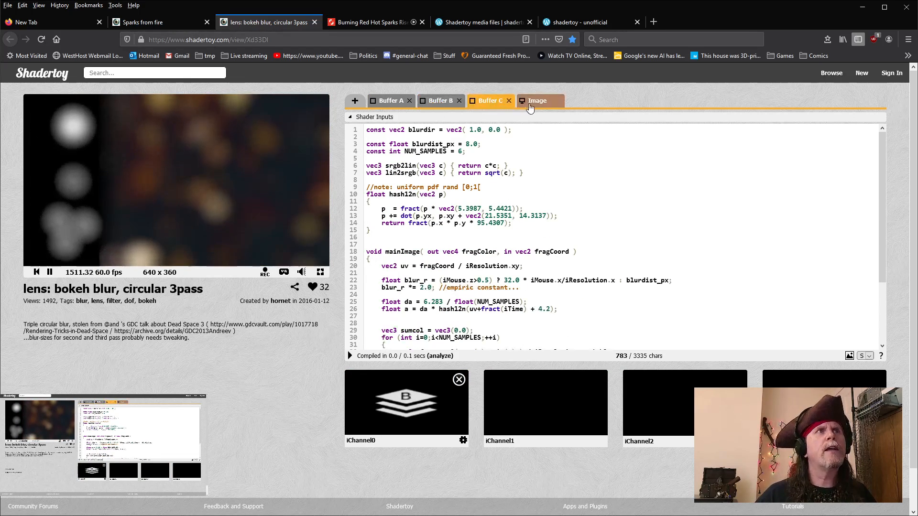
click(535, 101)
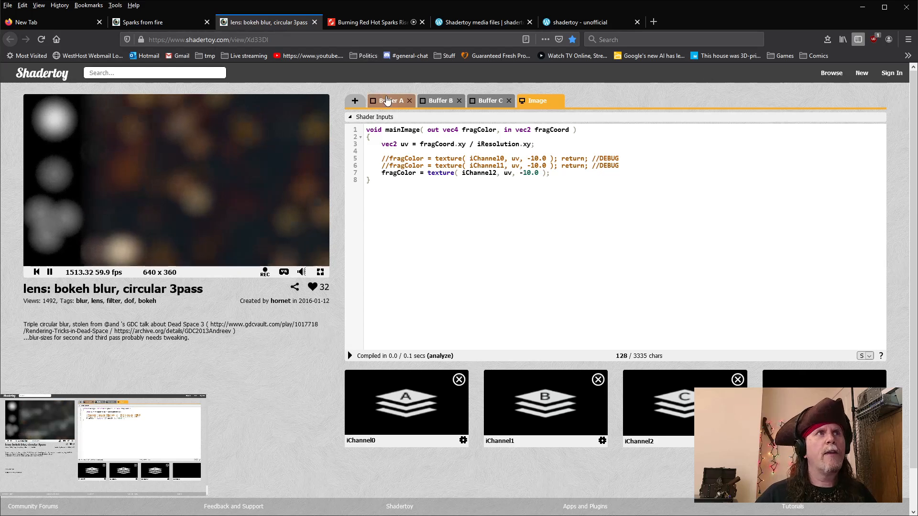
click(388, 100)
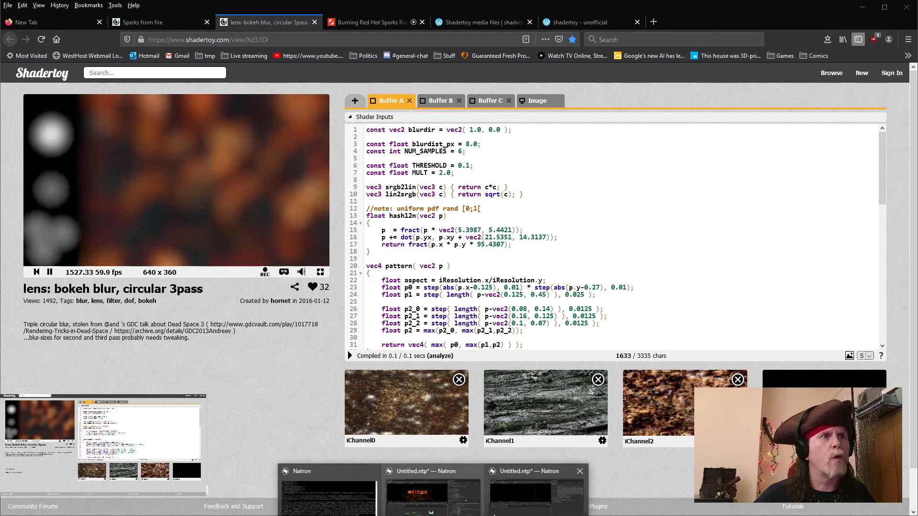
Step: Back in the new project, add a Shadertoy node to the empty node graph and position it
click(494, 514)
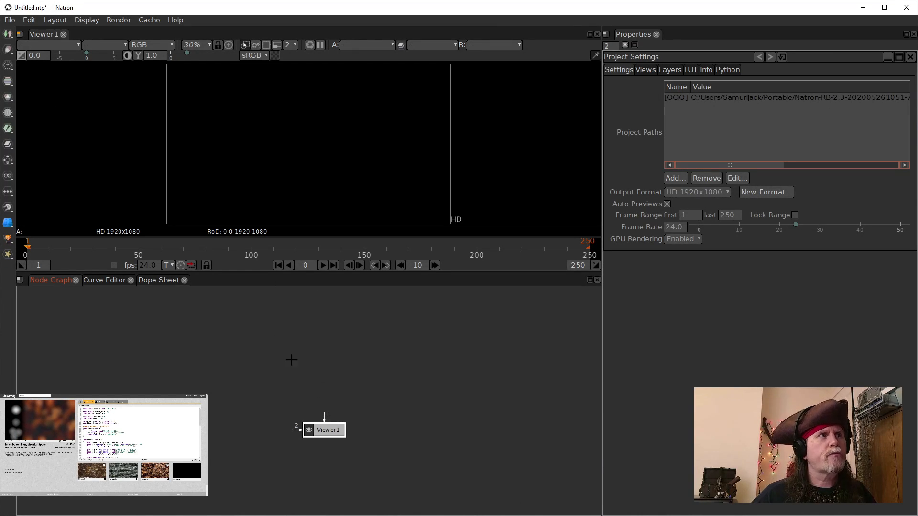
click(267, 348)
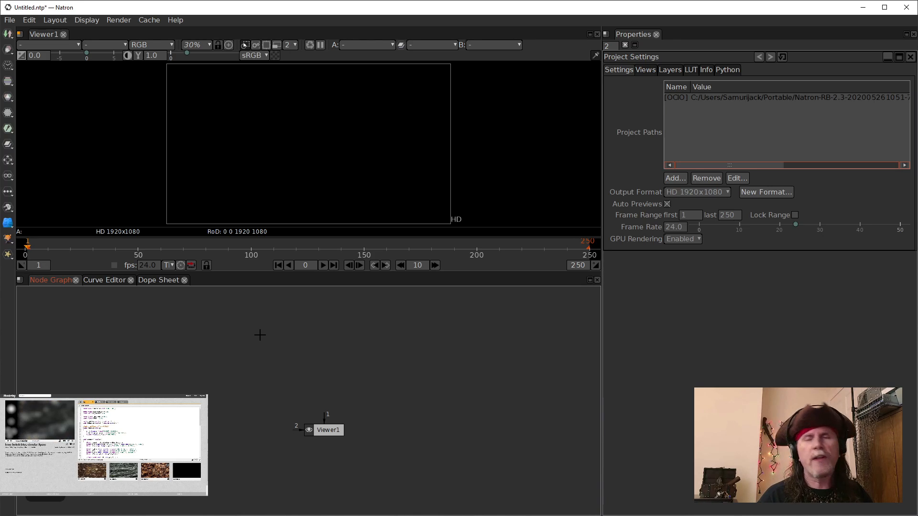
key(Tab)
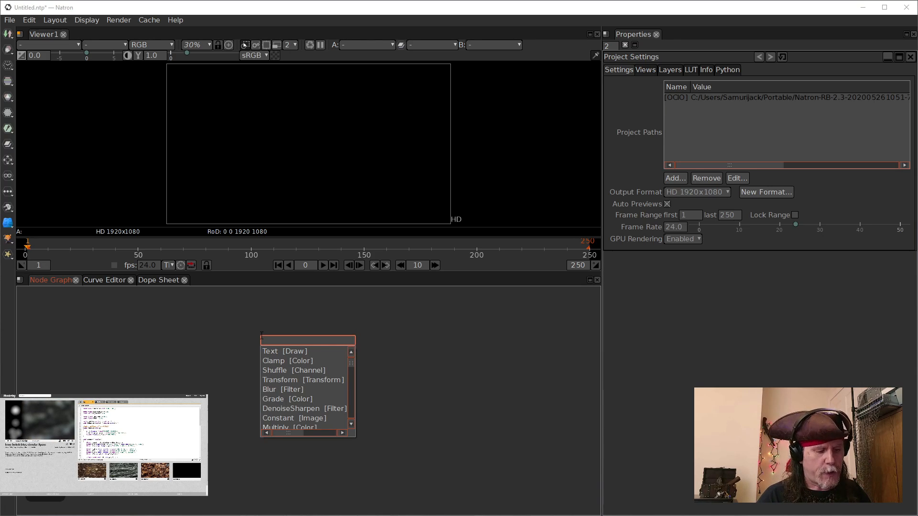
text(sh)
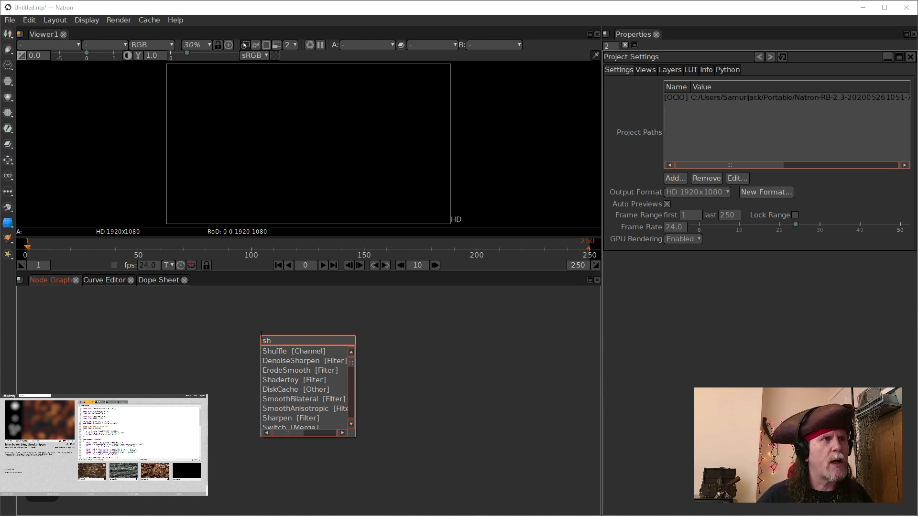
text(ader)
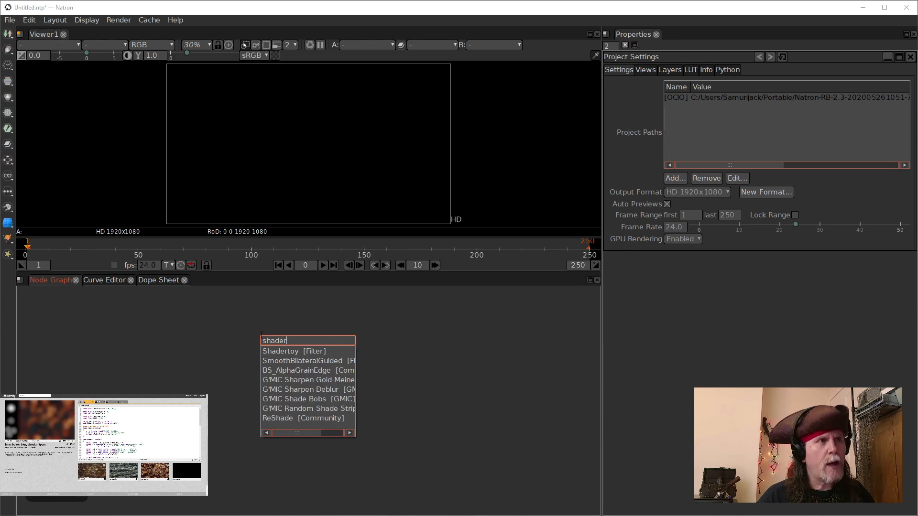
click(318, 352)
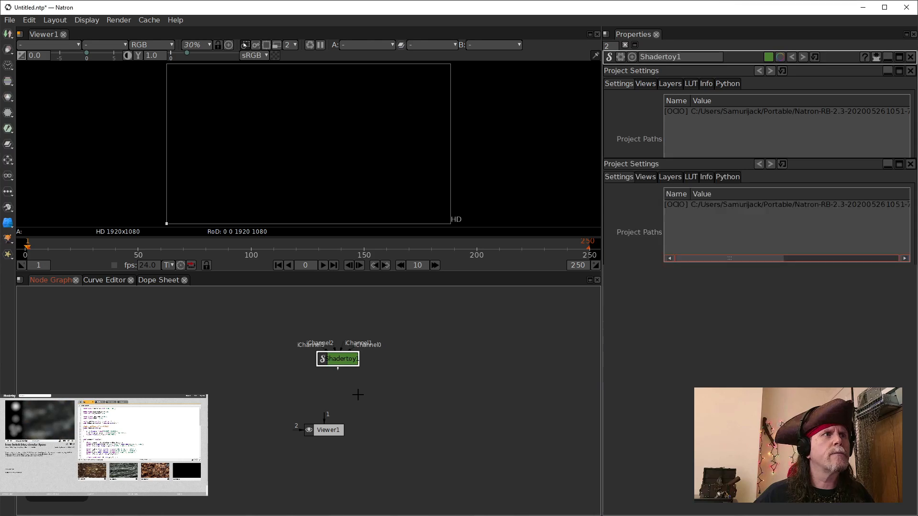
drag(338, 356, 268, 354)
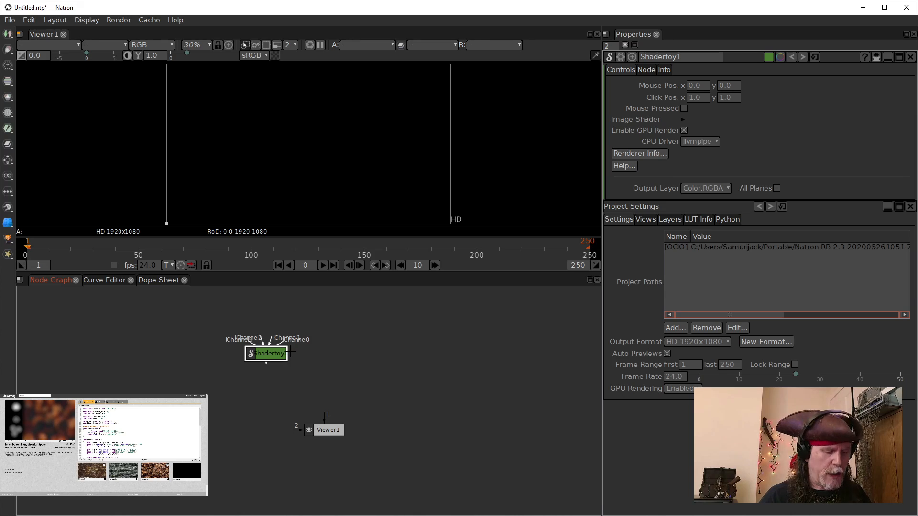
key(alt)
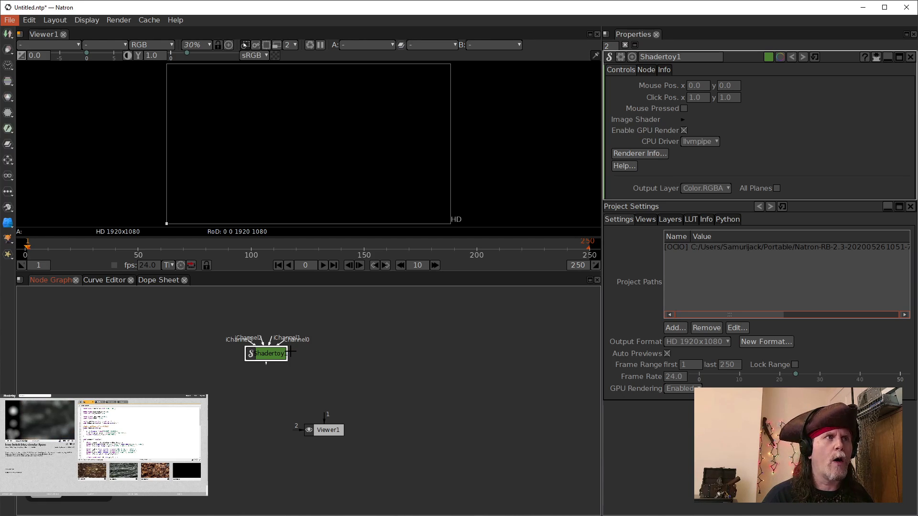
drag(274, 353, 228, 346)
click(292, 344)
click(237, 348)
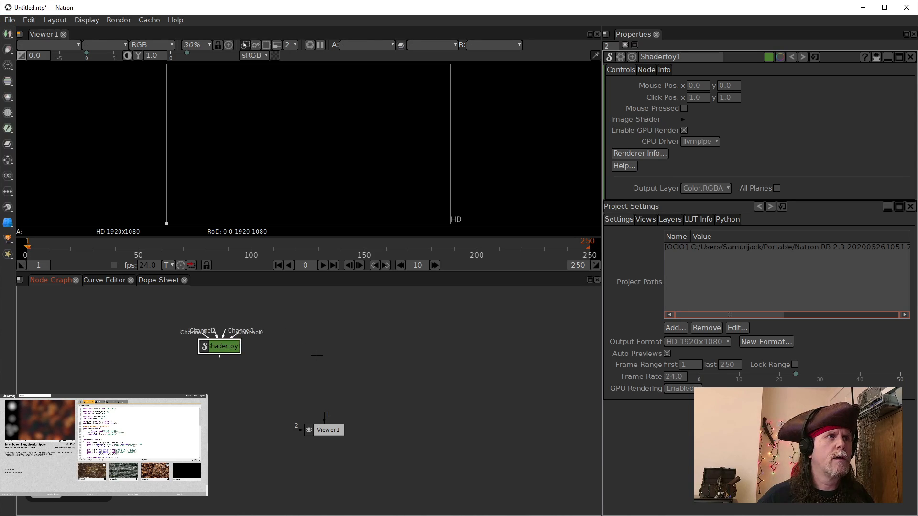
Step: Copy and paste Shadertoy1, then clone it several times to create more Shadertoy nodes
key(ctrl+c)
key(ctrl+v)
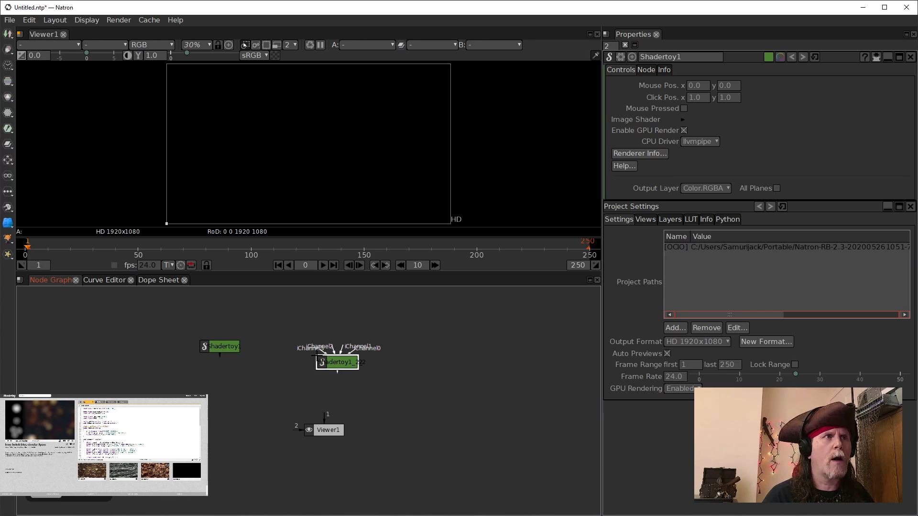
key(alt+c)
key(alt+c)
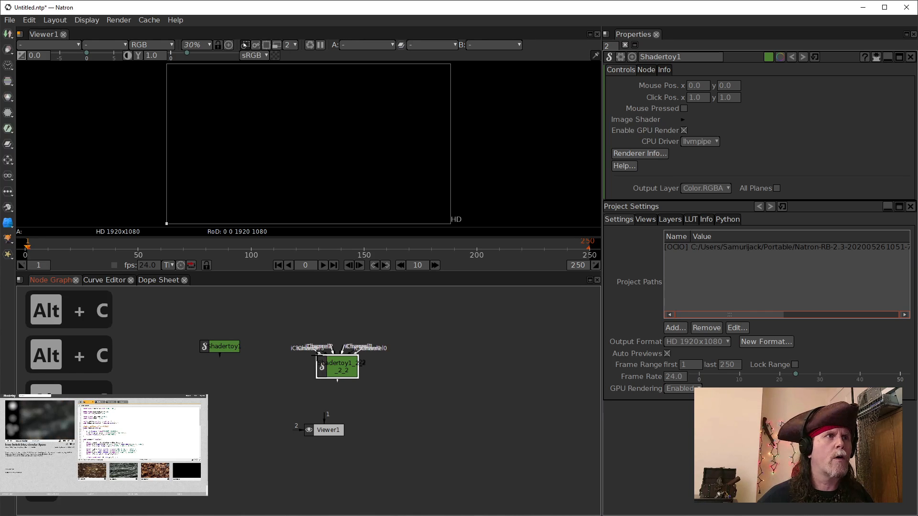
key(alt+c)
Step: Delete one extra clone and arrange the remaining Shadertoy nodes and the Viewer in the graph
drag(324, 430, 306, 480)
drag(341, 369, 413, 369)
drag(345, 363, 283, 345)
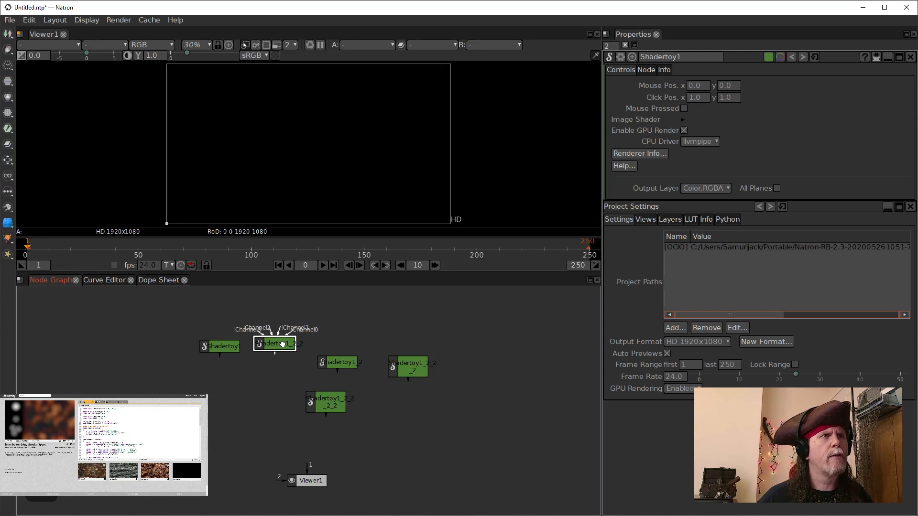
click(313, 398)
key(Delete)
drag(408, 367, 325, 417)
drag(278, 344, 389, 353)
drag(339, 424, 328, 433)
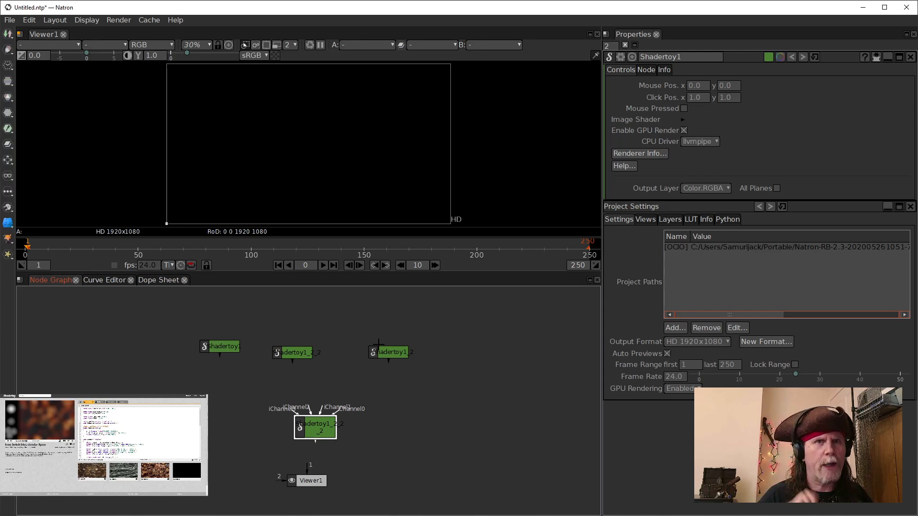
click(231, 348)
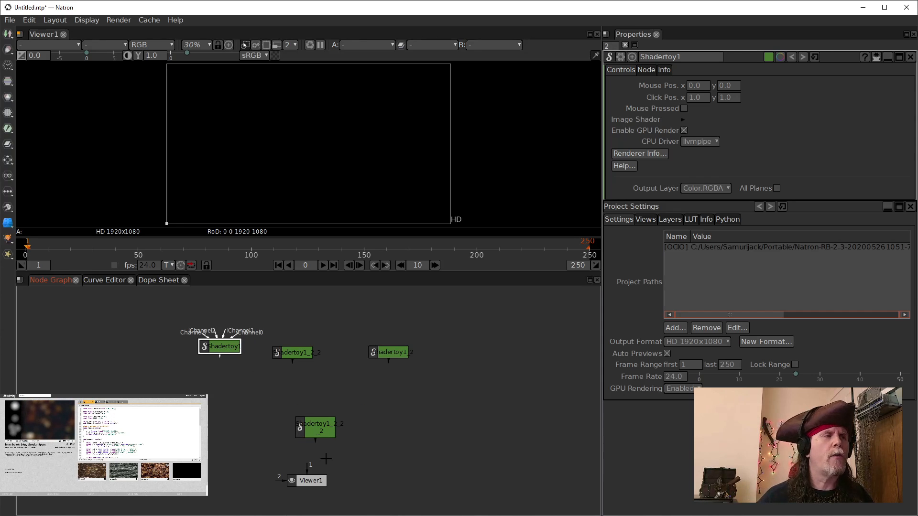
click(230, 345)
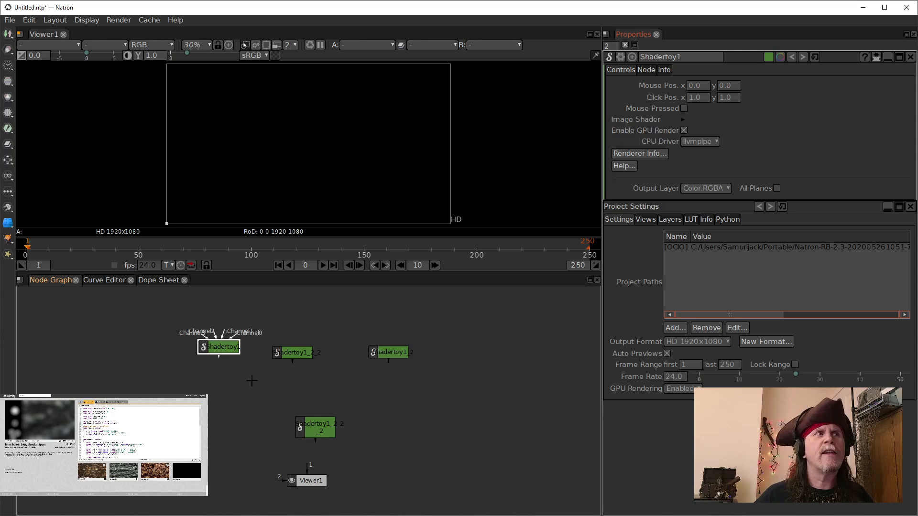
click(225, 351)
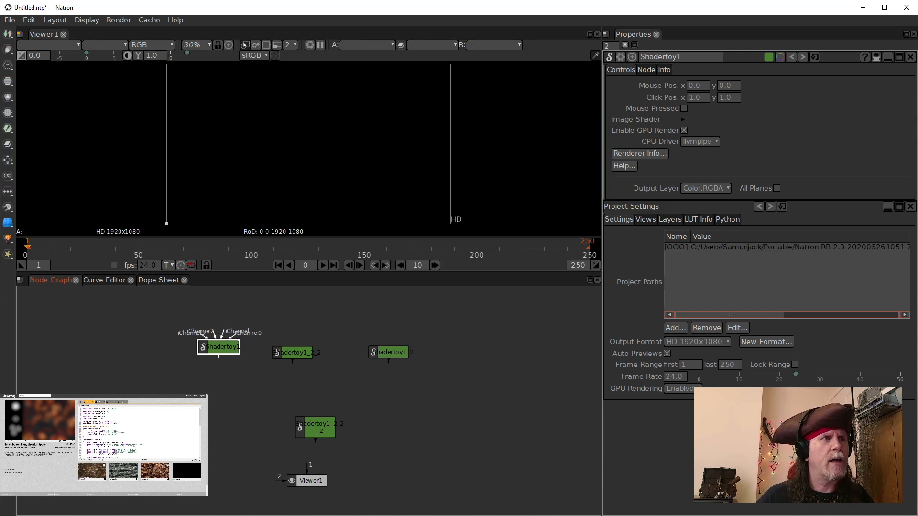
Step: Close the earlier Natron on Fire project window, discarding its unsaved changes
mouse_move(176, 515)
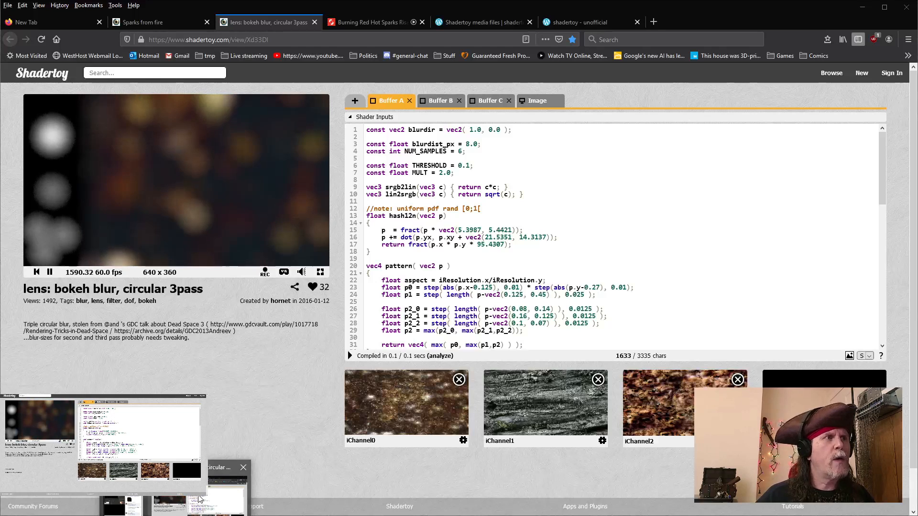
click(223, 497)
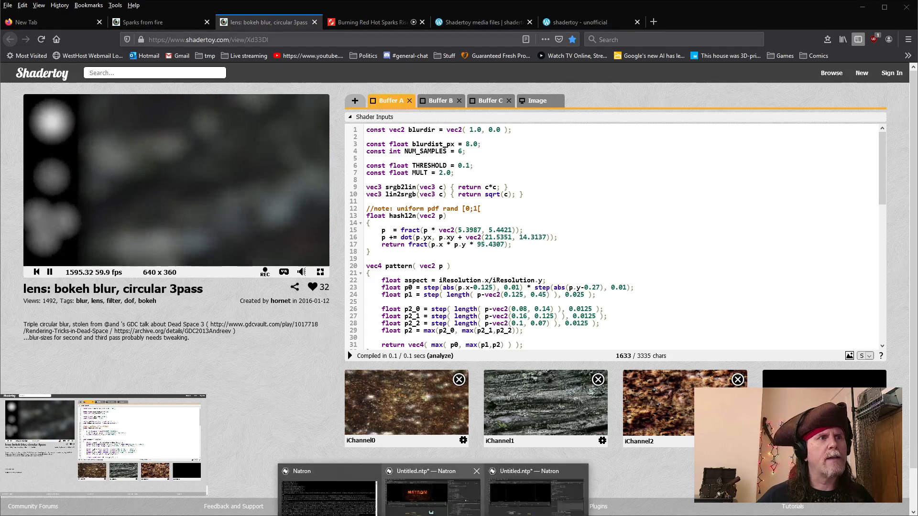
click(433, 499)
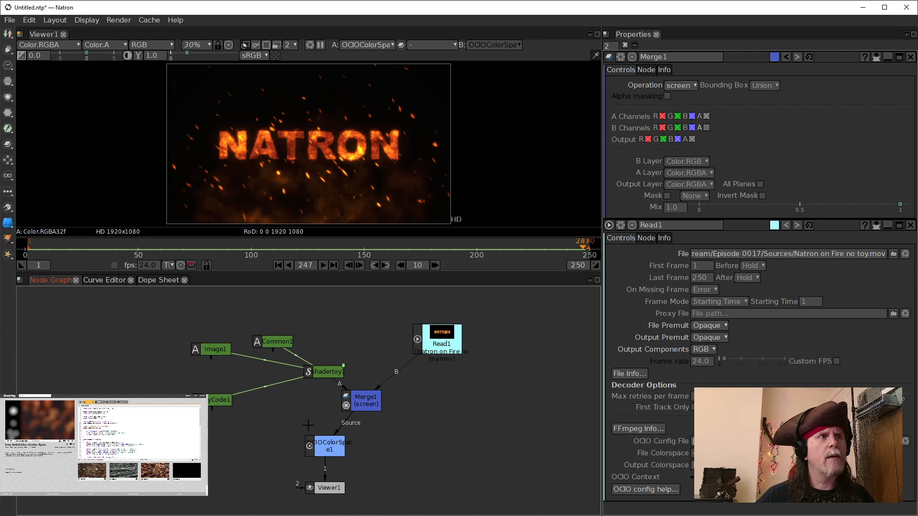
click(907, 7)
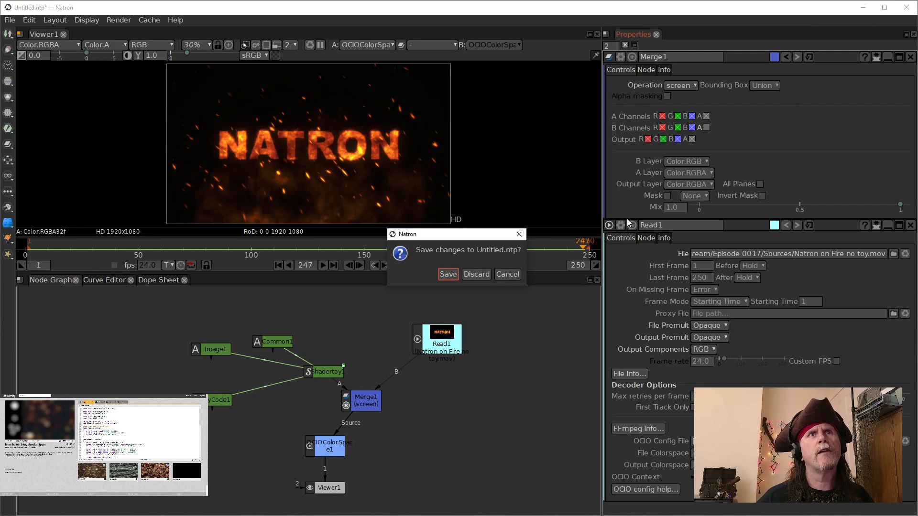
click(475, 275)
Step: Back in the new project, give the first Shadertoy node the label "Buffer1"
mouse_move(434, 515)
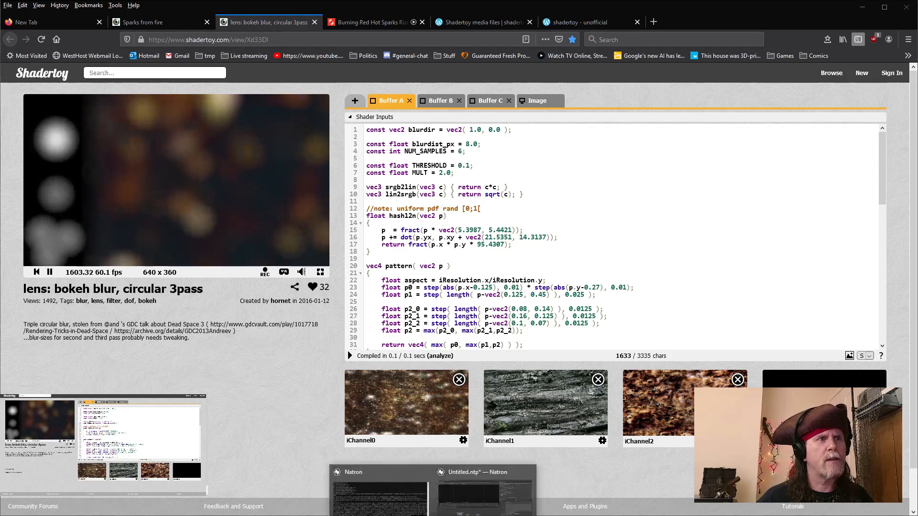
click(460, 496)
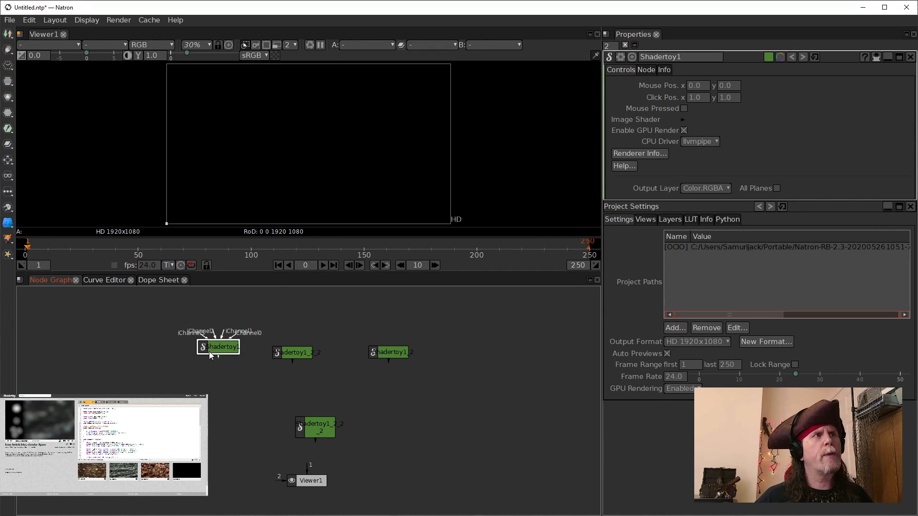
drag(209, 345, 209, 346)
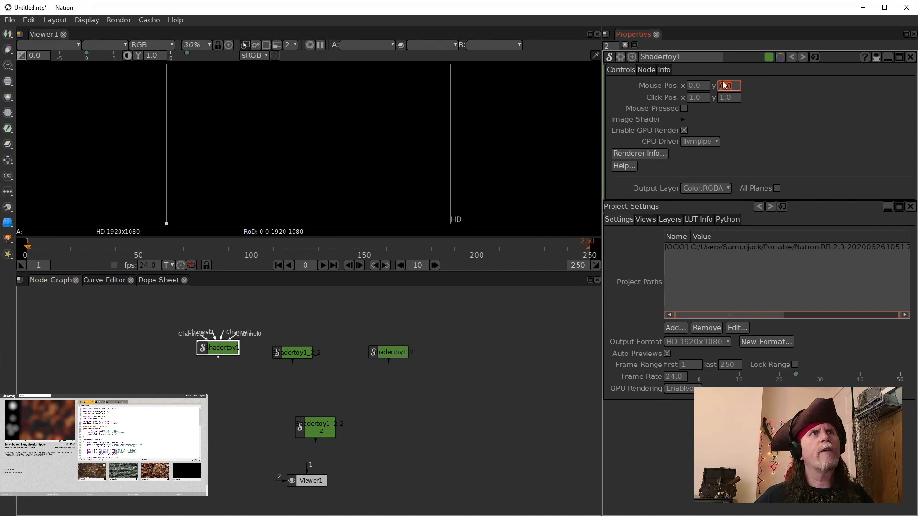
click(647, 72)
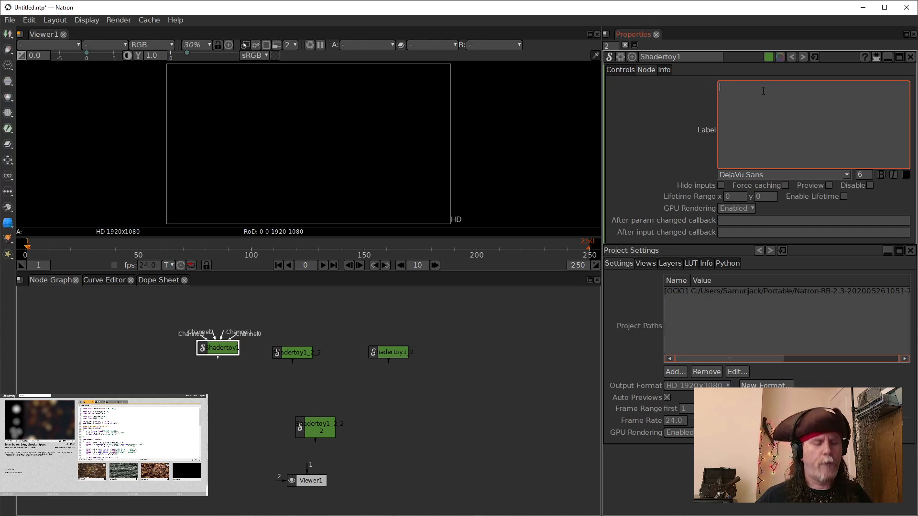
text(Buffe)
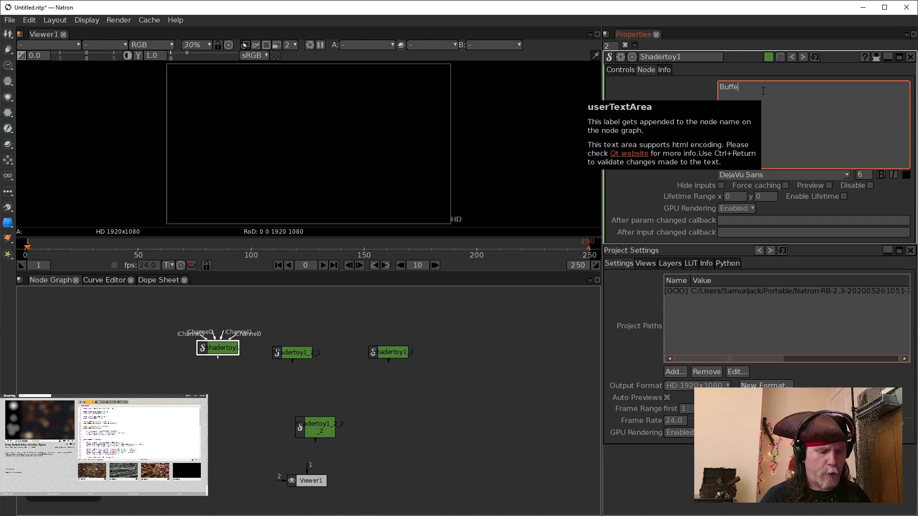
text(r1)
click(268, 413)
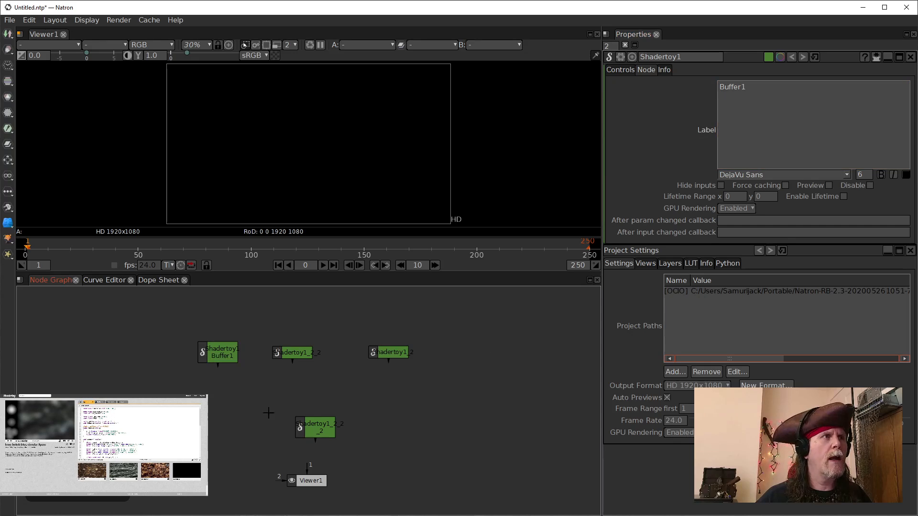
Step: Expand Buffer1's Image Shader controls and display the node in the viewer
click(221, 356)
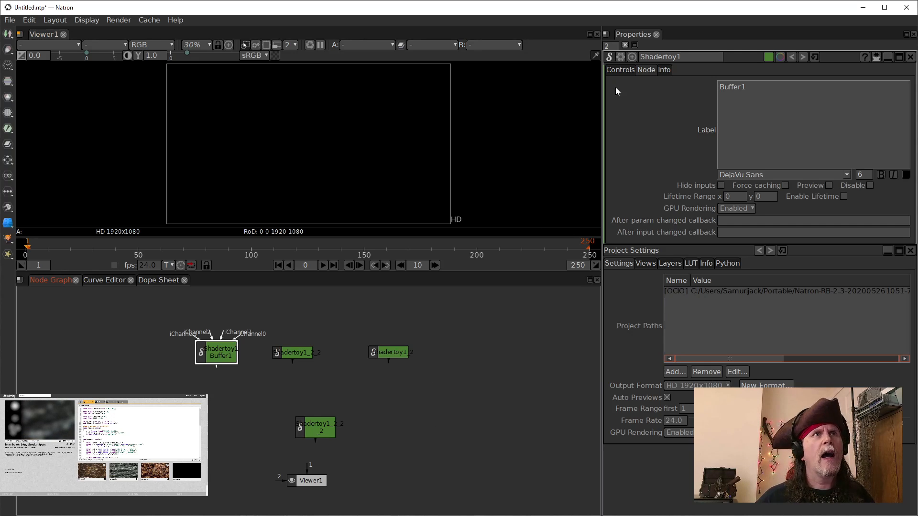
click(620, 70)
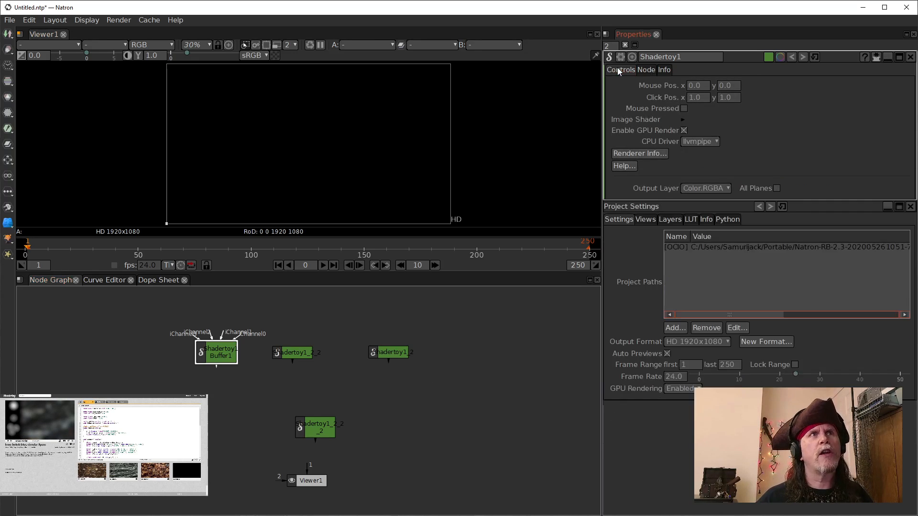
click(682, 120)
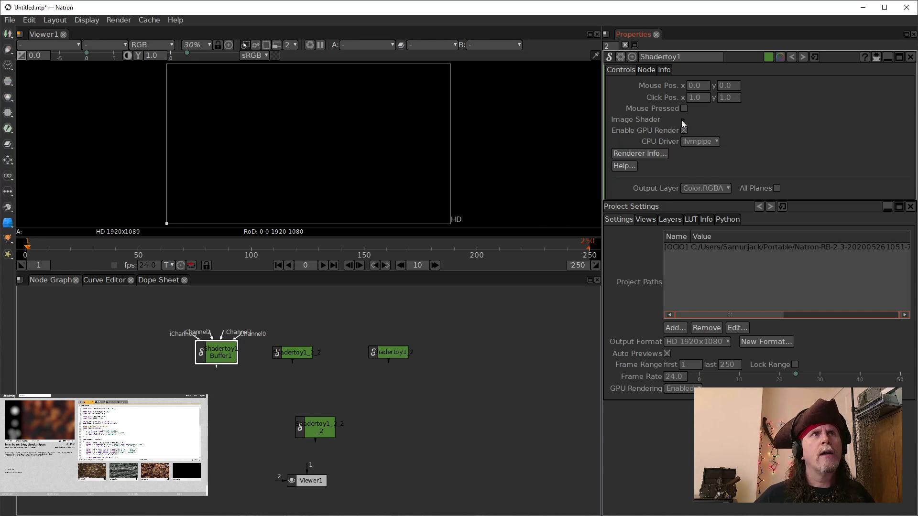
click(219, 352)
key(1)
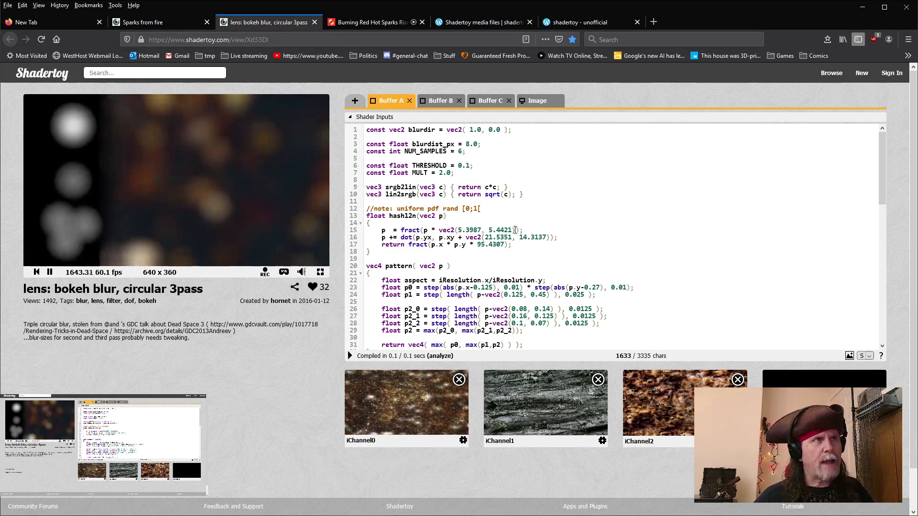
Step: Copy the Buffer A code from the browser, replace Buffer1's shader source with it, and compile
key(ctrl+a)
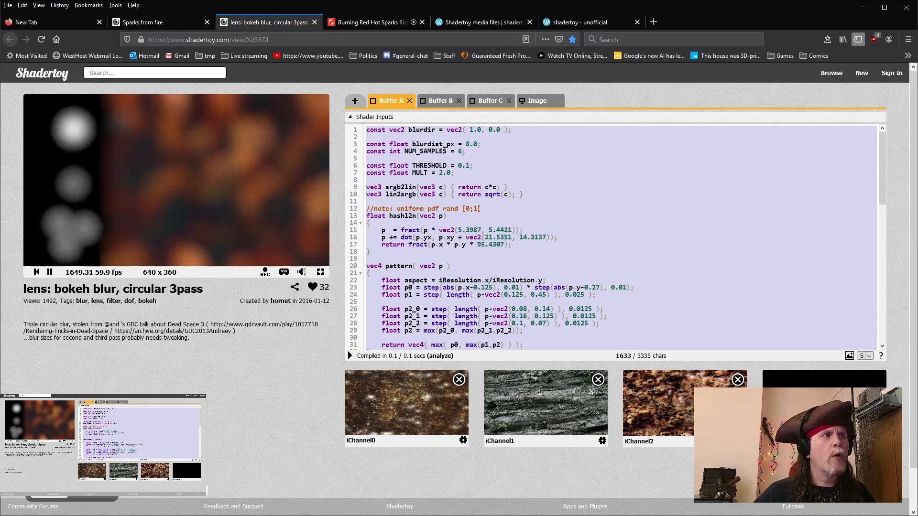
click(434, 515)
click(441, 510)
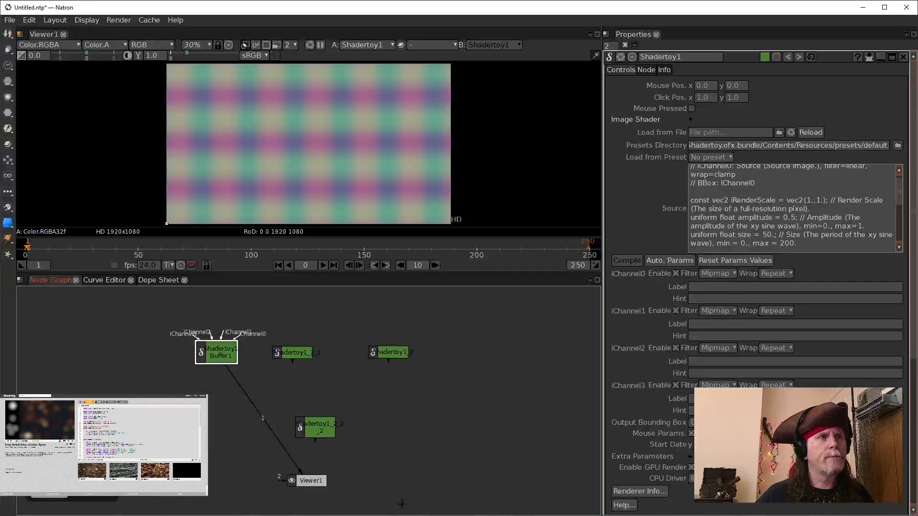
click(788, 225)
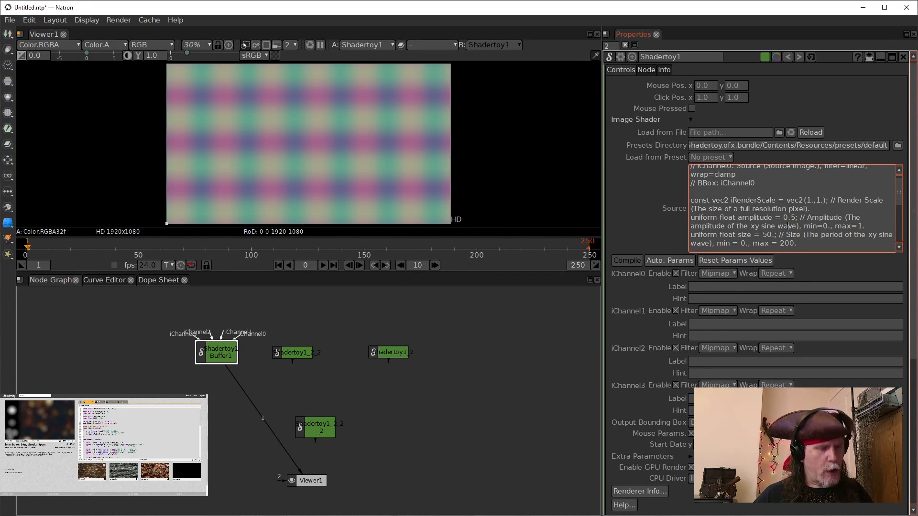
key(ctrl+a)
key(BackSpace)
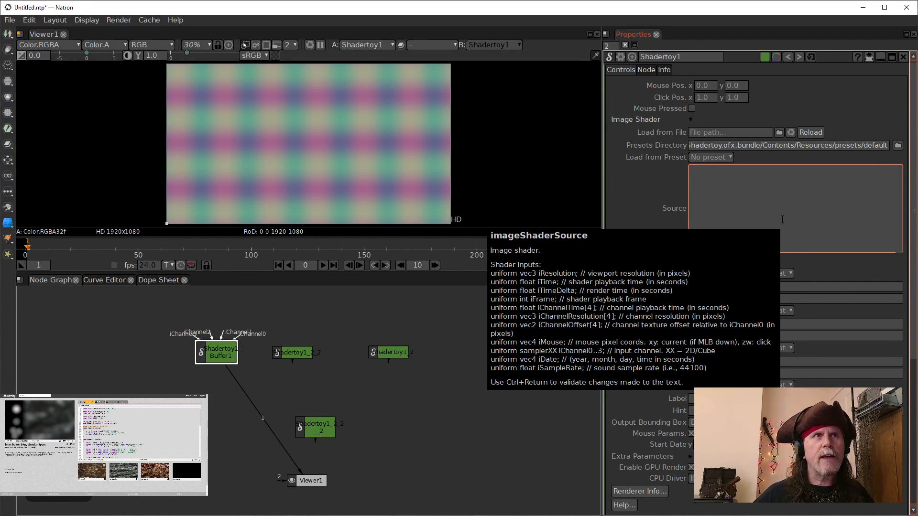
key(ctrl+v)
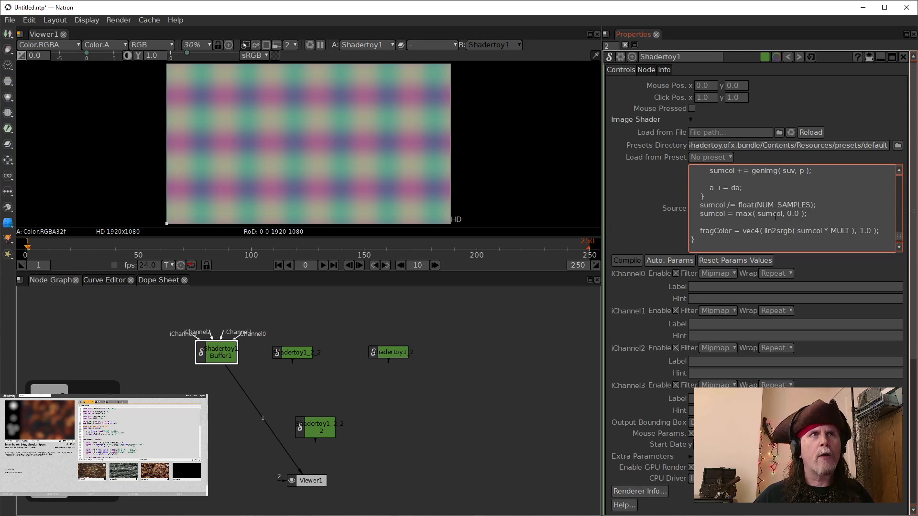
click(470, 336)
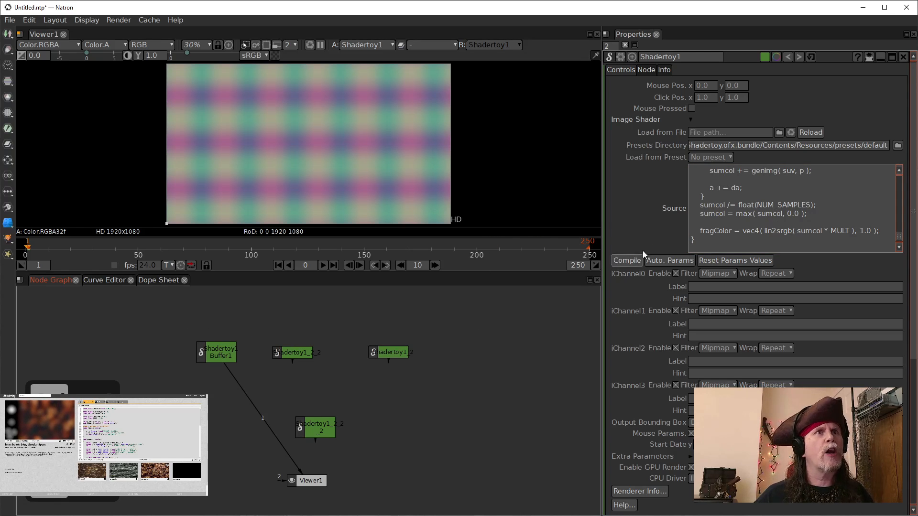
click(627, 261)
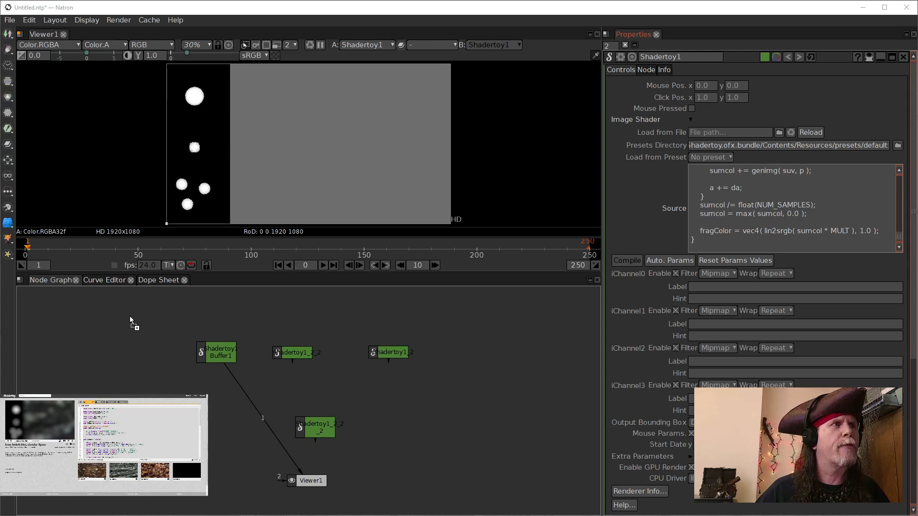
Step: Arrange the sourceA, sourceB and sourceC Read nodes in a row above Buffer1 and move a Shadertoy clone aside
drag(129, 315, 129, 315)
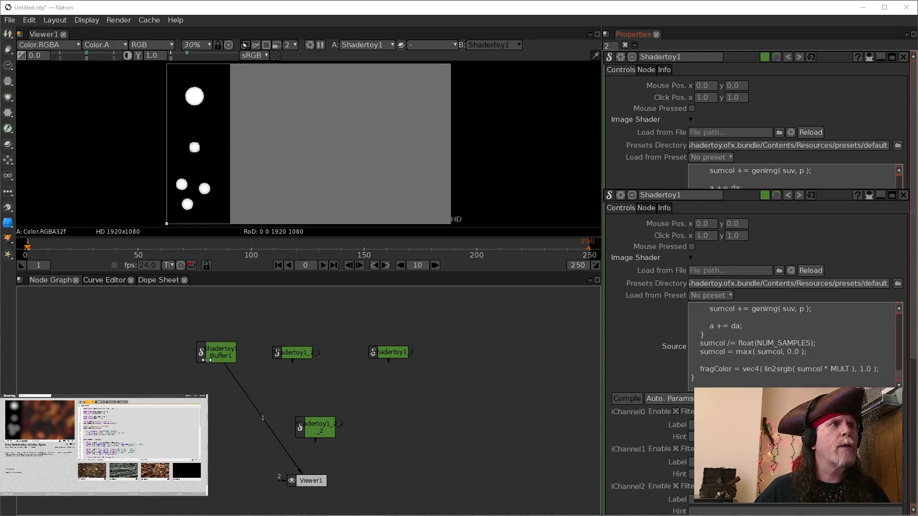
drag(215, 353, 216, 419)
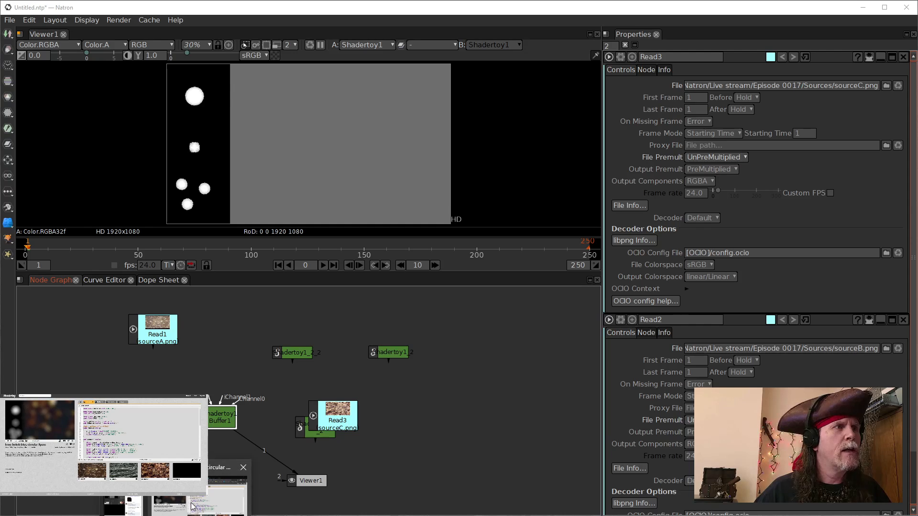
click(193, 507)
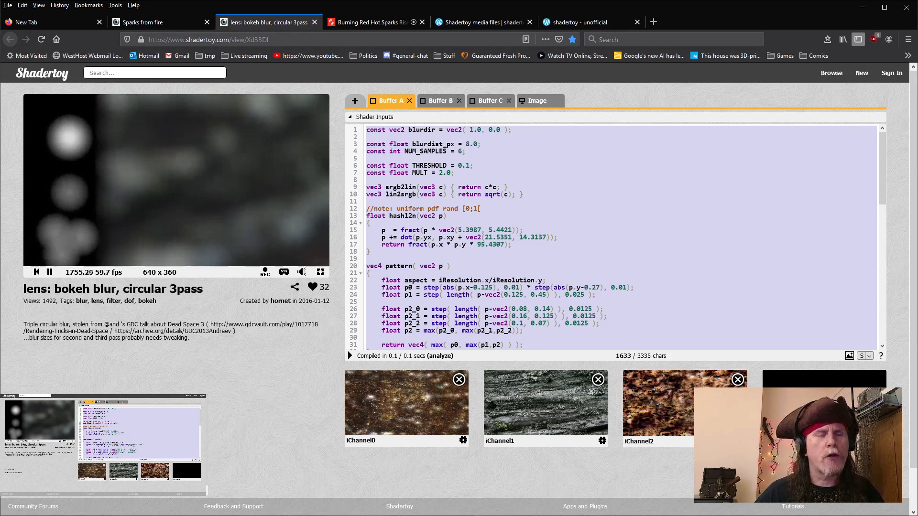
mouse_move(435, 514)
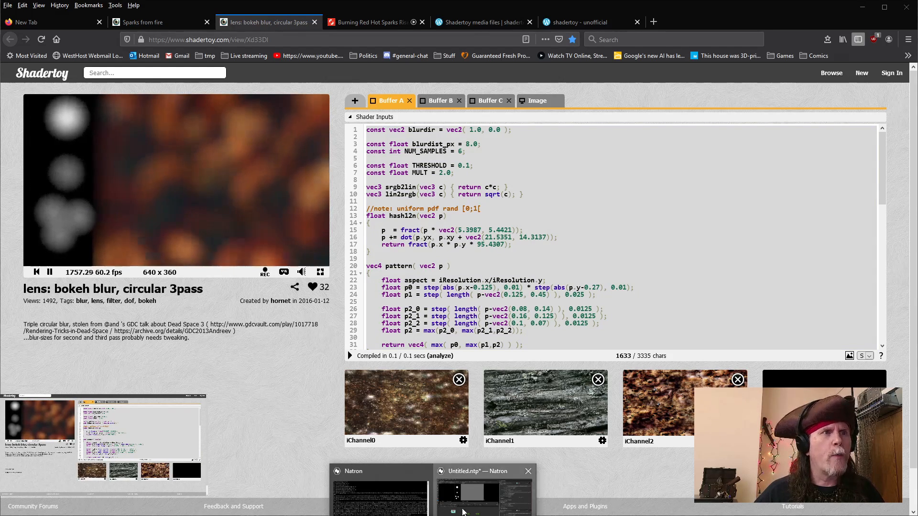
click(511, 494)
mouse_move(164, 342)
mouse_down()
mouse_move(186, 342)
mouse_move(146, 343)
mouse_up()
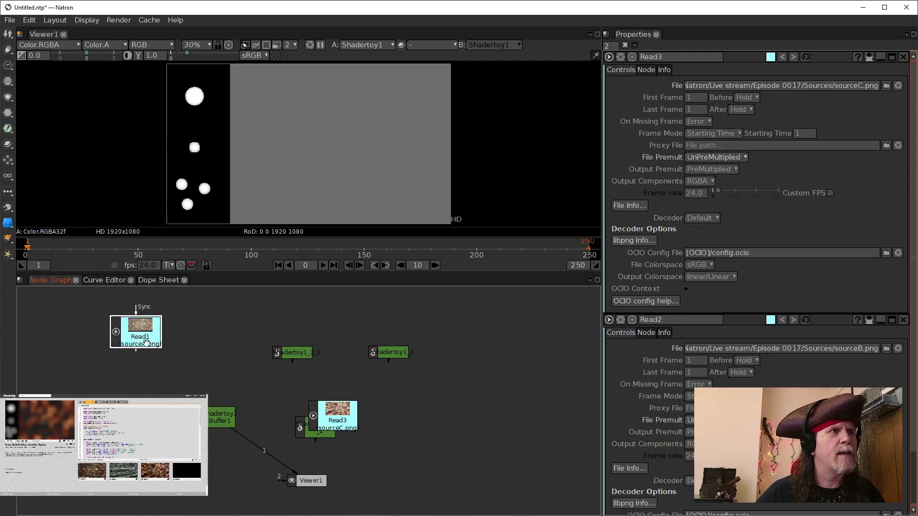
drag(345, 420, 225, 337)
drag(314, 318, 280, 325)
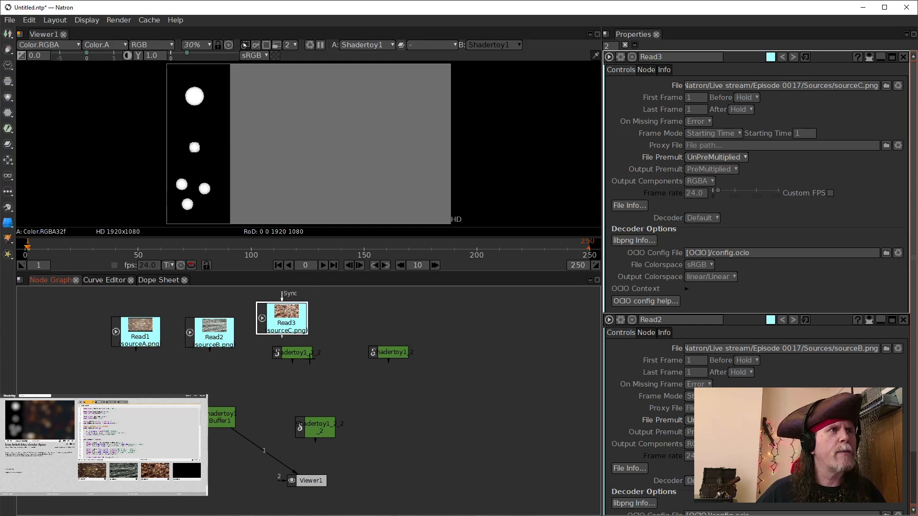
drag(309, 358, 450, 429)
Step: Connect Buffer1's iChannel0, iChannel1 and iChannel2 inputs to the sourceA, sourceB and sourceC Read nodes
click(220, 421)
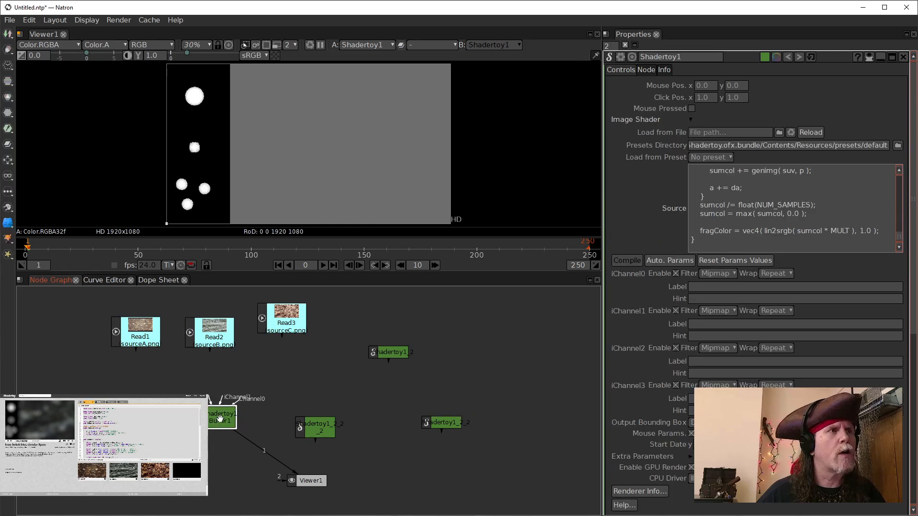
drag(209, 415, 135, 332)
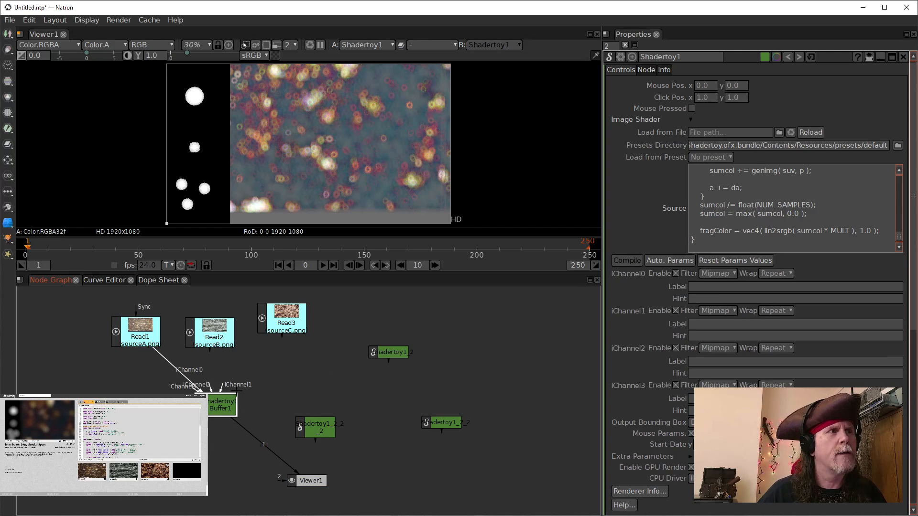
drag(148, 326, 139, 328)
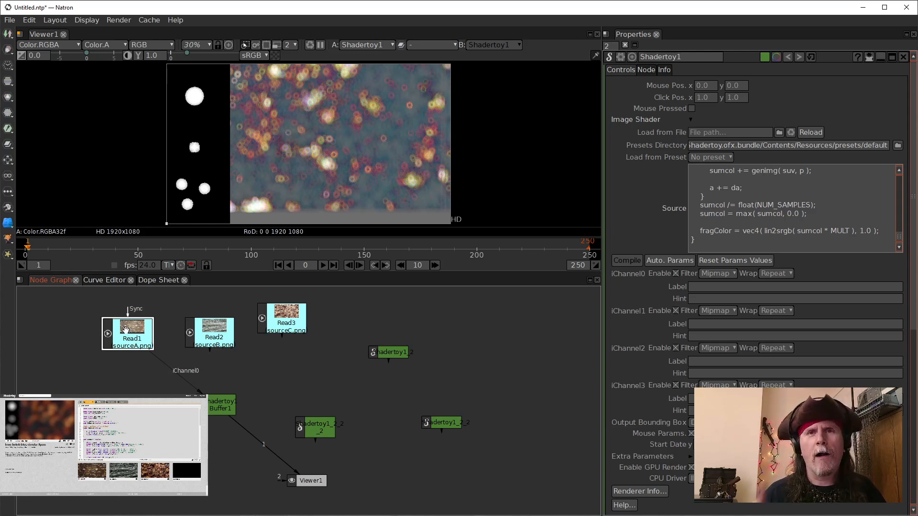
click(228, 397)
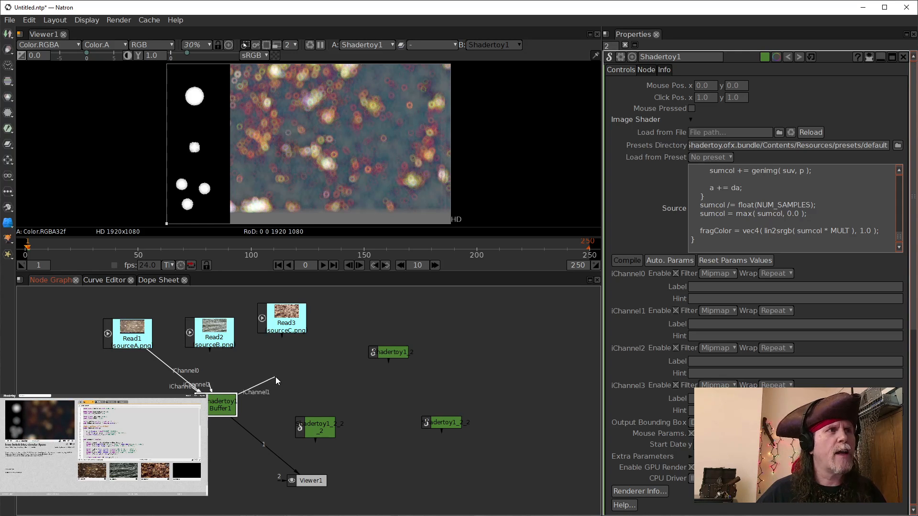
drag(224, 333, 218, 328)
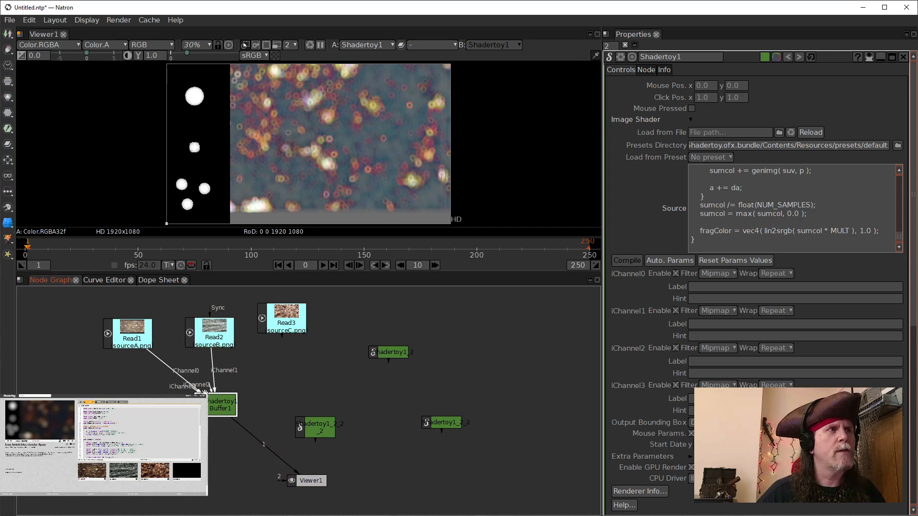
drag(208, 389, 301, 315)
mouse_move(222, 407)
mouse_down()
mouse_move(250, 404)
mouse_move(228, 404)
mouse_up()
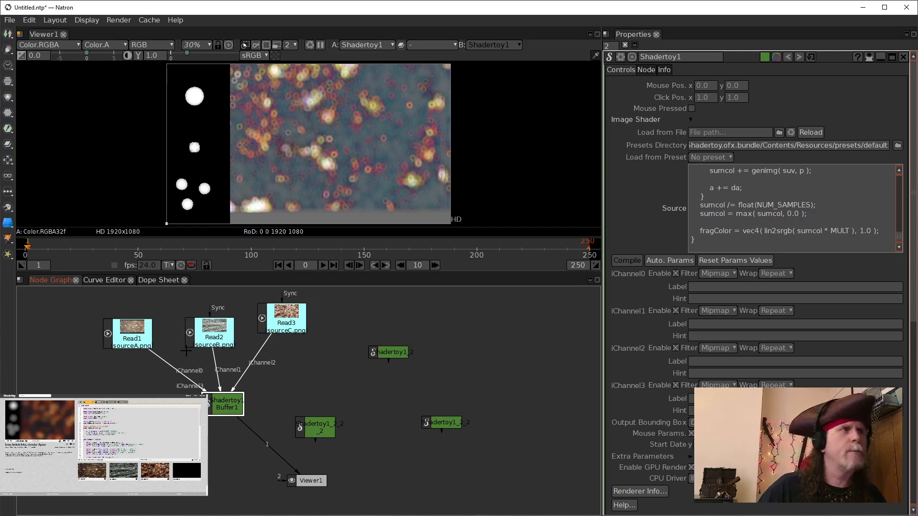
Step: Tidy the positions of the three Read nodes above Buffer1
click(129, 339)
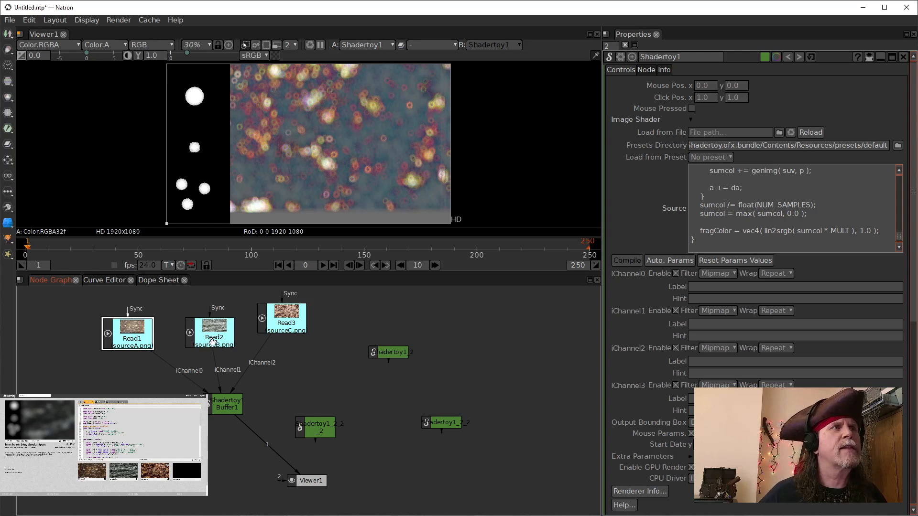
drag(213, 341, 212, 330)
drag(298, 315, 287, 335)
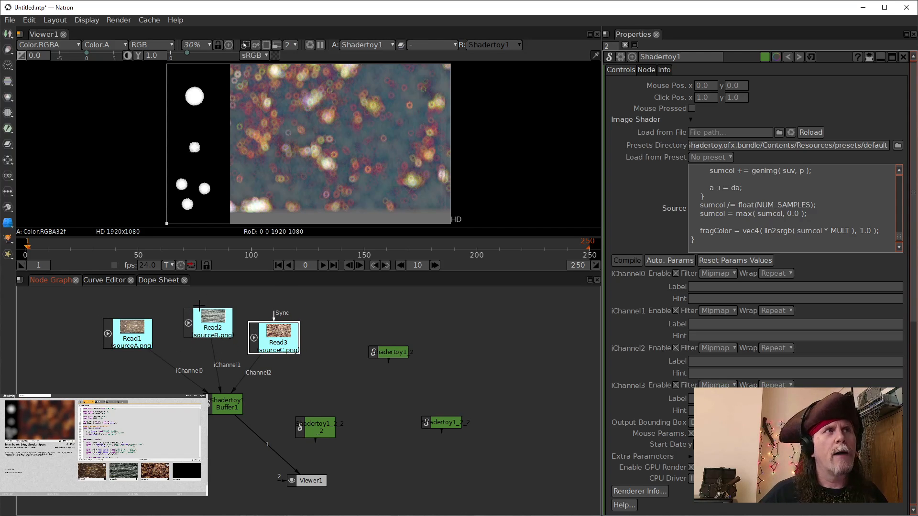
Step: Nudge the sourceB Read node into line, then copy all of the Buffer B shader code from the Shadertoy page
drag(210, 313, 207, 317)
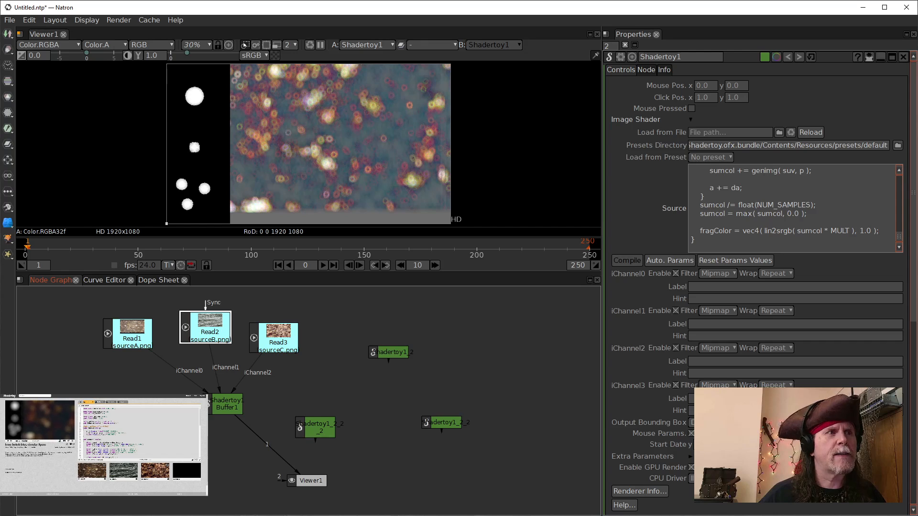
click(194, 507)
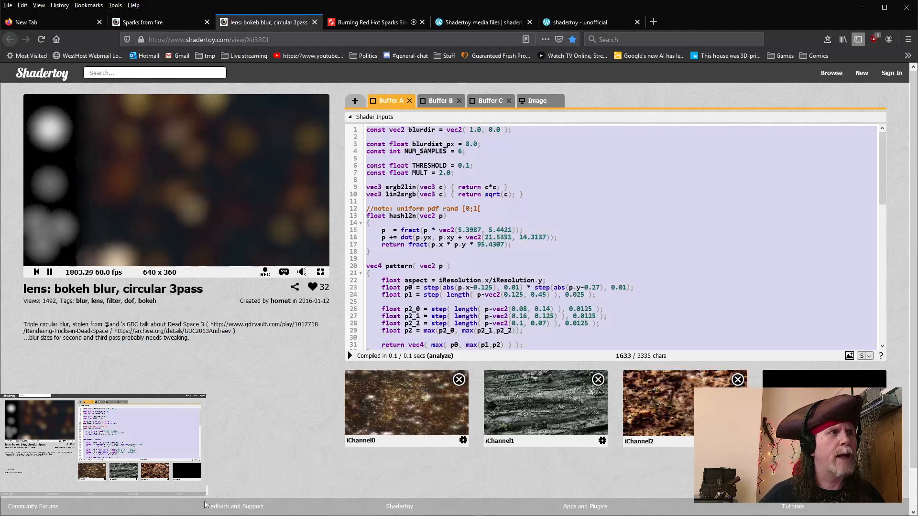
click(438, 104)
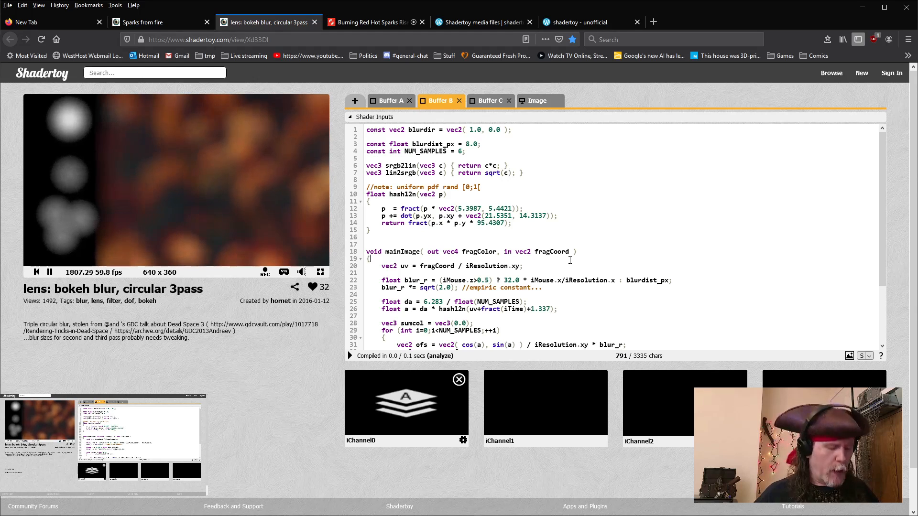
key(ctrl+a)
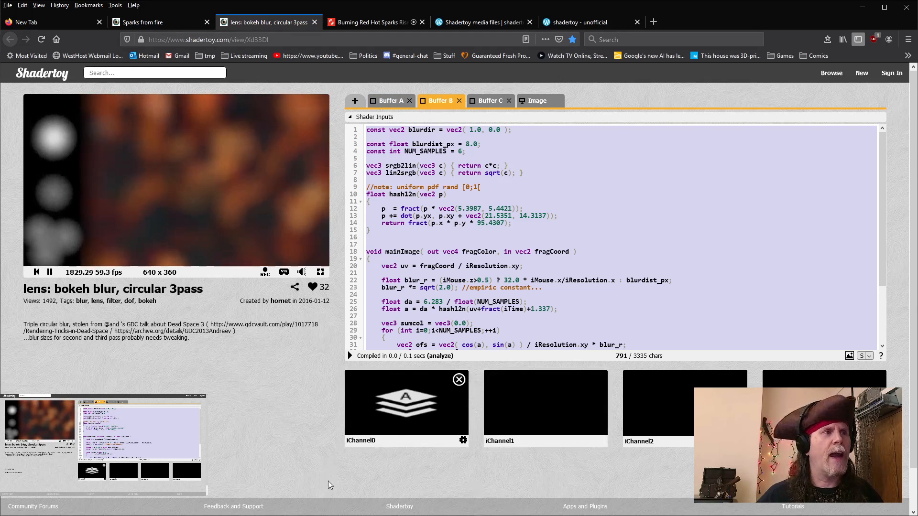
click(389, 488)
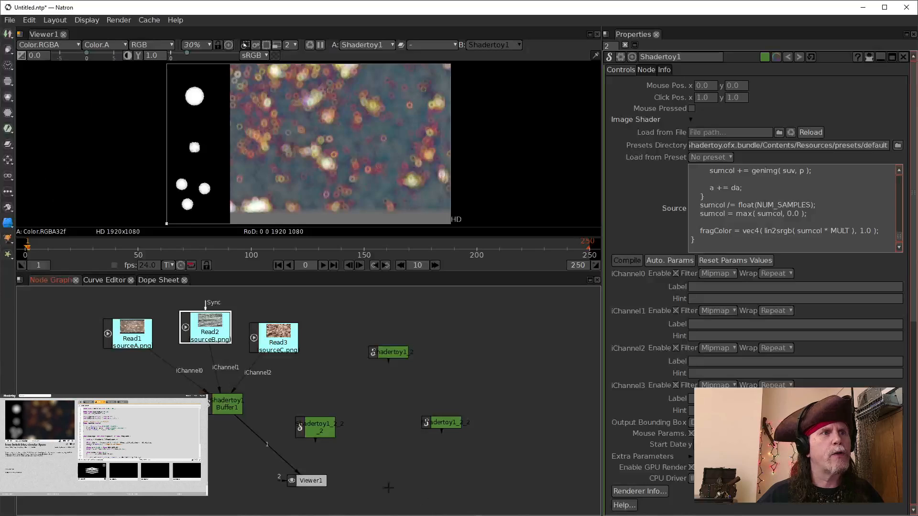
Step: Rearrange the spare Shadertoy nodes, moving one beside Buffer1 to serve as the second pass
drag(325, 423, 335, 403)
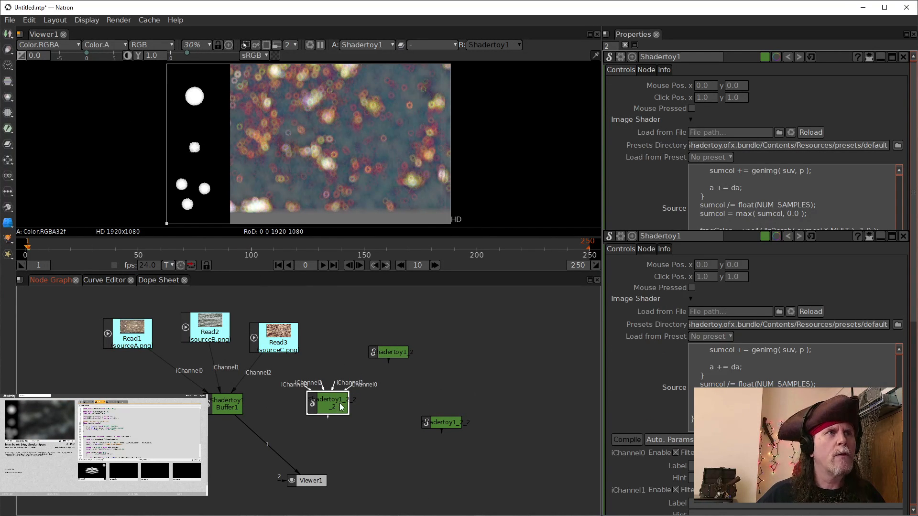
drag(334, 405, 399, 459)
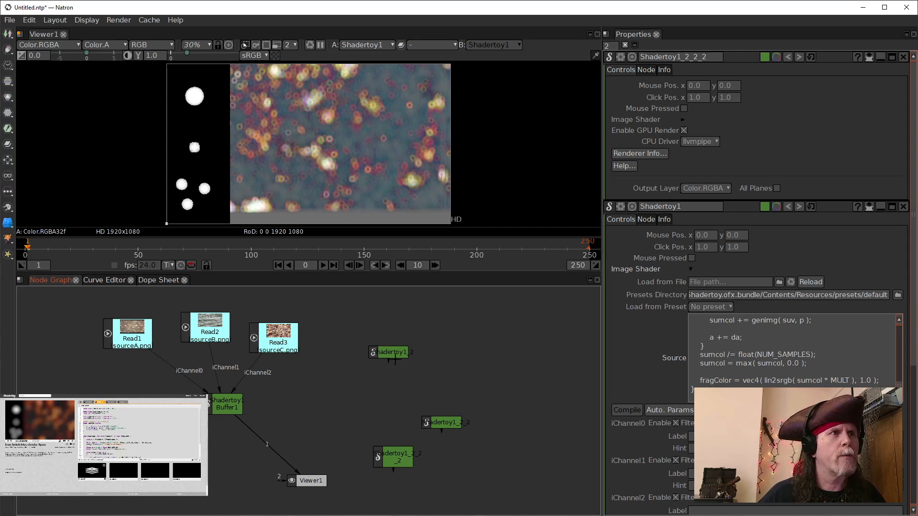
drag(391, 349, 321, 392)
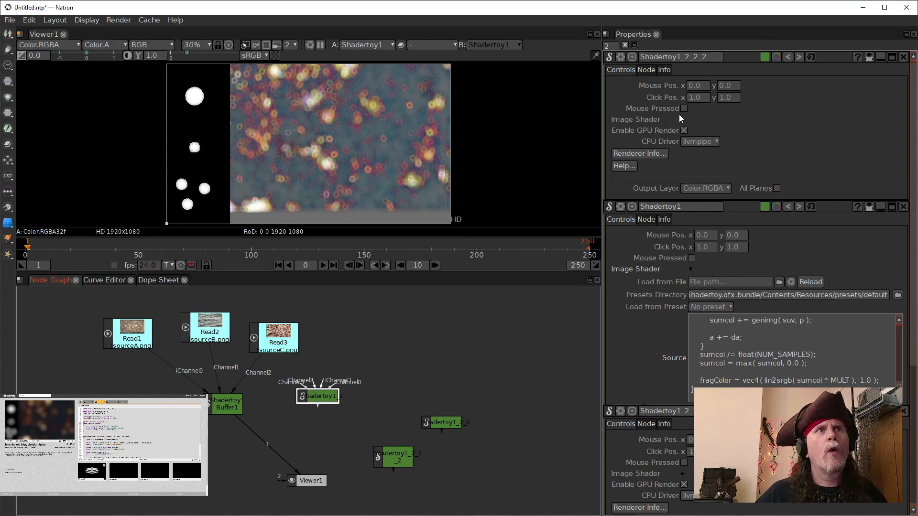
Step: Label the new Shadertoy node BufferB in its node info settings
click(646, 70)
click(781, 119)
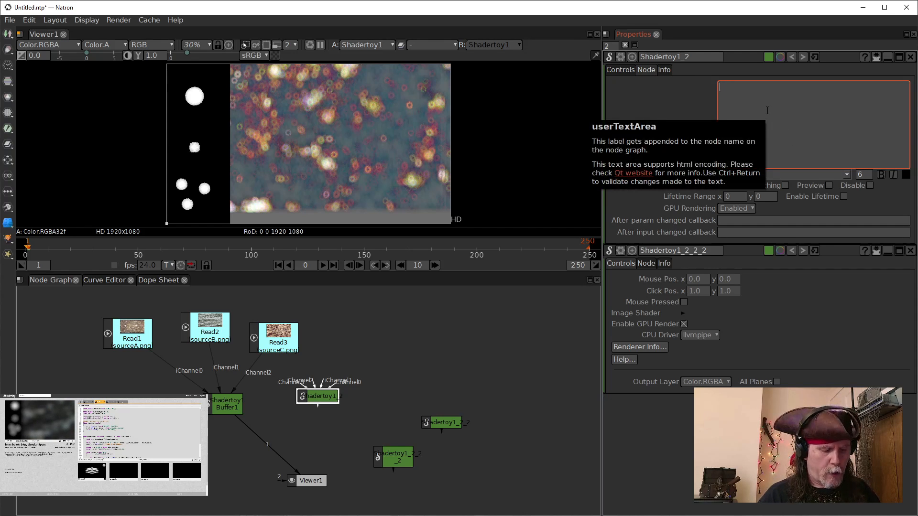
text(Buff)
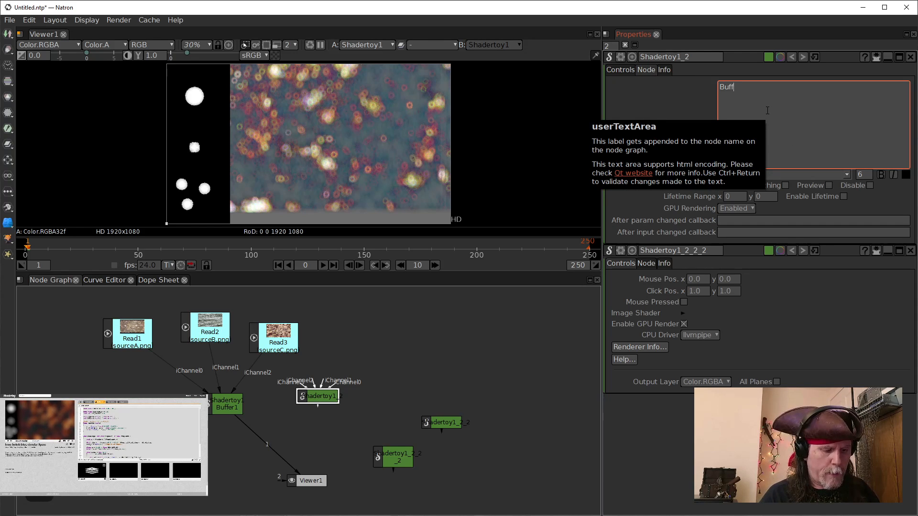
text(er)
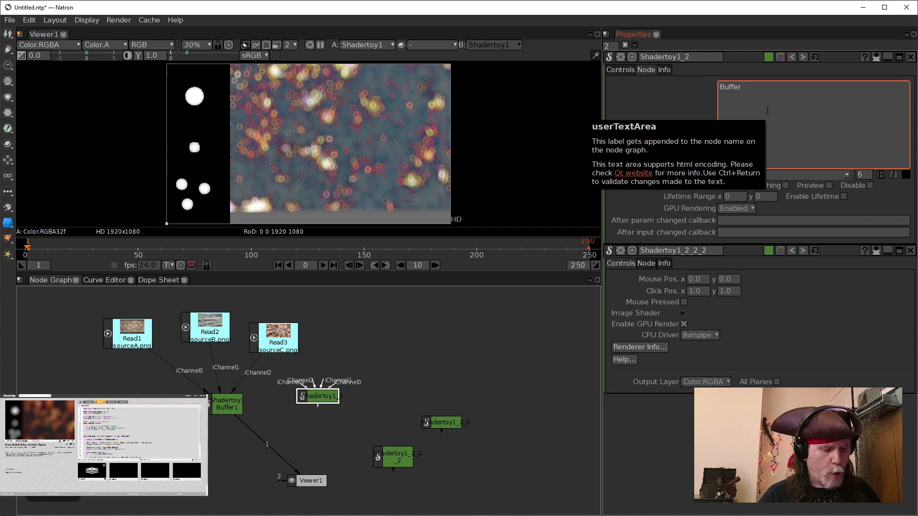
text(B)
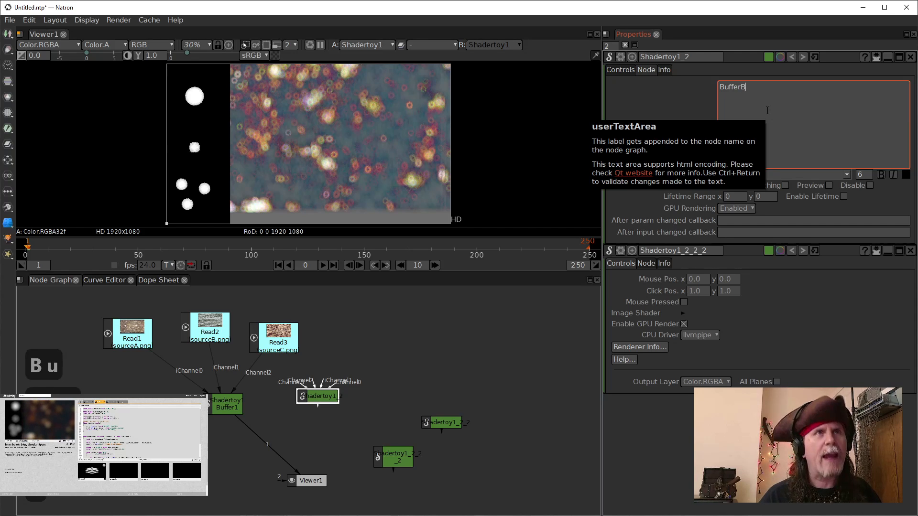
key(ctrl+Return)
click(480, 309)
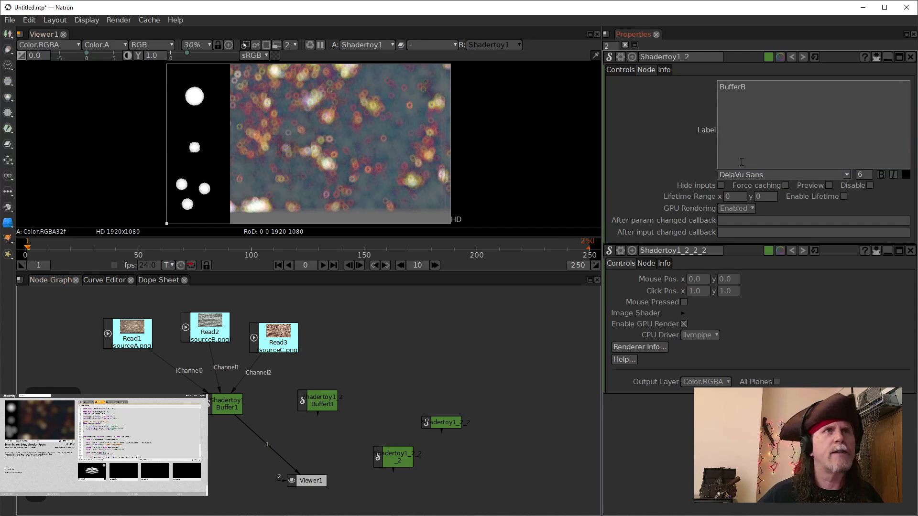
click(620, 70)
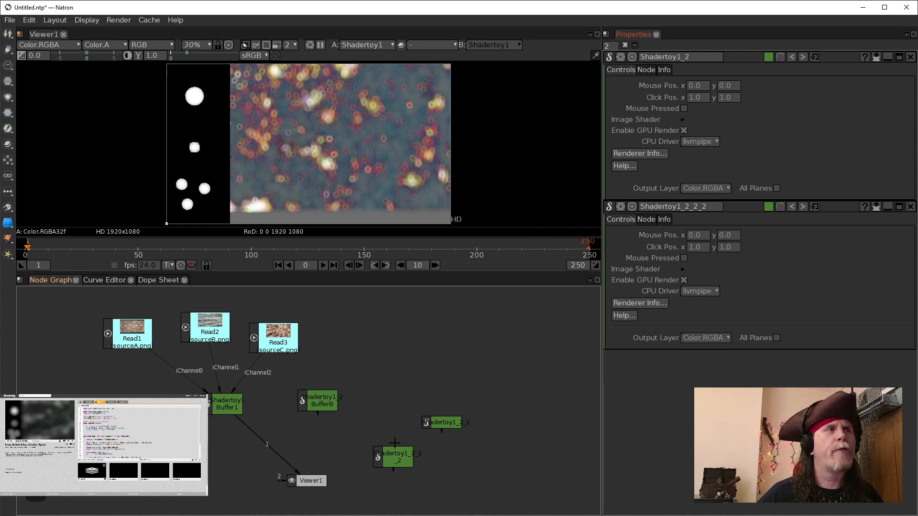
Step: Connect Buffer1's output to BufferB's iChannel0 input
click(309, 406)
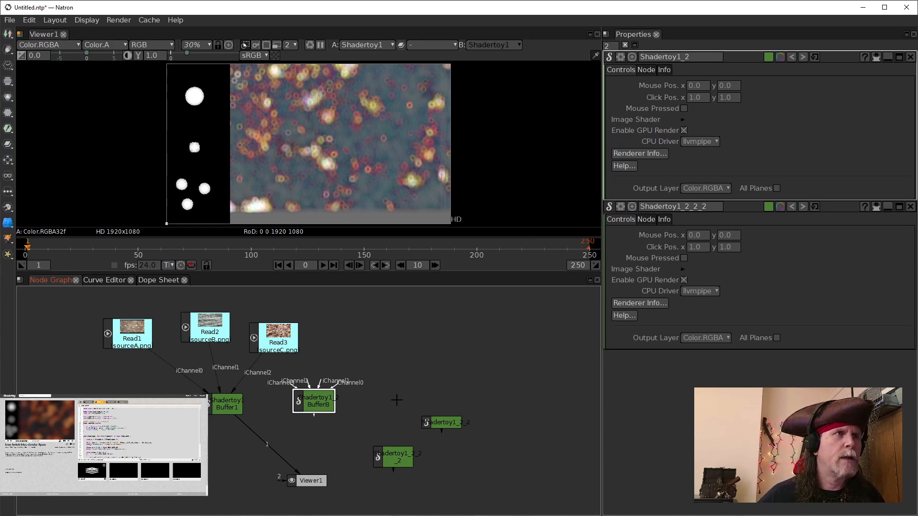
drag(337, 386, 429, 357)
drag(214, 411, 219, 401)
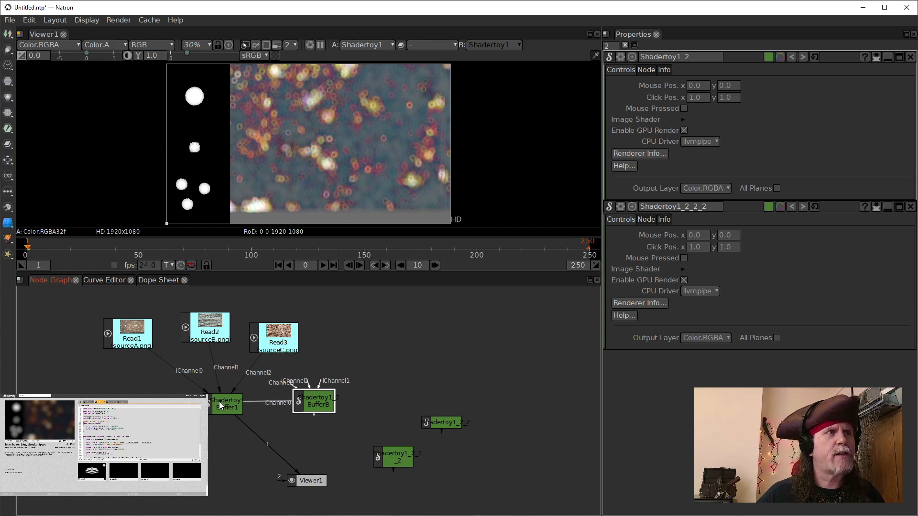
drag(320, 395, 322, 399)
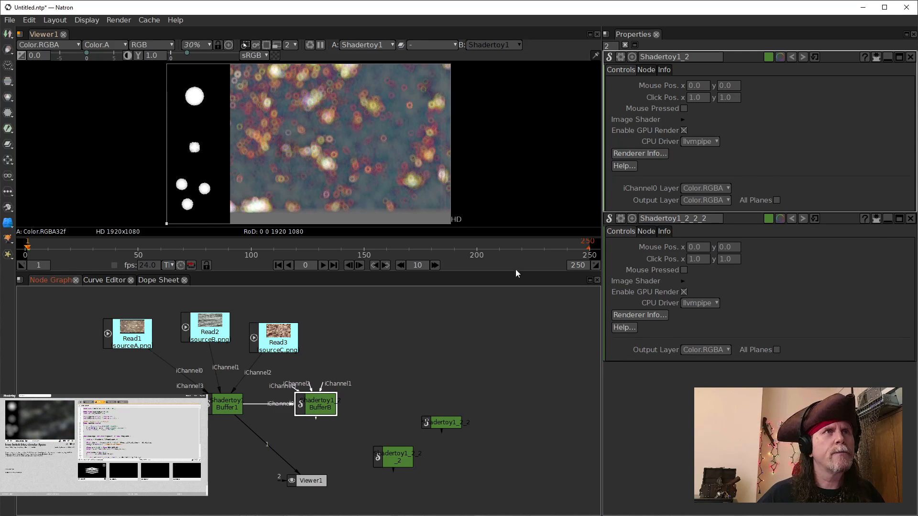
Step: Replace BufferB's shader source with the copied Buffer B code, compile it, and view its output
click(683, 120)
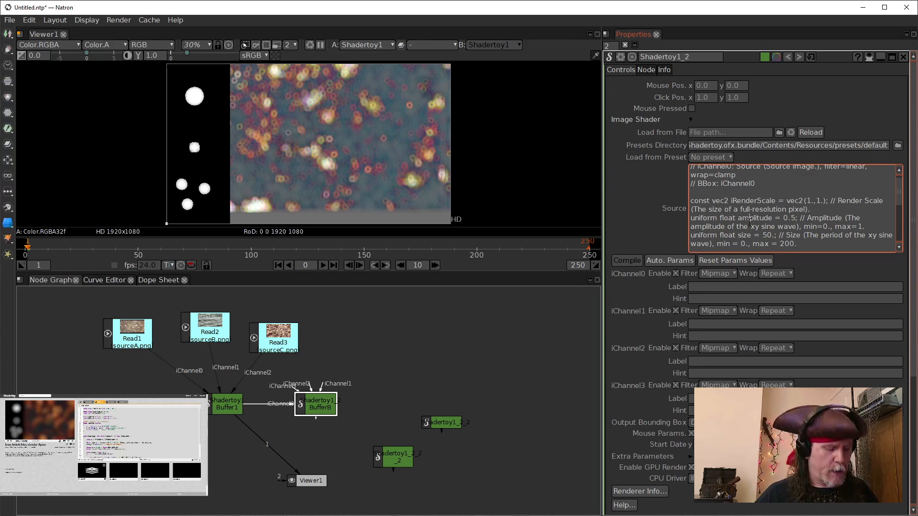
key(ctrl+a)
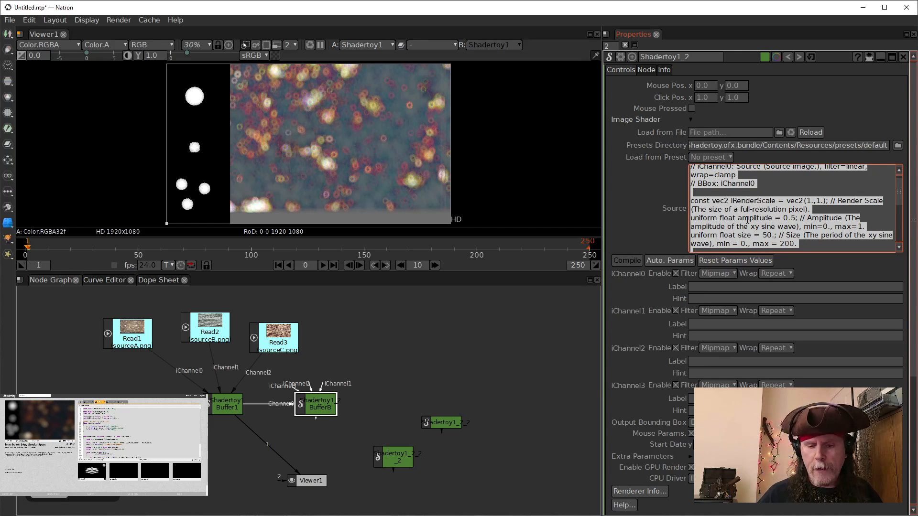
key(BackSpace)
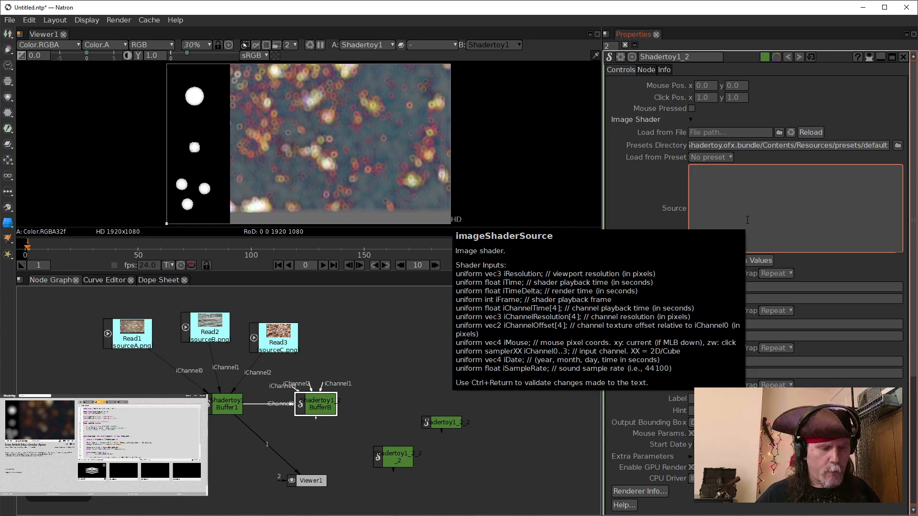
key(ctrl+v)
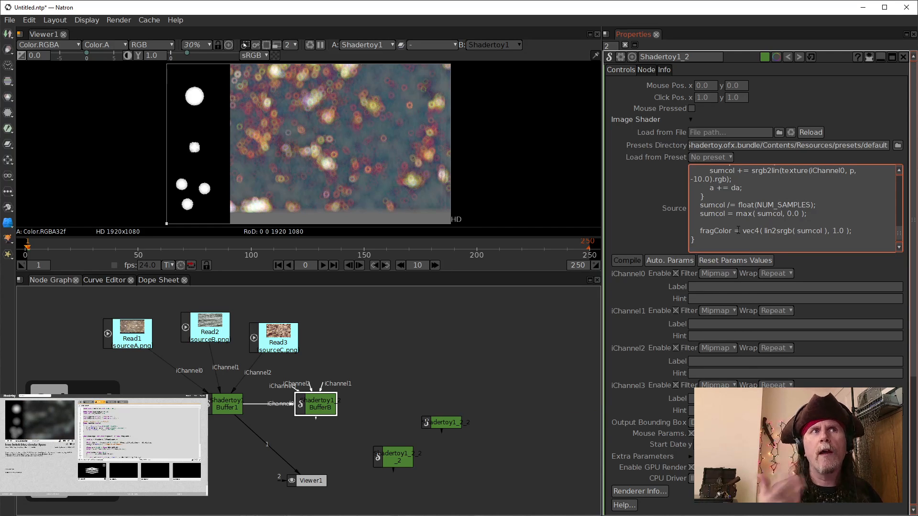
click(629, 261)
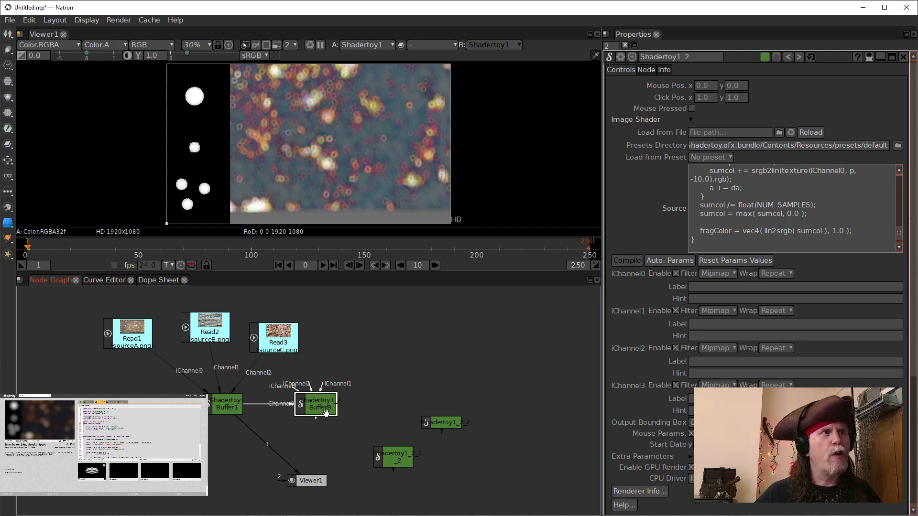
key(1)
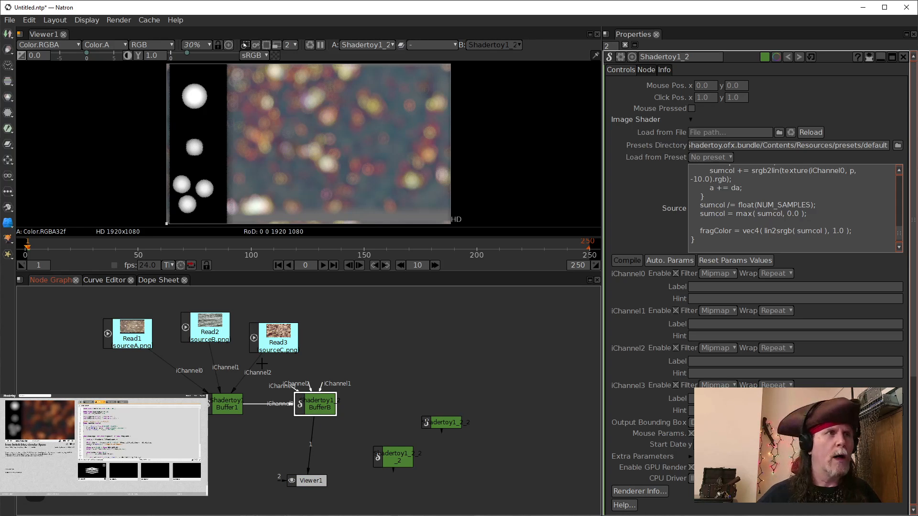
Step: Position another spare Shadertoy node beside BufferB and label it BufferC
drag(331, 407, 315, 399)
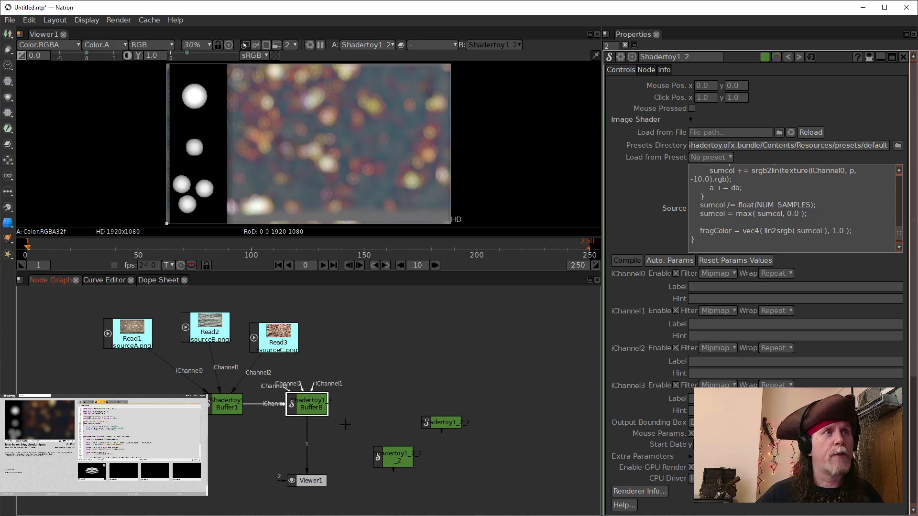
drag(451, 423, 407, 403)
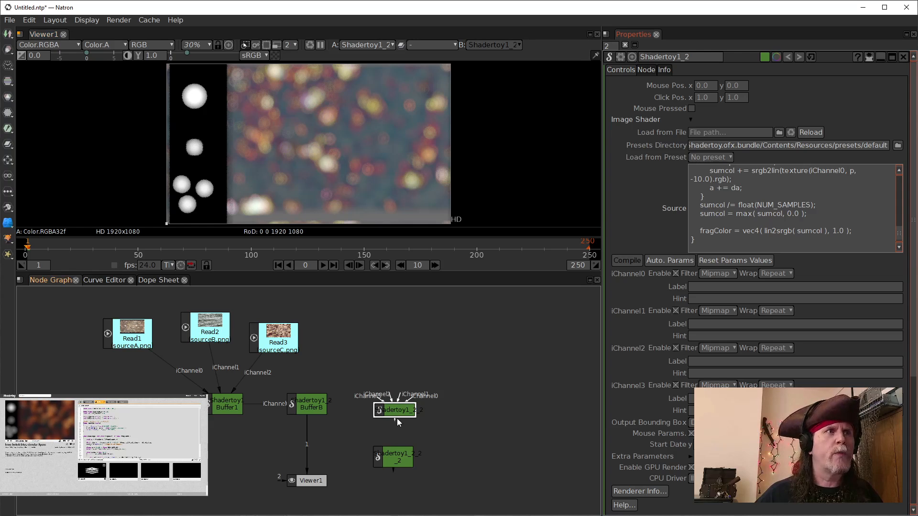
double_click(398, 412)
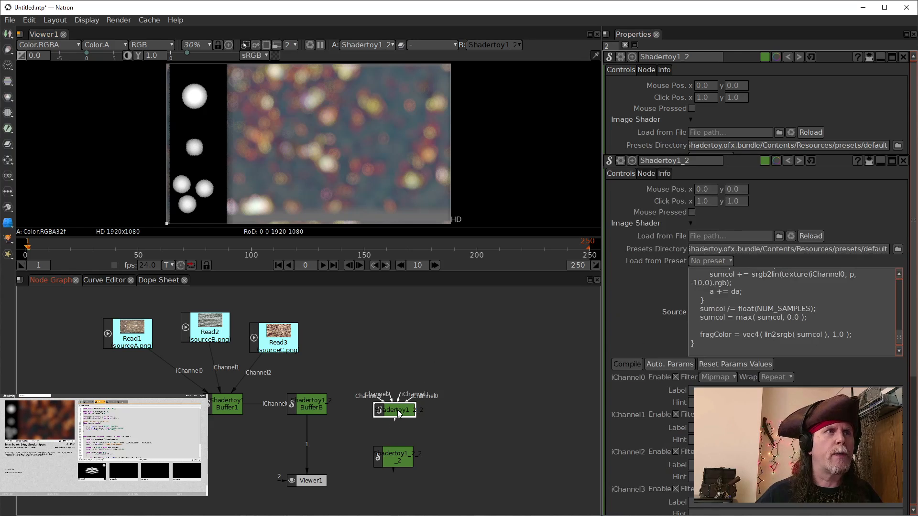
click(690, 121)
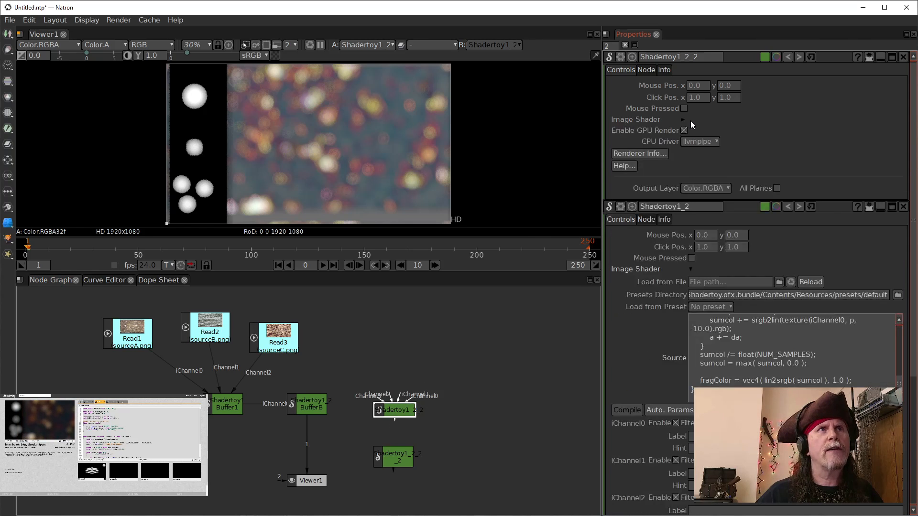
click(690, 121)
click(650, 70)
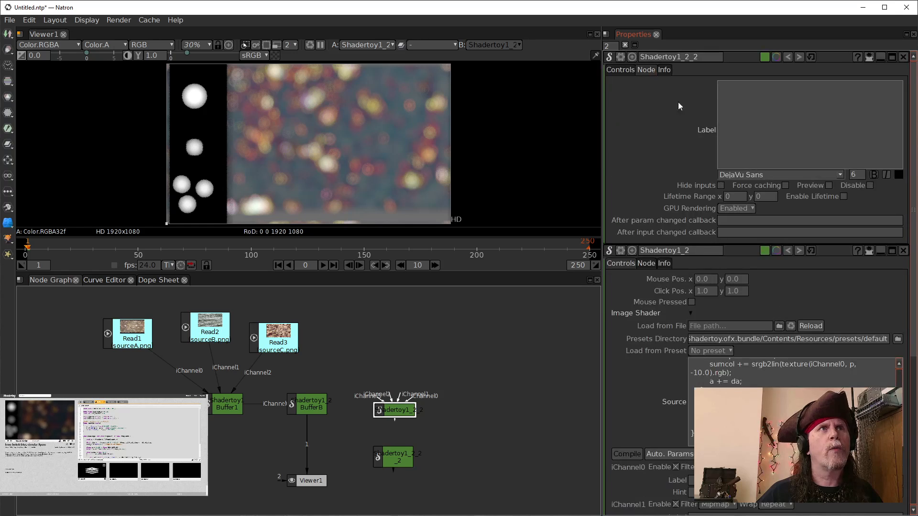
click(773, 113)
text(Bu)
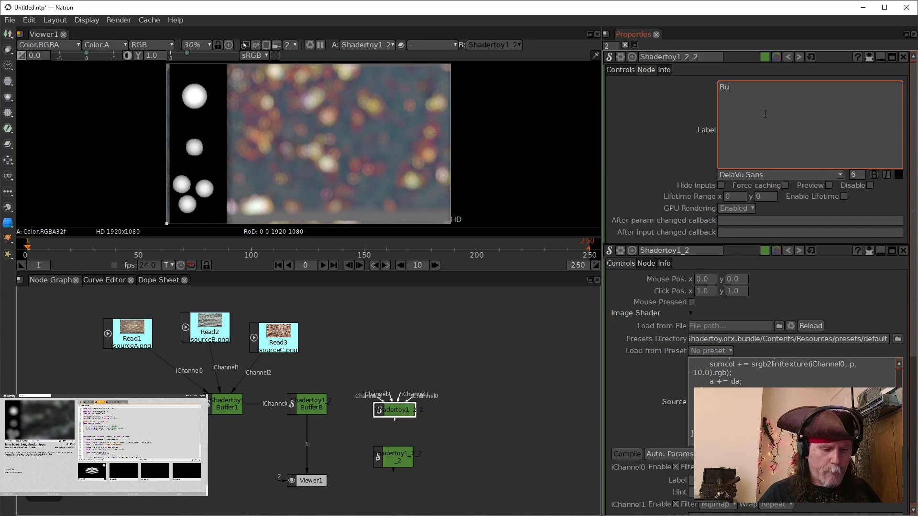
text(ffer)
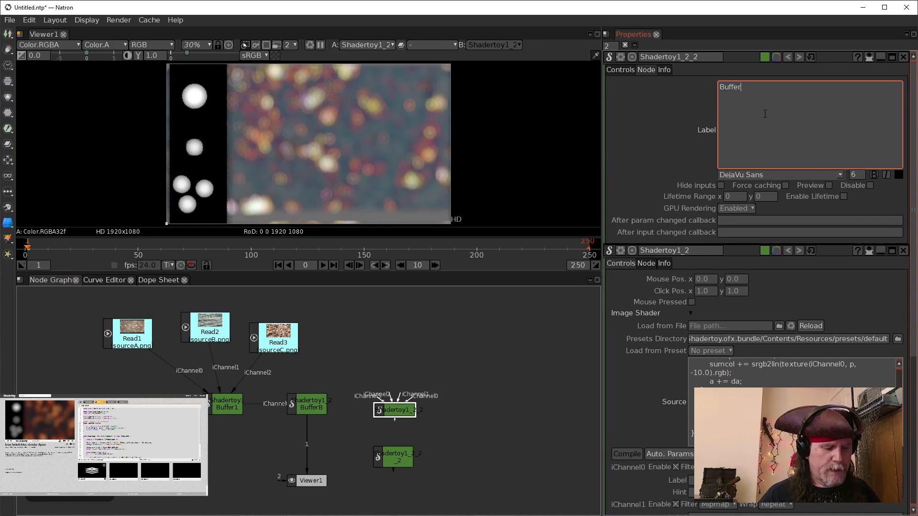
text(C)
click(496, 334)
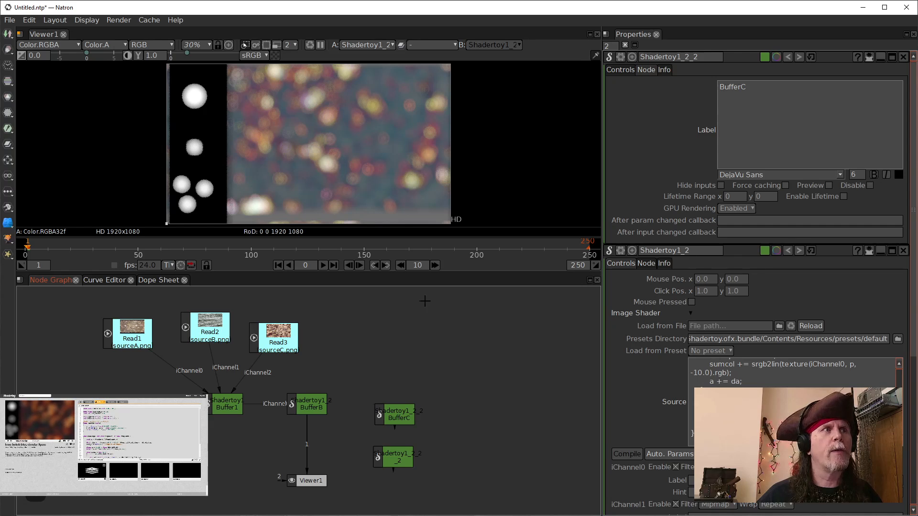
click(621, 70)
drag(403, 417, 393, 404)
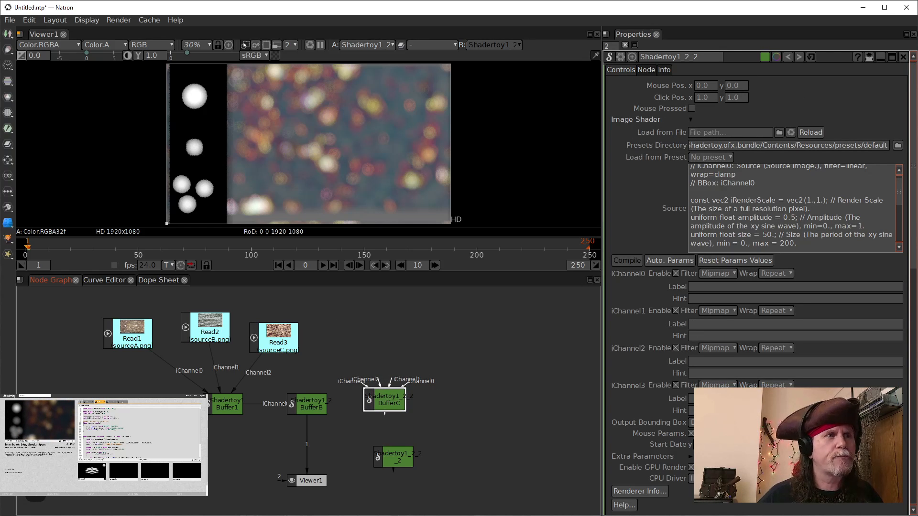
Step: Switch to the browser, open the Buffer C tab of the Shadertoy page, and copy its entire shader code
mouse_move(433, 515)
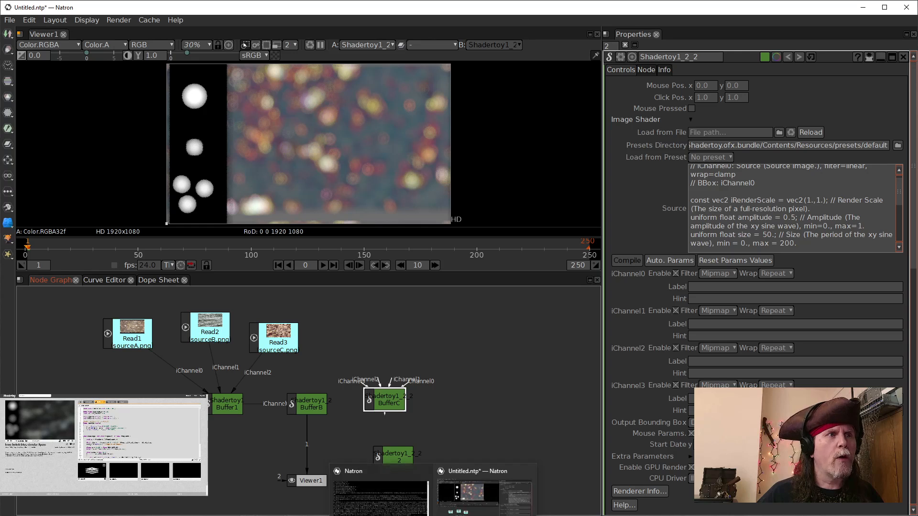
mouse_move(150, 515)
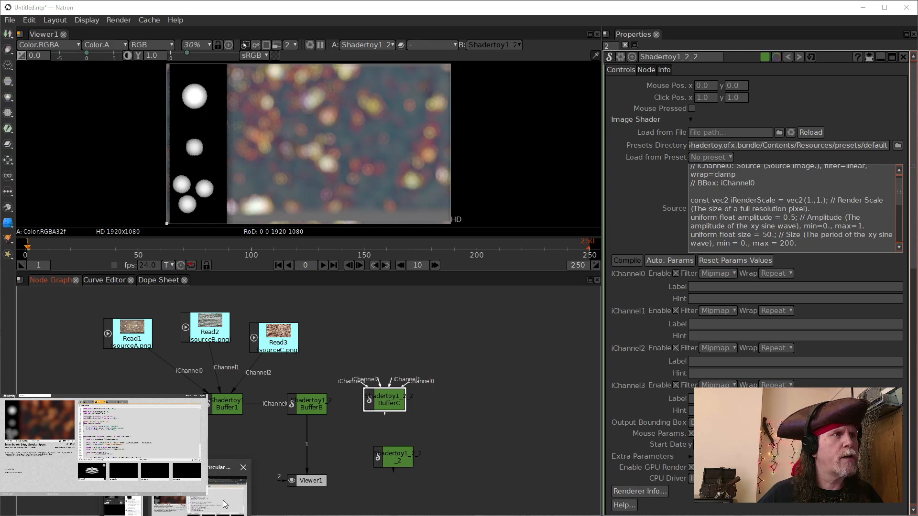
click(226, 504)
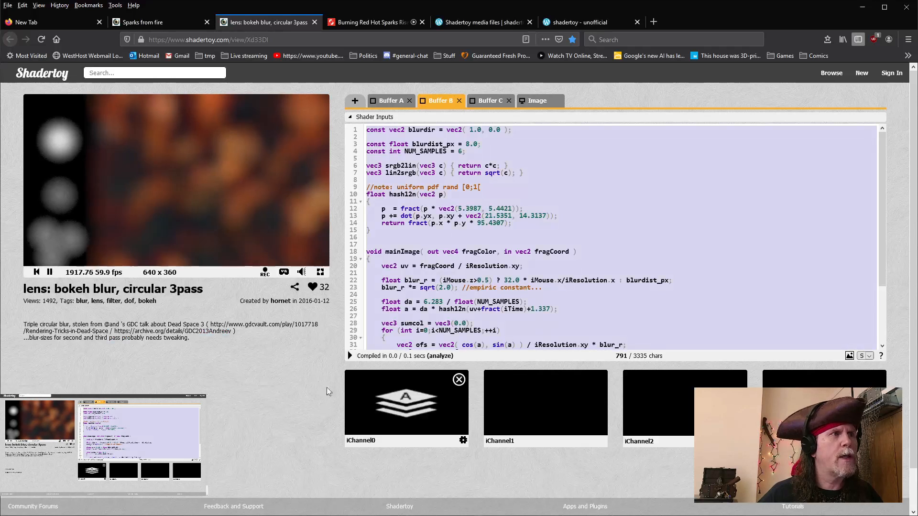
click(488, 101)
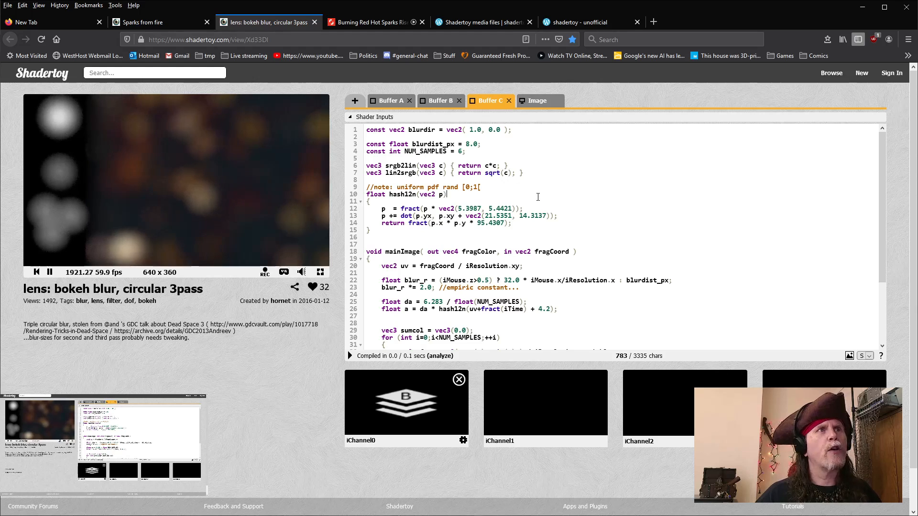
key(ctrl+a)
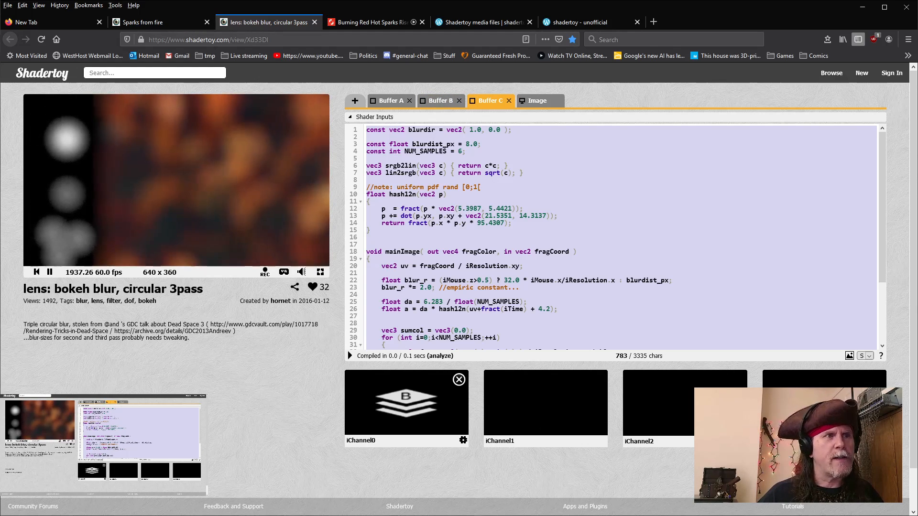
Step: Return to Natron and connect BufferB's output to BufferC's iChannel0 input
click(433, 515)
click(484, 493)
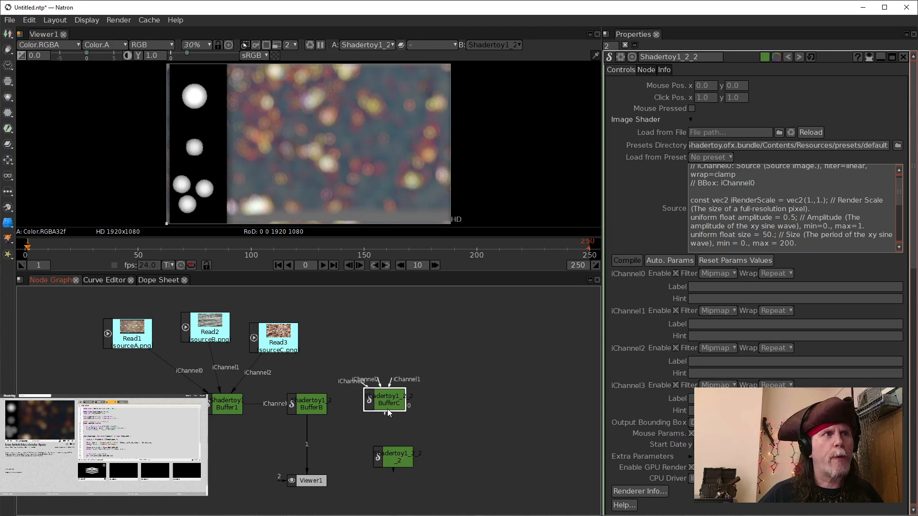
drag(388, 409, 308, 403)
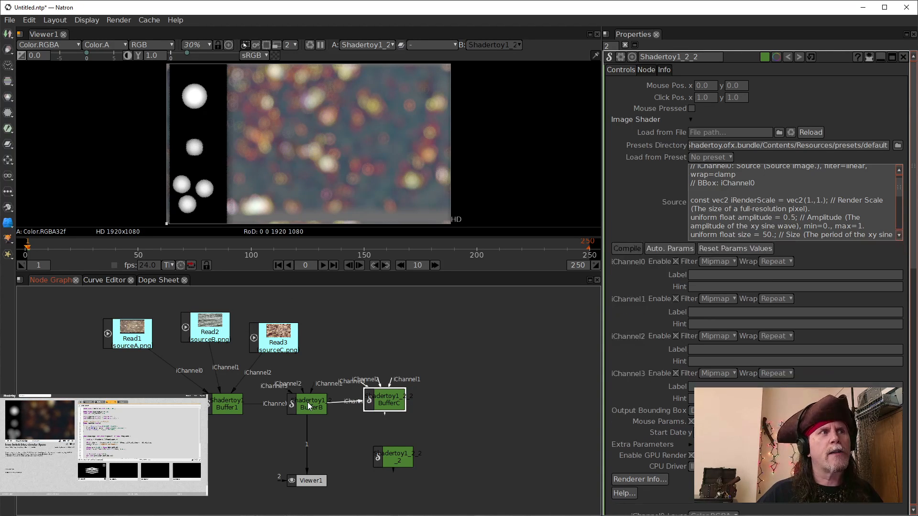
drag(384, 398, 385, 402)
Step: Replace BufferC's shader source with the copied Buffer C code, compile it, and view BufferC's output in the viewer
click(742, 203)
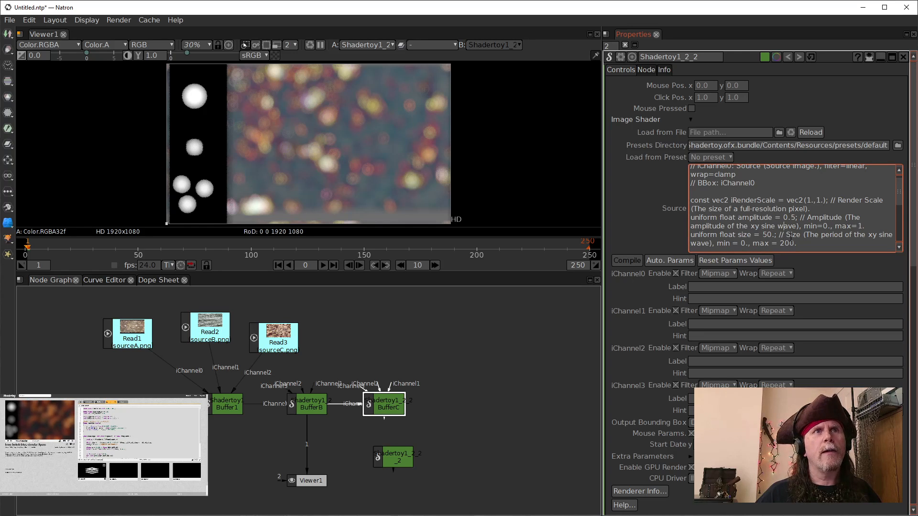
double_click(792, 234)
key(ctrl+a)
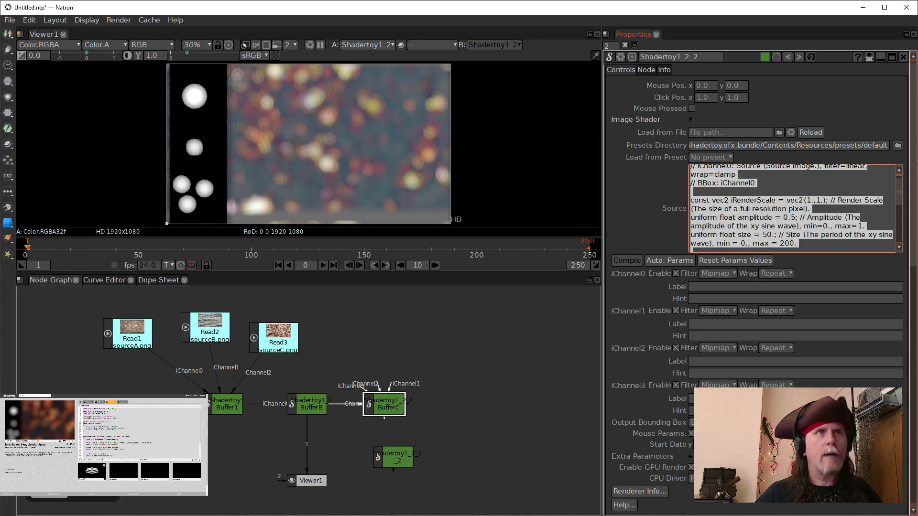
key(BackSpace)
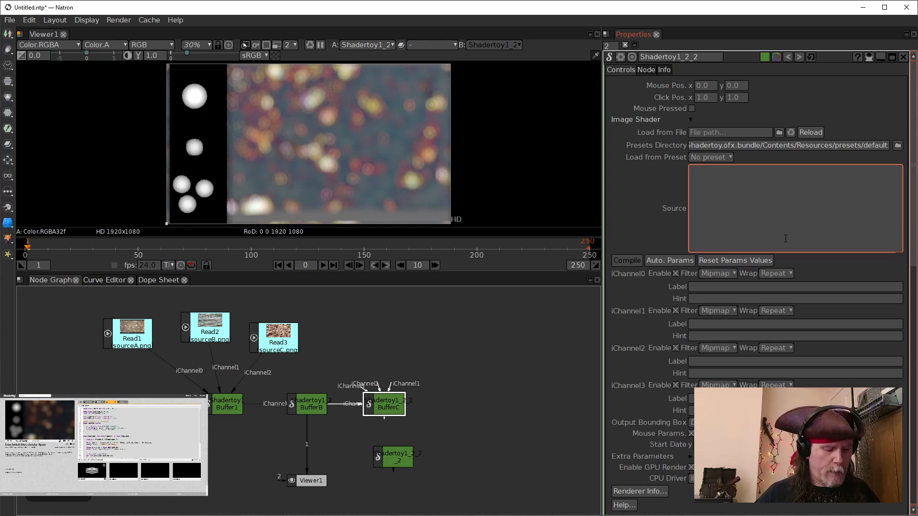
key(ctrl+v)
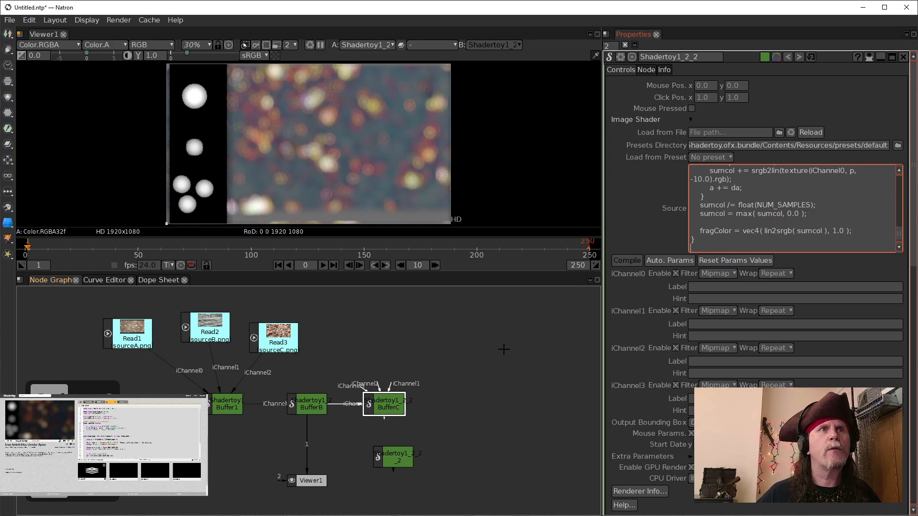
click(501, 356)
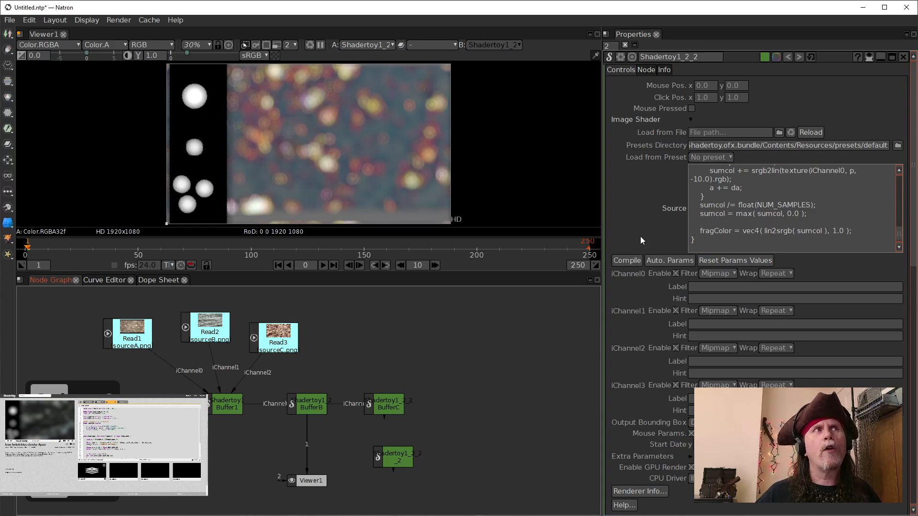
click(629, 261)
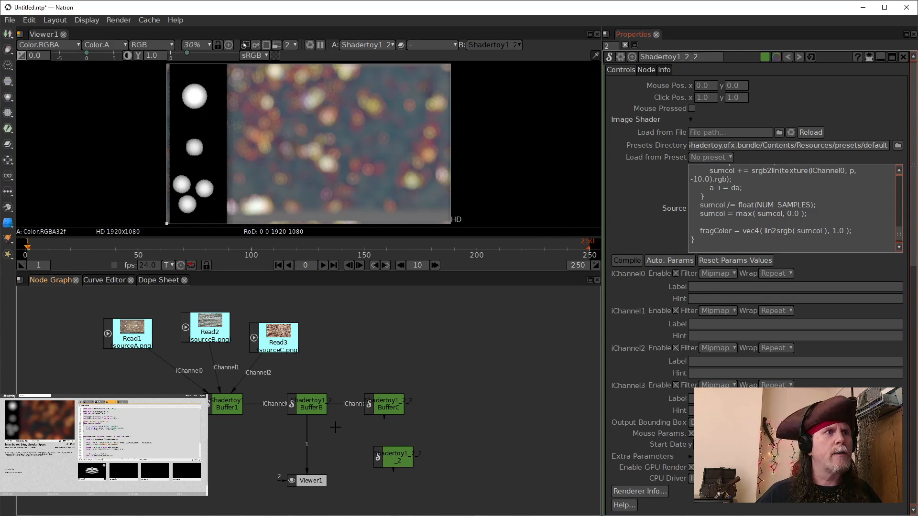
click(391, 405)
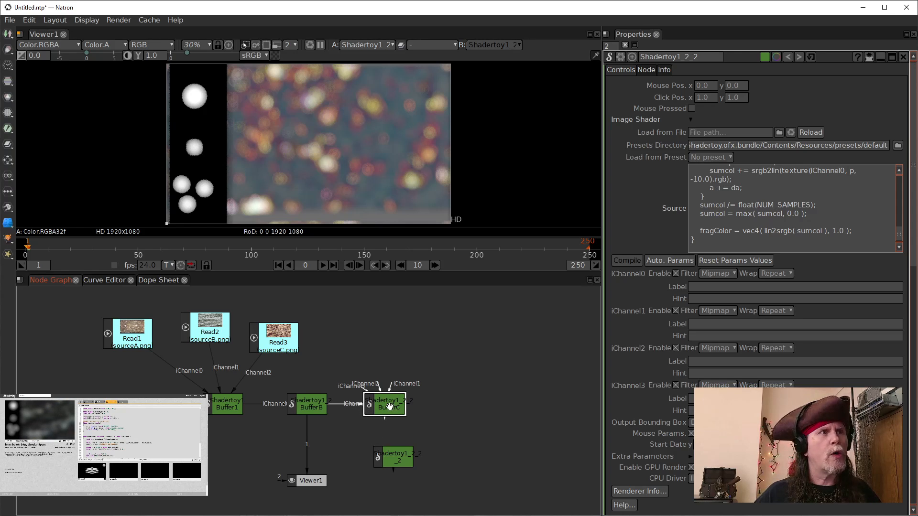
key(1)
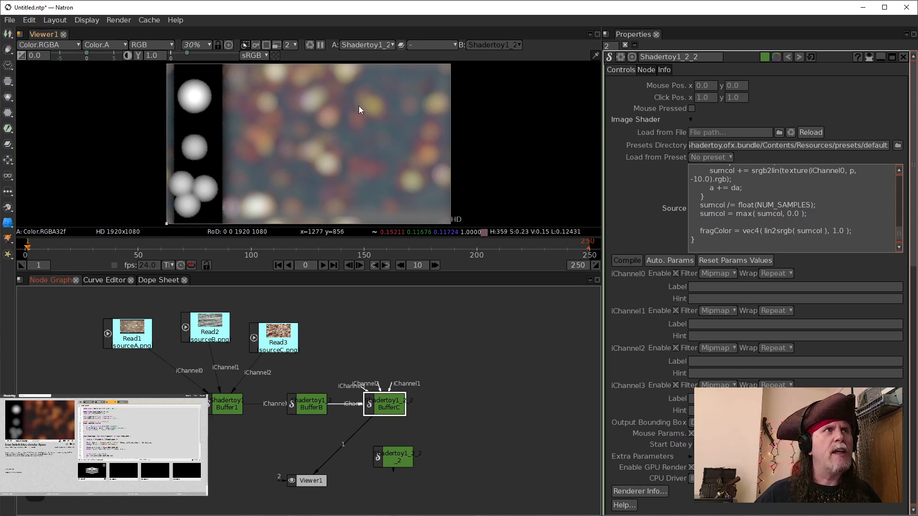
Step: Switch to the browser and open the Shadertoy page's Image tab to examine its shader code and channels
click(433, 515)
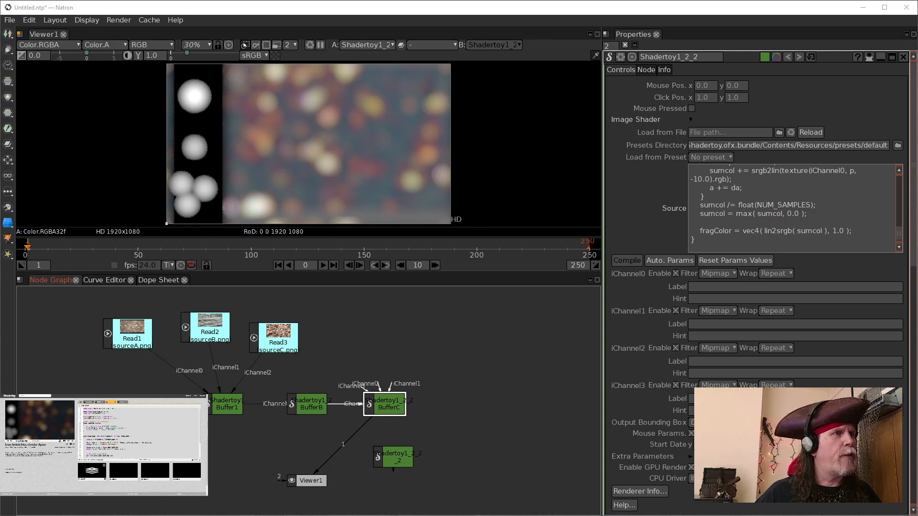
mouse_move(175, 515)
click(225, 495)
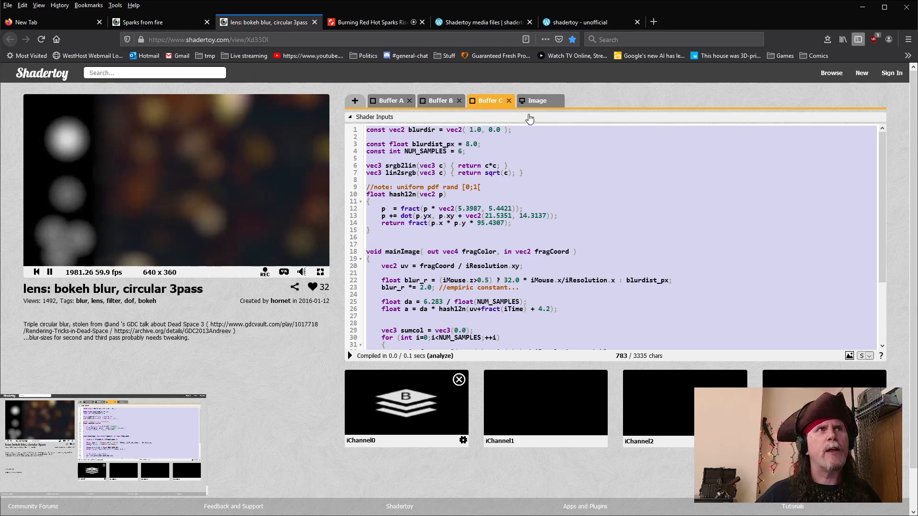
click(538, 101)
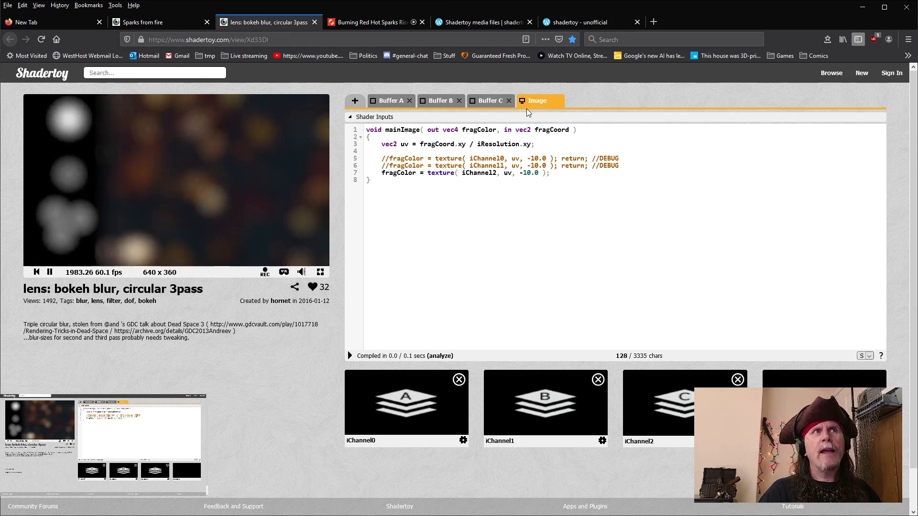
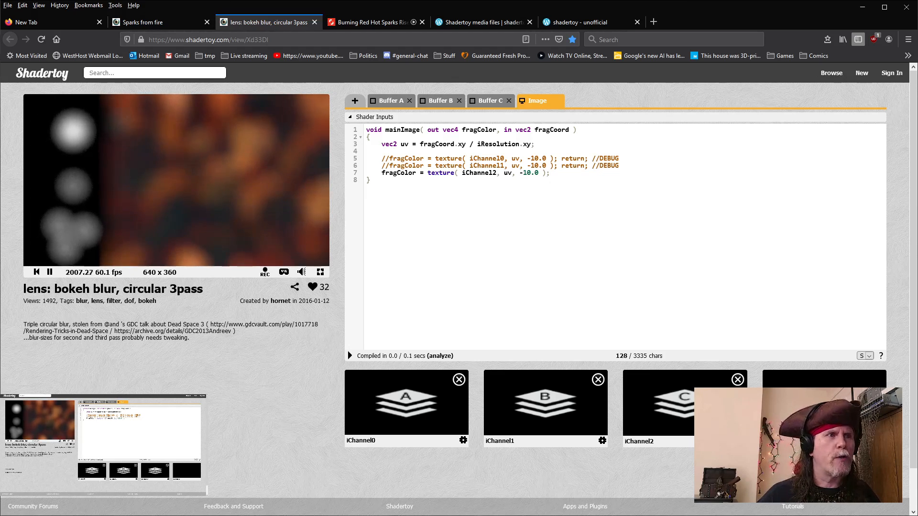
Step: Return to Natron, move the new Shadertoy node under the buffers and label it "Image"
click(486, 506)
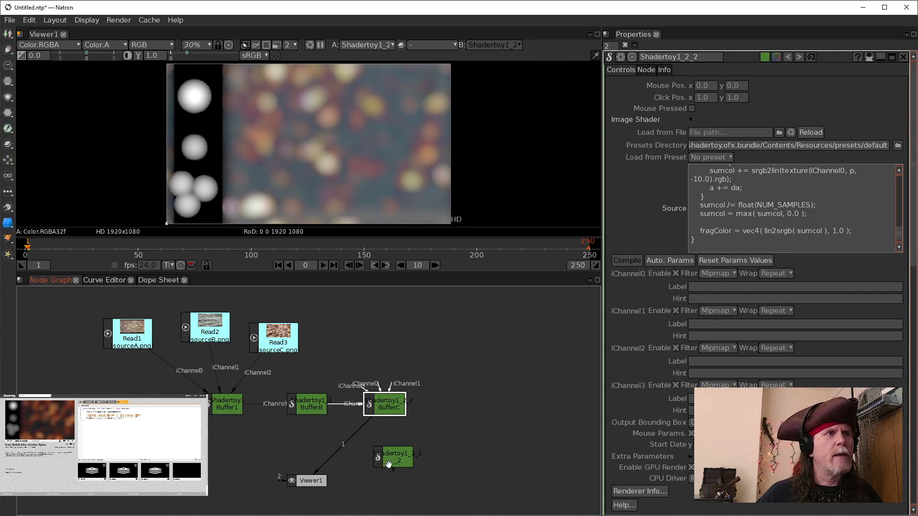
drag(388, 464, 300, 458)
double_click(300, 458)
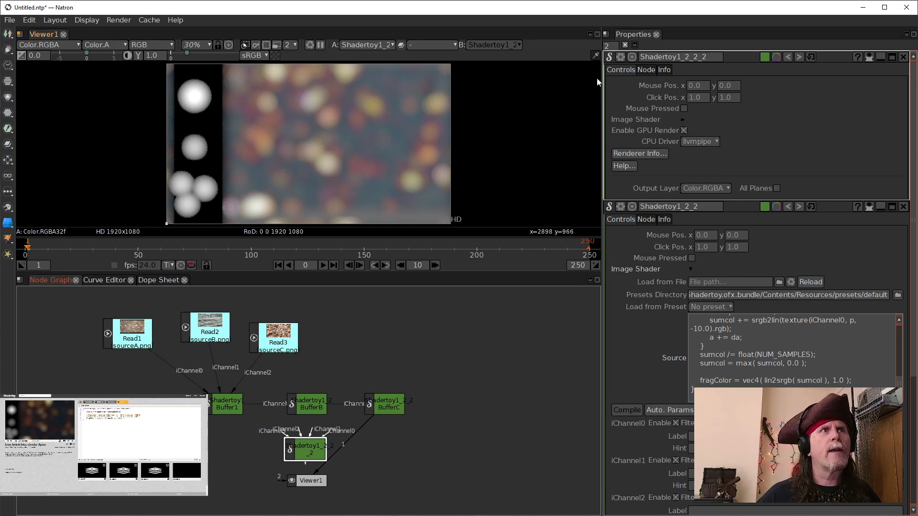
click(646, 70)
click(800, 113)
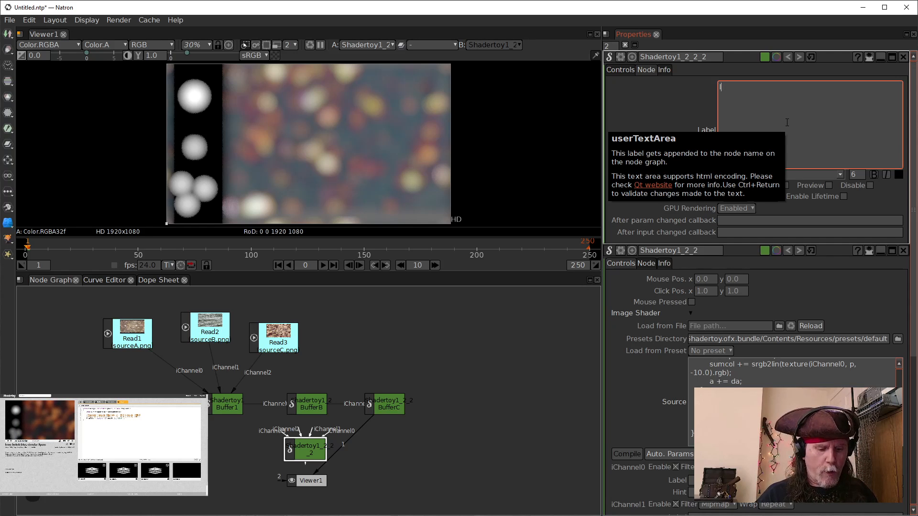
text(Image)
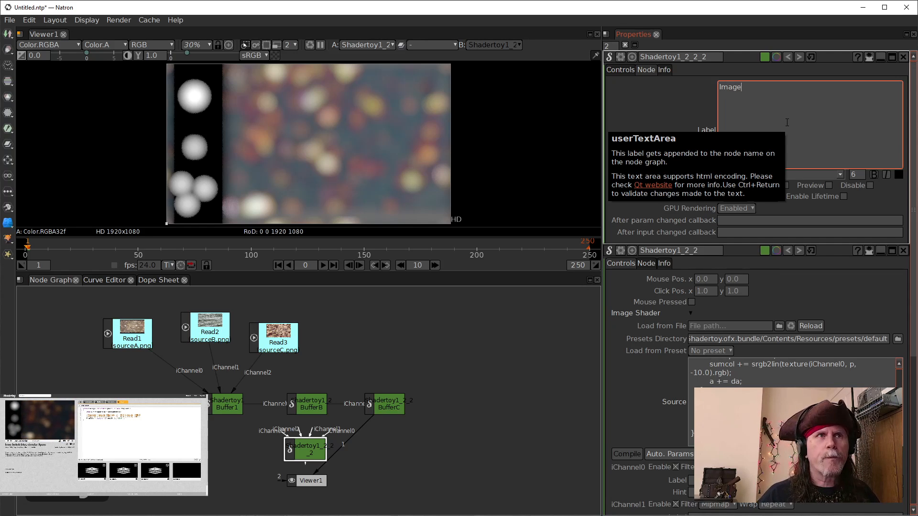
key(ctrl+Return)
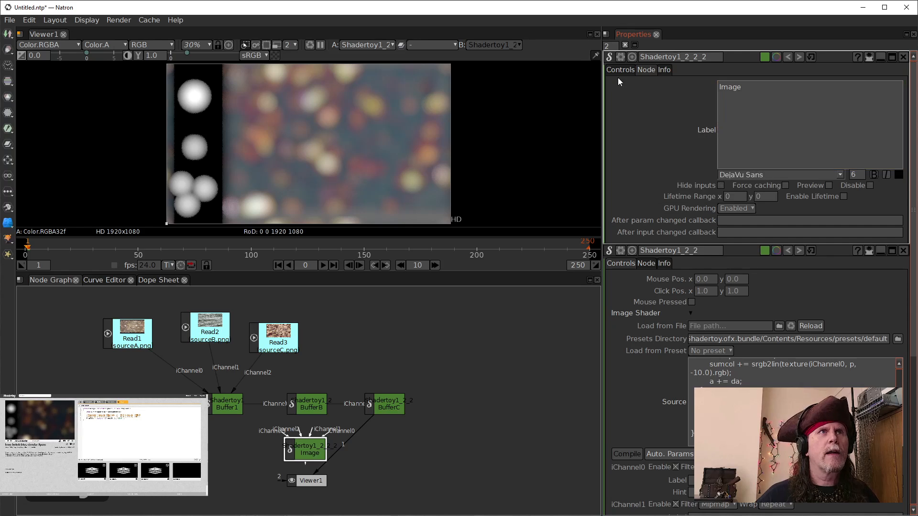
click(620, 71)
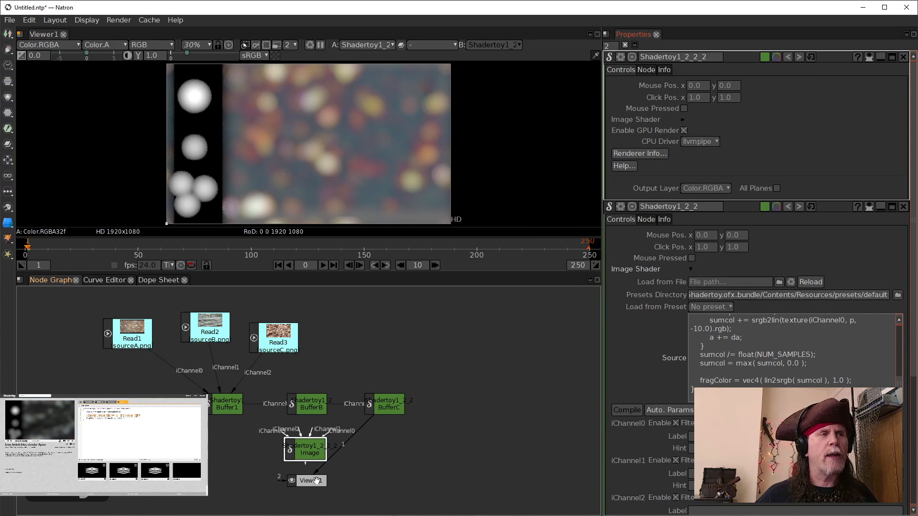
Step: Connect Buffer1, BufferB and BufferC to the Image node's iChannel0, iChannel1 and iChannel2, and view the Image node's output
drag(316, 481, 319, 492)
drag(374, 438, 373, 417)
drag(314, 432, 224, 383)
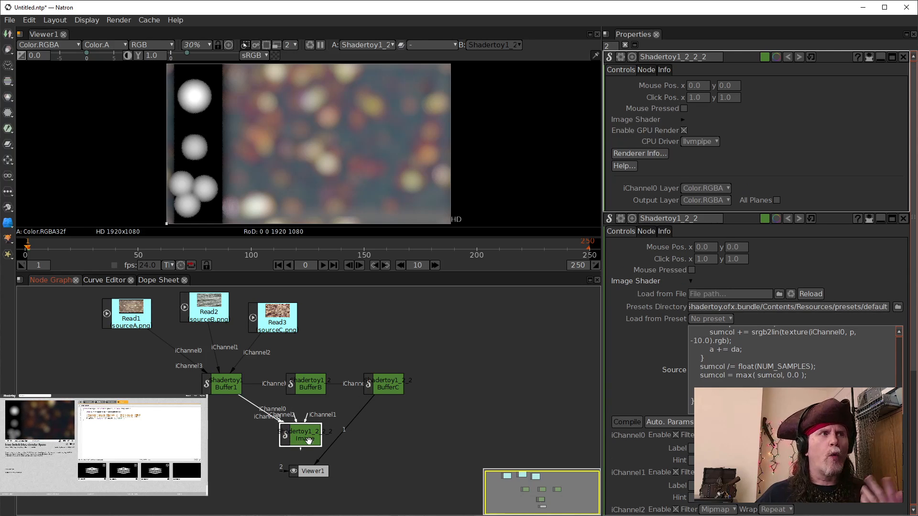
drag(335, 395, 317, 385)
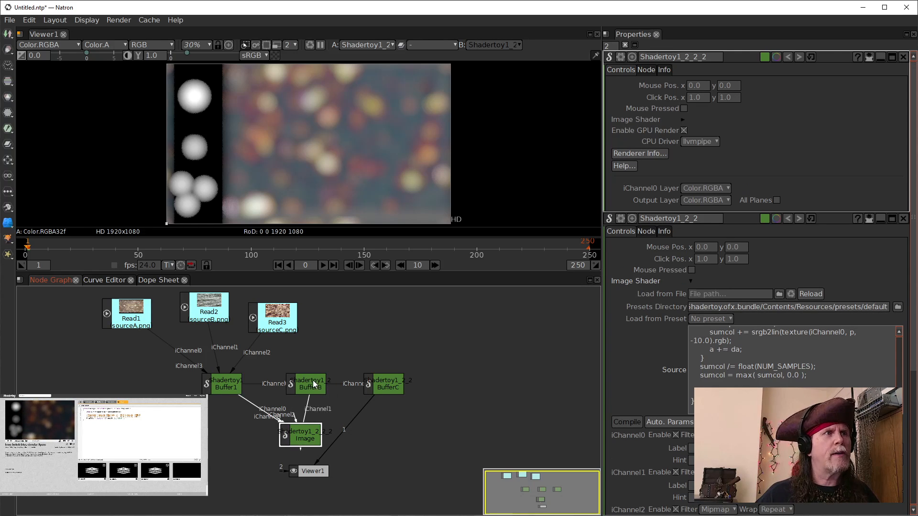
drag(296, 420, 379, 386)
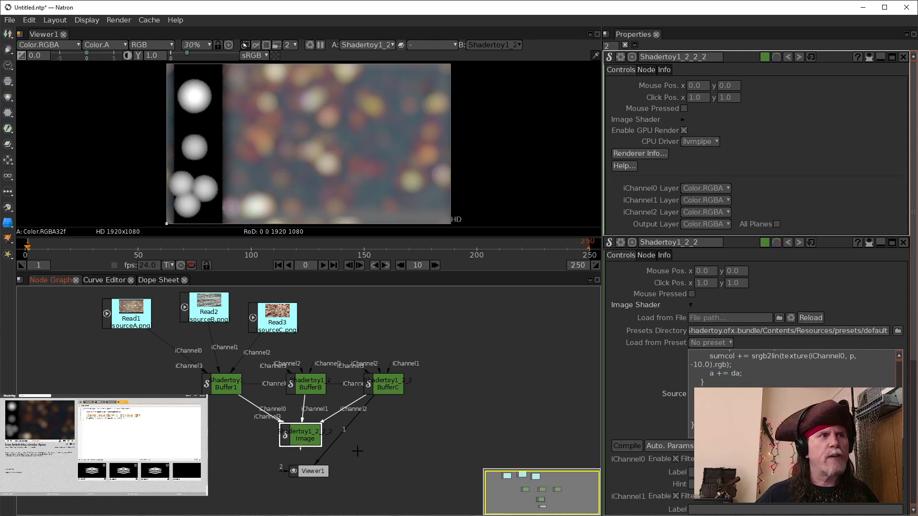
drag(334, 440, 305, 439)
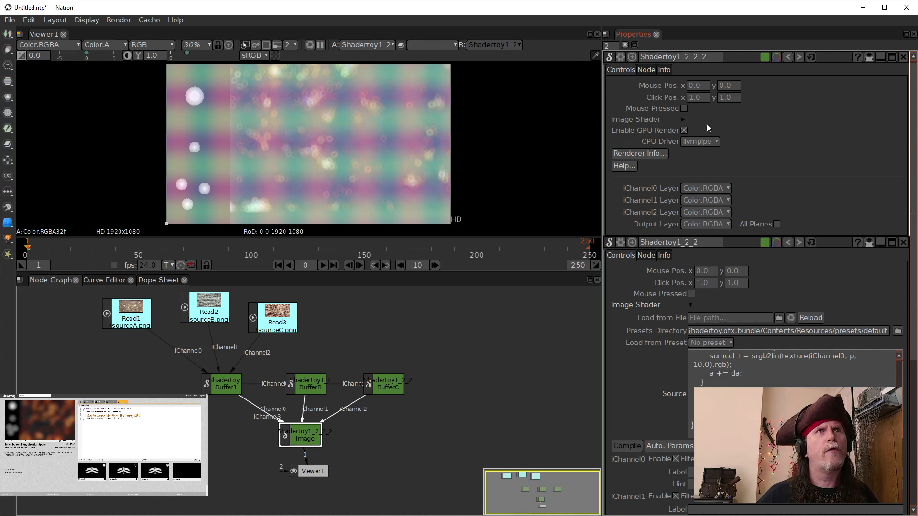
Step: Empty the Image node's shader source, then switch to the browser and copy the Shadertoy Image tab's entire code
click(683, 121)
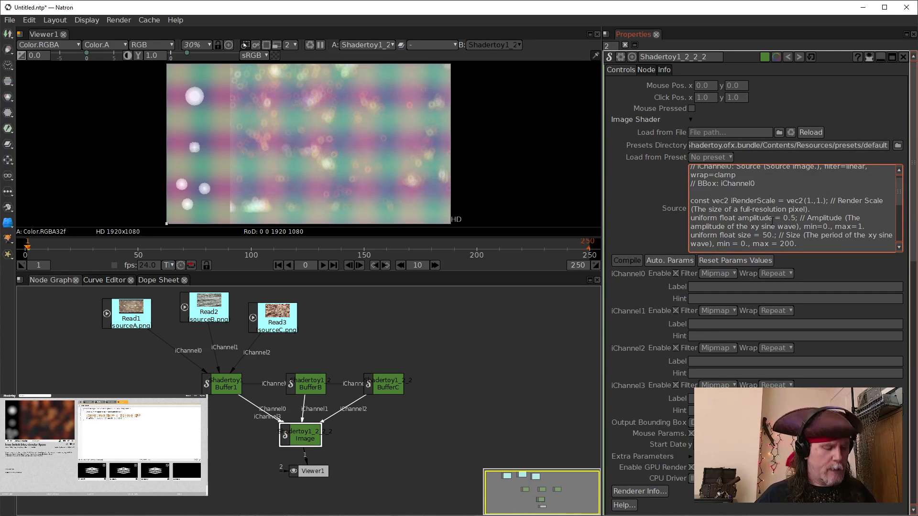
key(ctrl+a)
key(BackSpace)
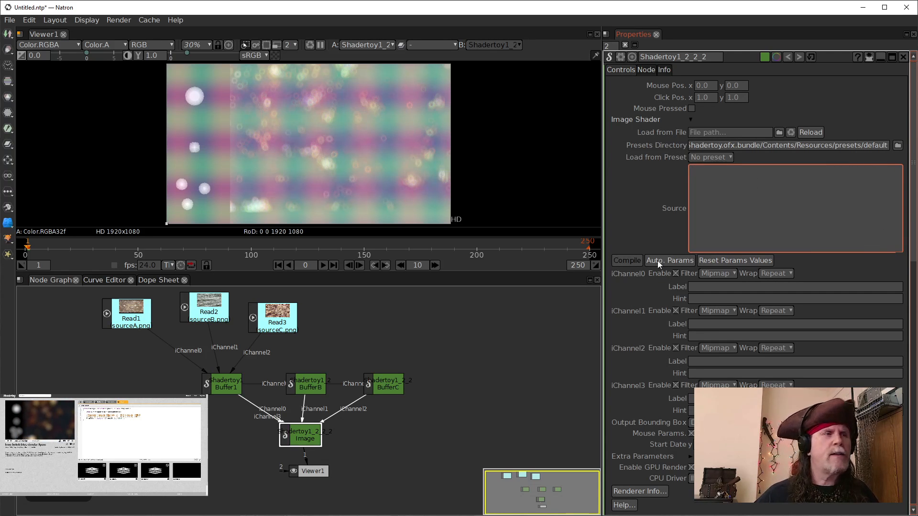
click(175, 515)
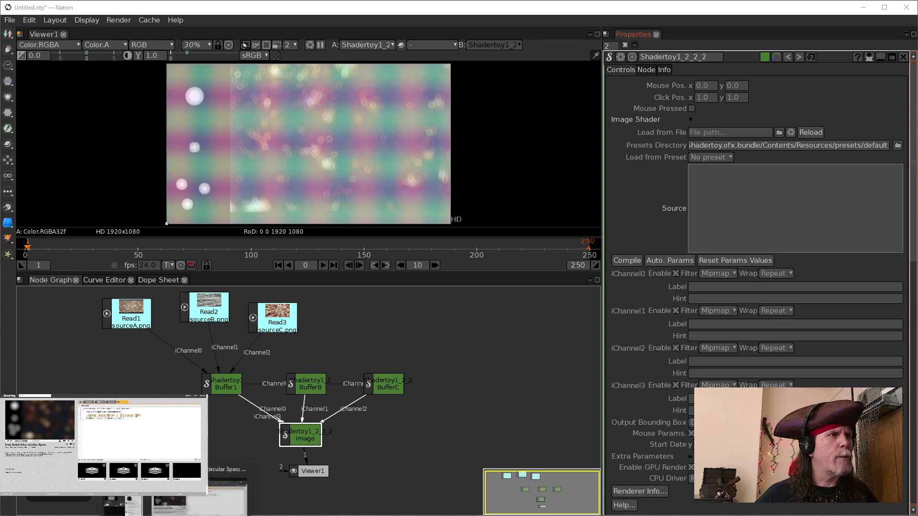
click(220, 508)
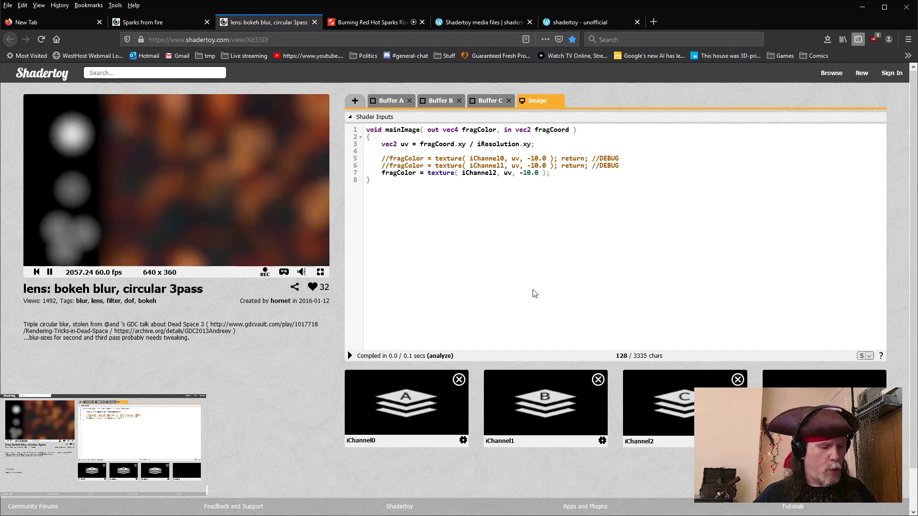
click(517, 270)
key(ctrl+a)
key(ctrl+c)
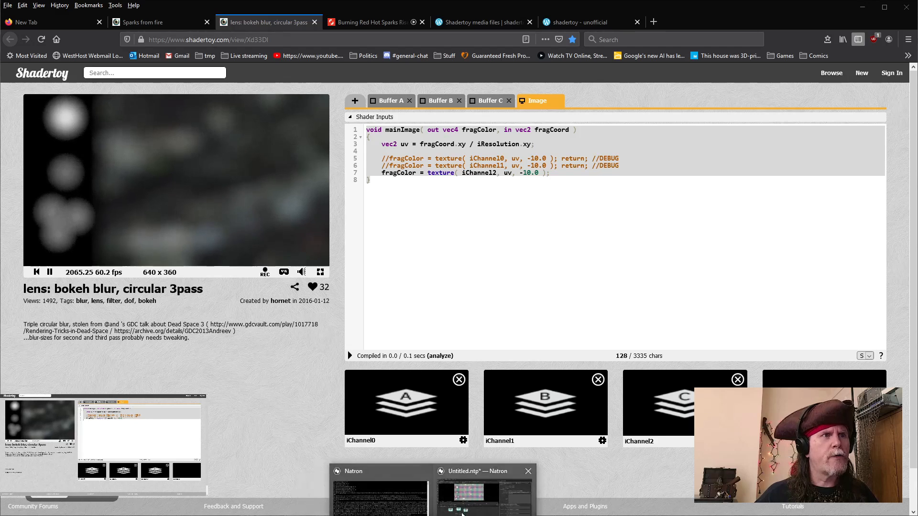
Step: Return to Natron, paste the copied code into the Image node's source and compile it
click(474, 497)
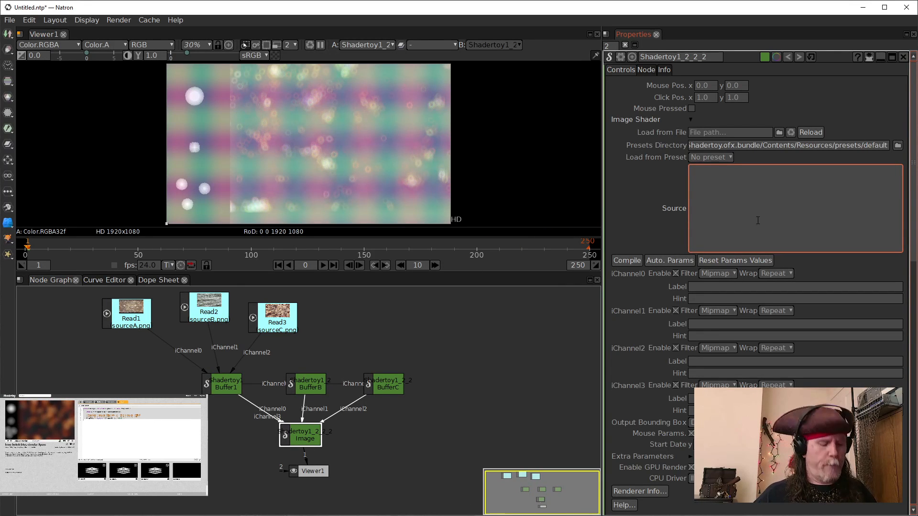
key(ctrl+v)
click(348, 463)
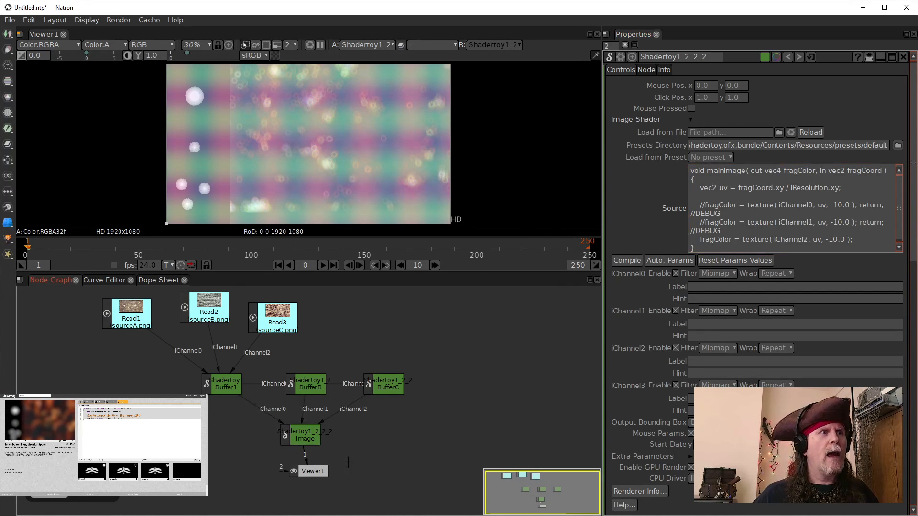
click(627, 261)
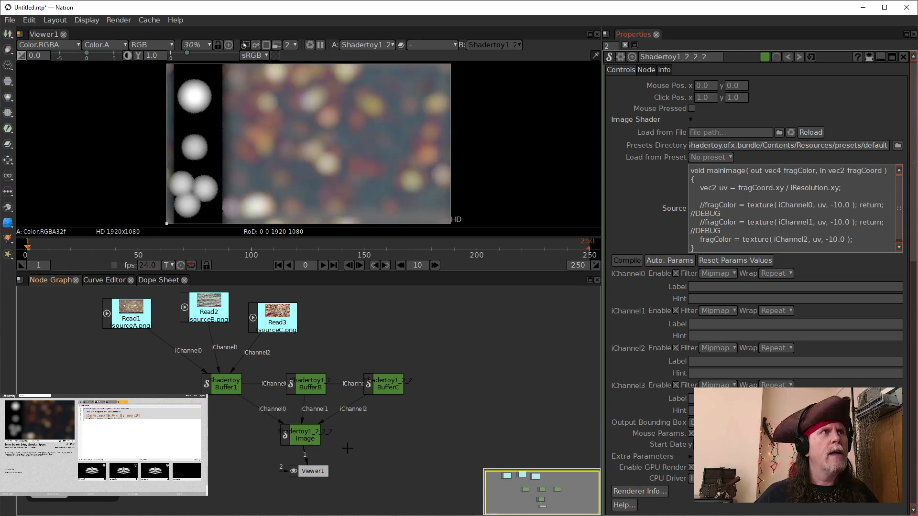
Step: Insert an OCIOColorSpace node between the Image node and the viewer, with its input colorspace set to sRGB
drag(306, 473, 287, 484)
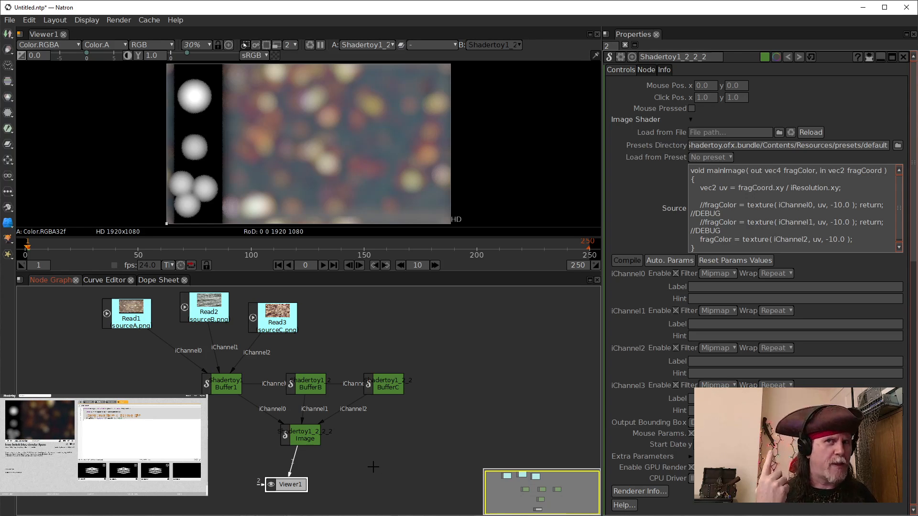
drag(284, 485, 298, 491)
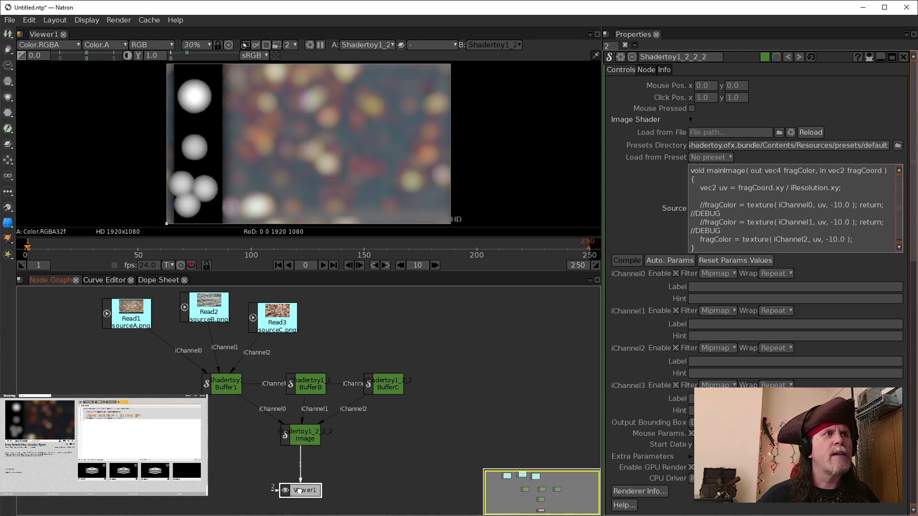
click(302, 441)
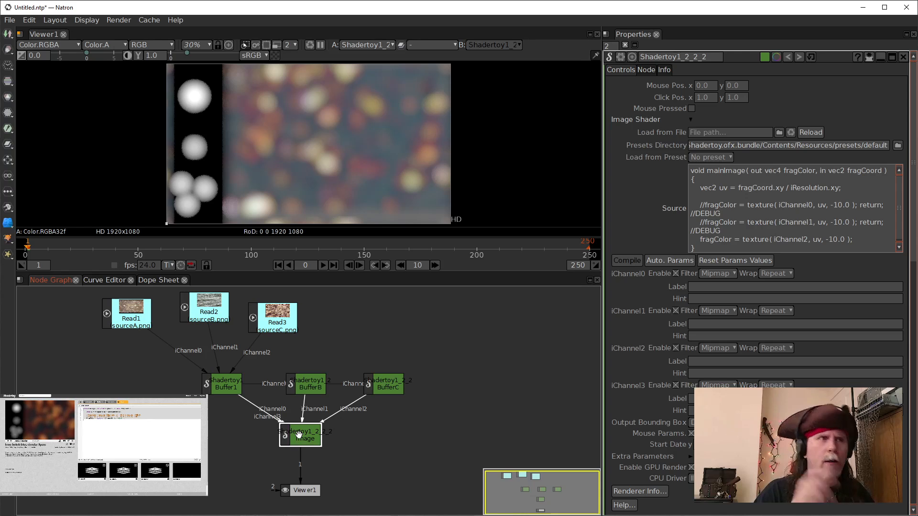
key(Tab)
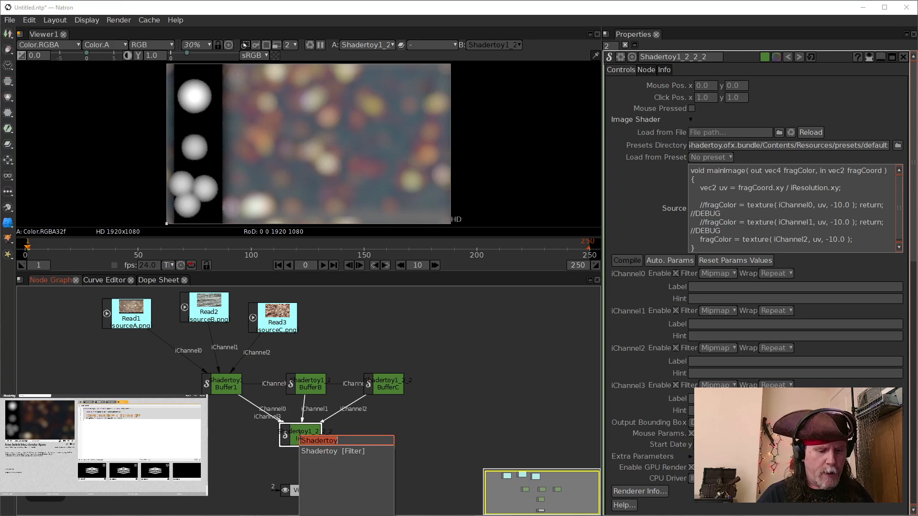
text(ocio)
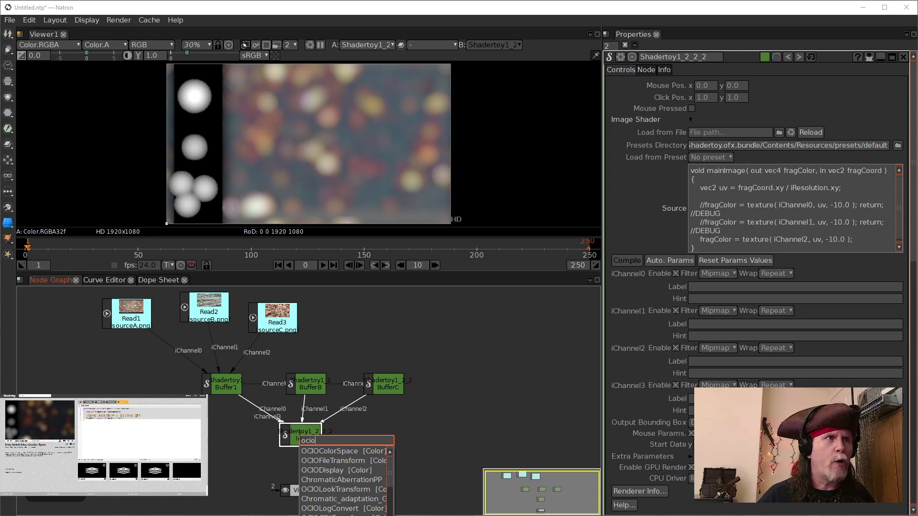
click(308, 454)
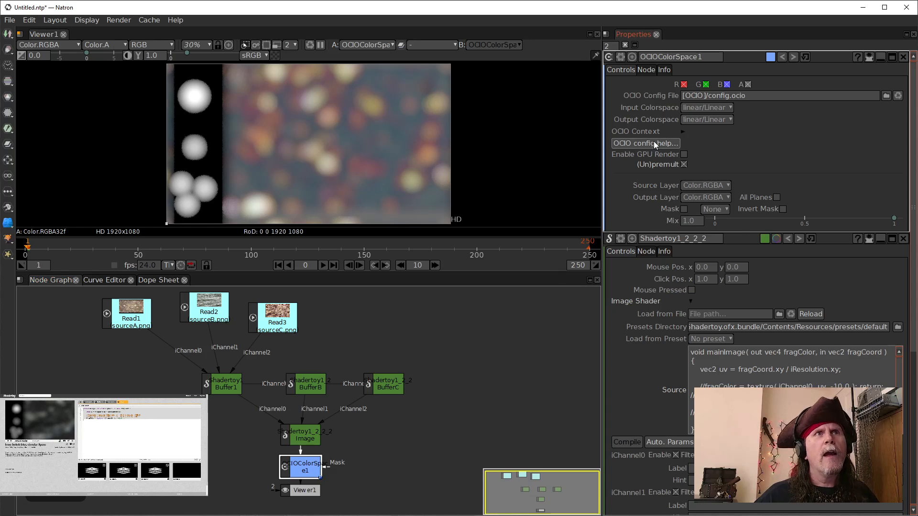
click(730, 109)
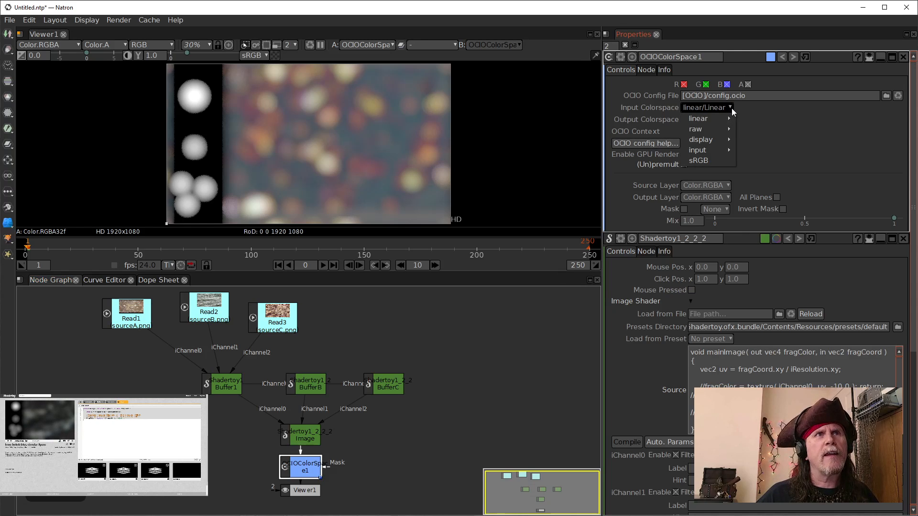
click(709, 162)
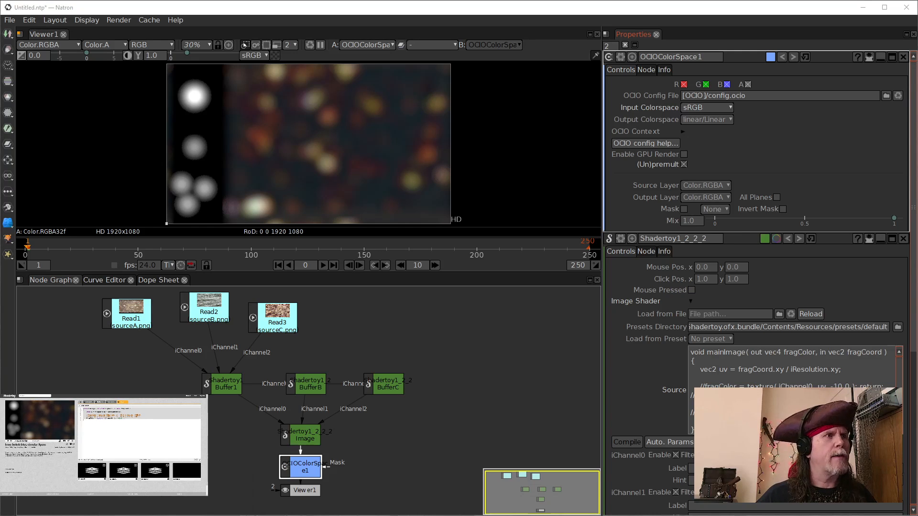
Step: Switch to the browser and restart the Shadertoy preview to compare it with Natron's result
click(177, 513)
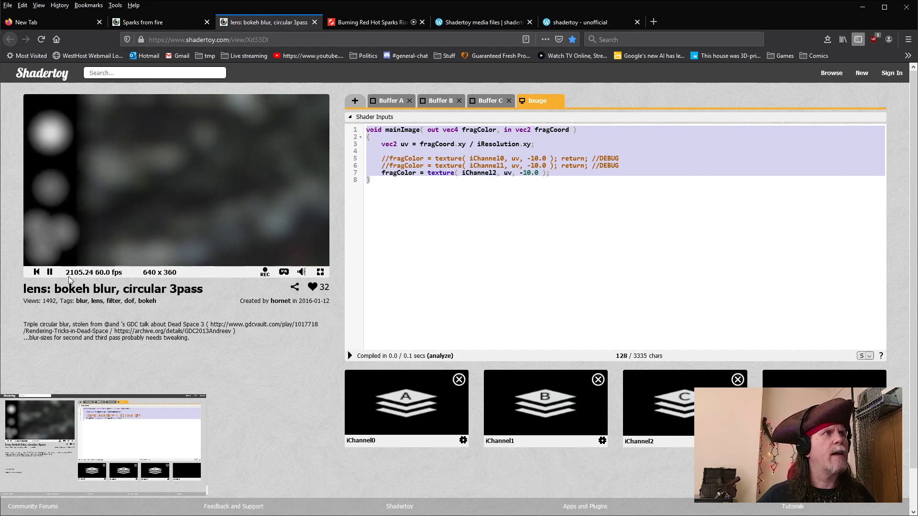
click(36, 272)
click(50, 273)
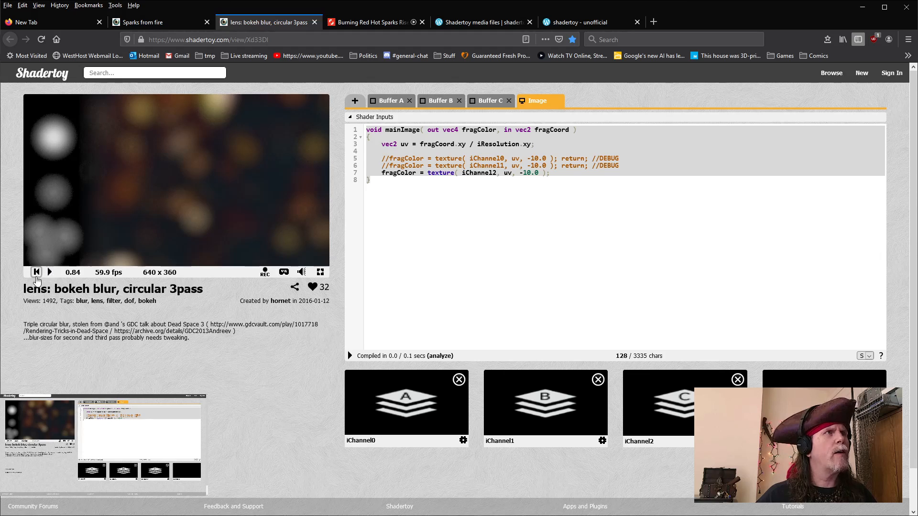
click(37, 272)
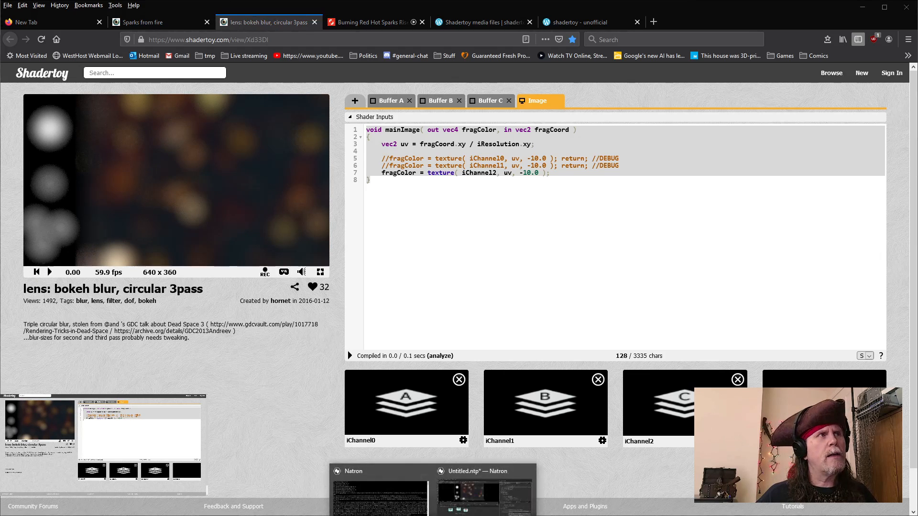
click(492, 502)
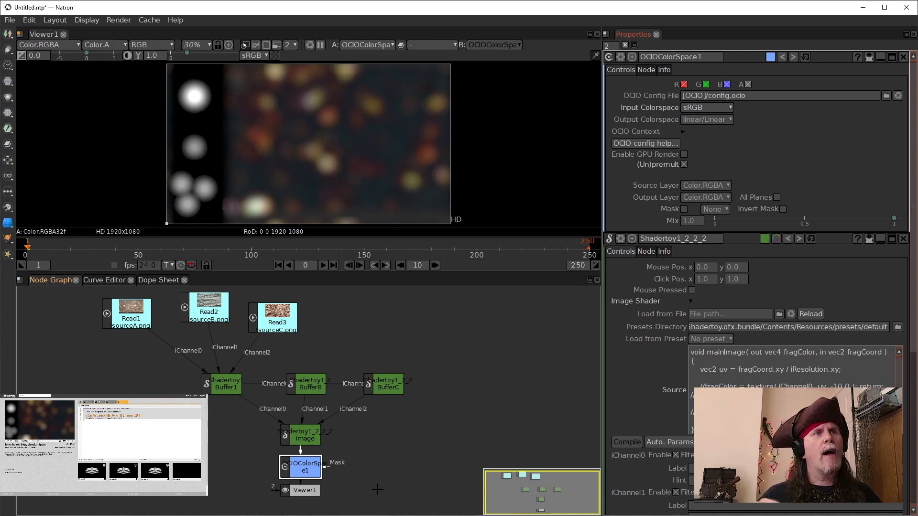
Step: Open Read1's properties to examine its file and output colorspace settings, then close the OCIOColorSpace panel
double_click(141, 316)
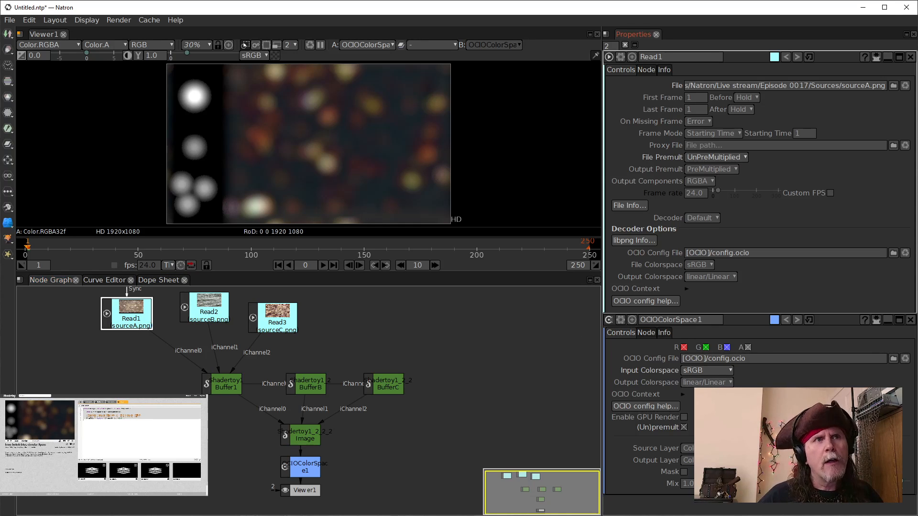
click(728, 382)
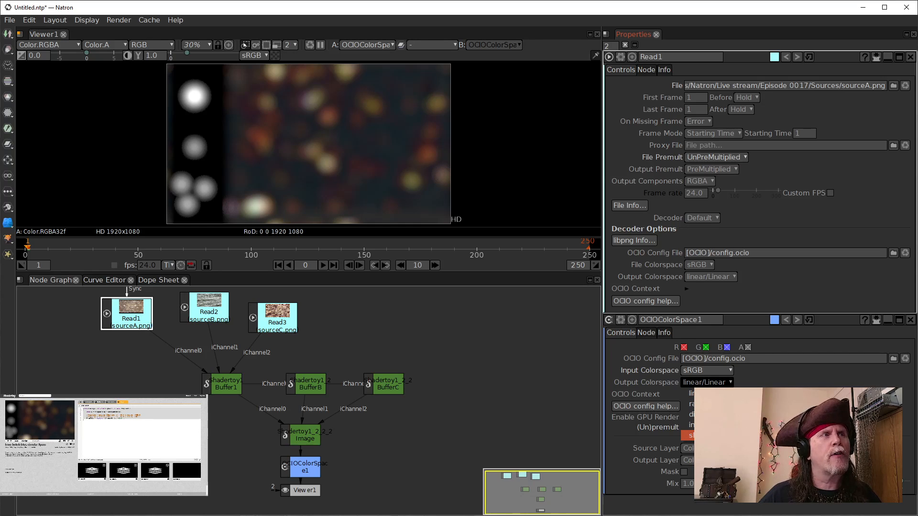
click(605, 383)
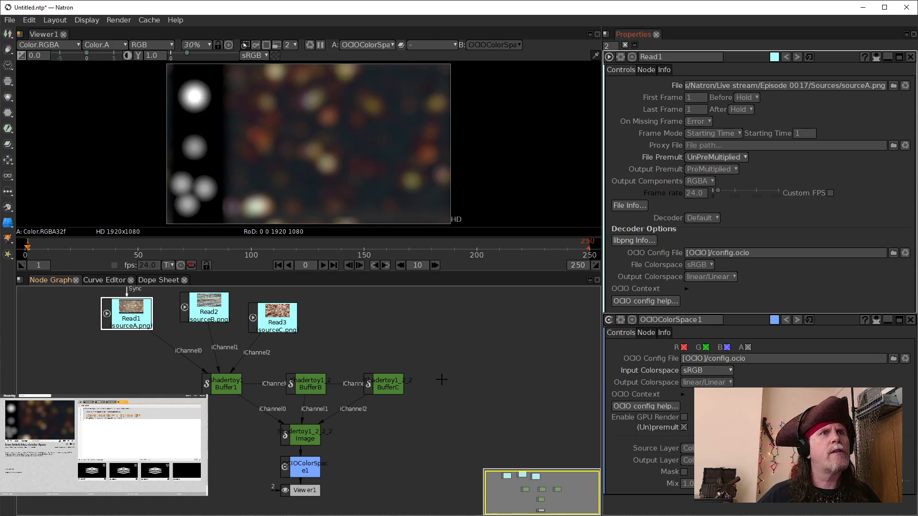
click(474, 376)
click(120, 311)
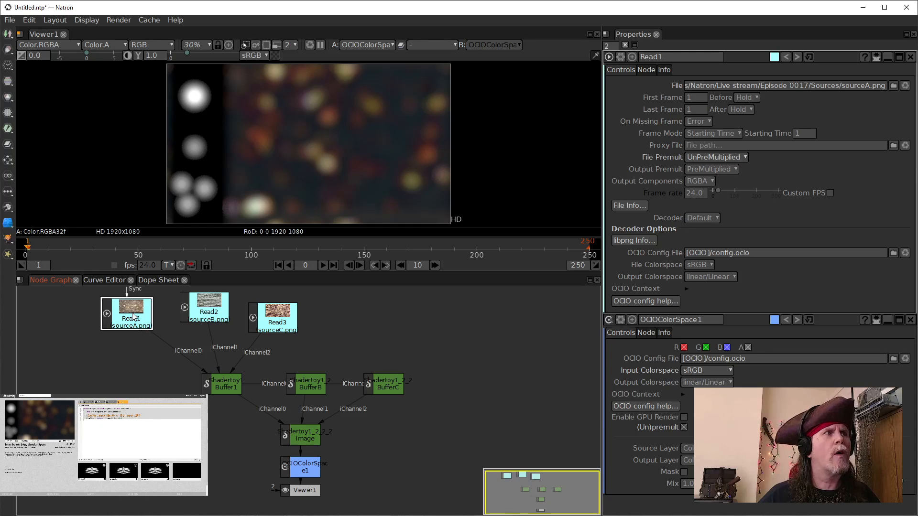
click(910, 320)
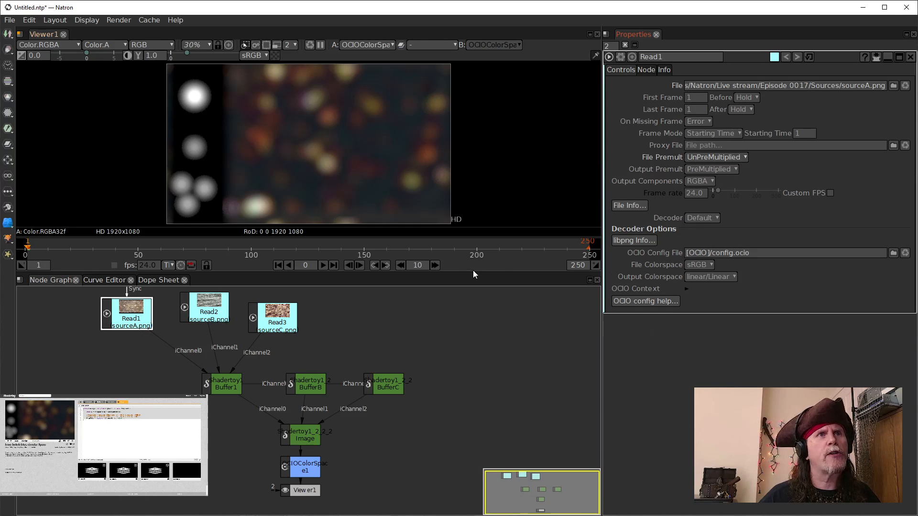
Step: Set the output colorspace of Read1 and Read2 to sRGB
click(120, 313)
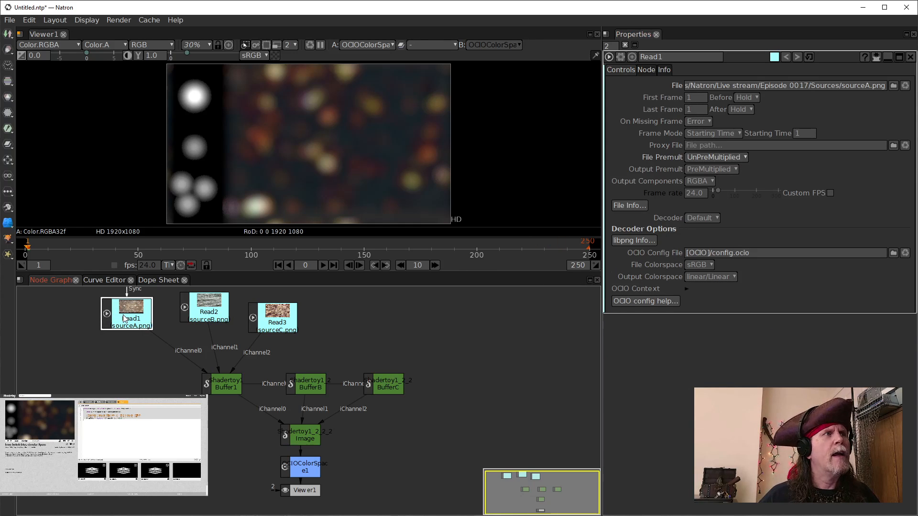
click(661, 322)
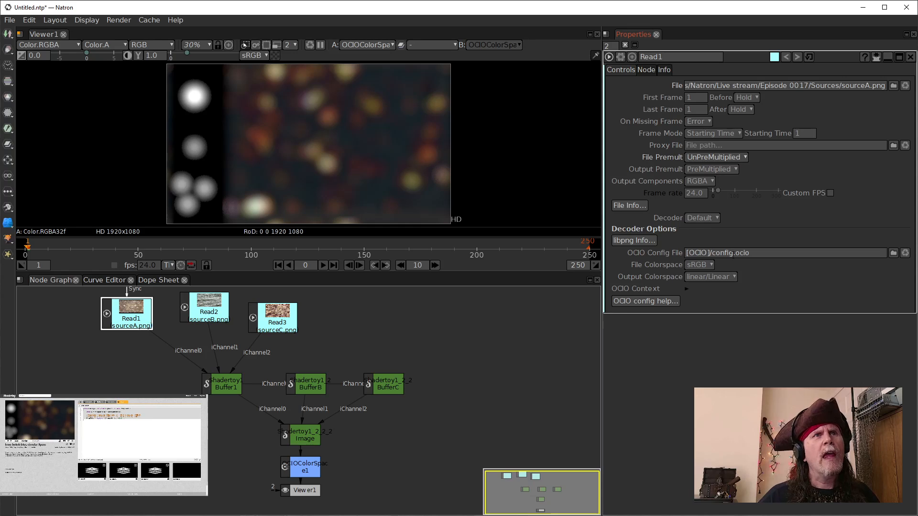
click(713, 278)
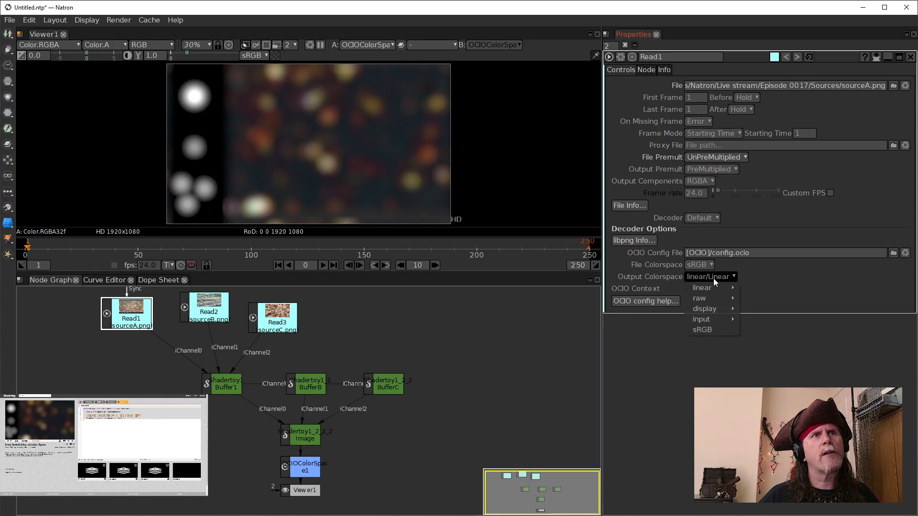
click(702, 330)
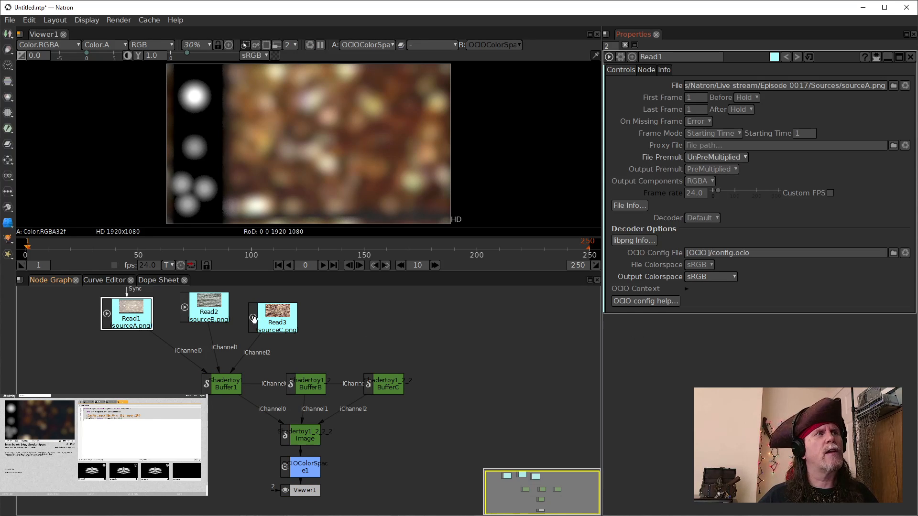
click(209, 308)
double_click(209, 309)
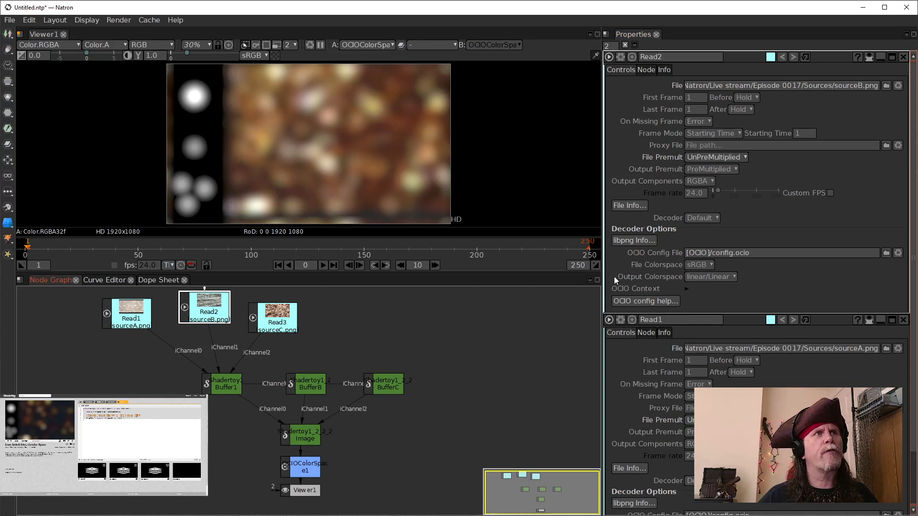
click(717, 276)
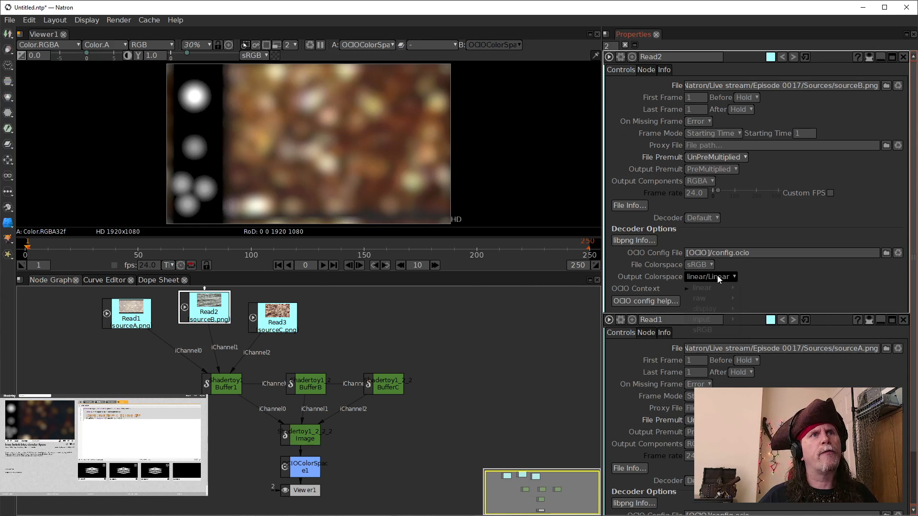
click(713, 329)
double_click(272, 307)
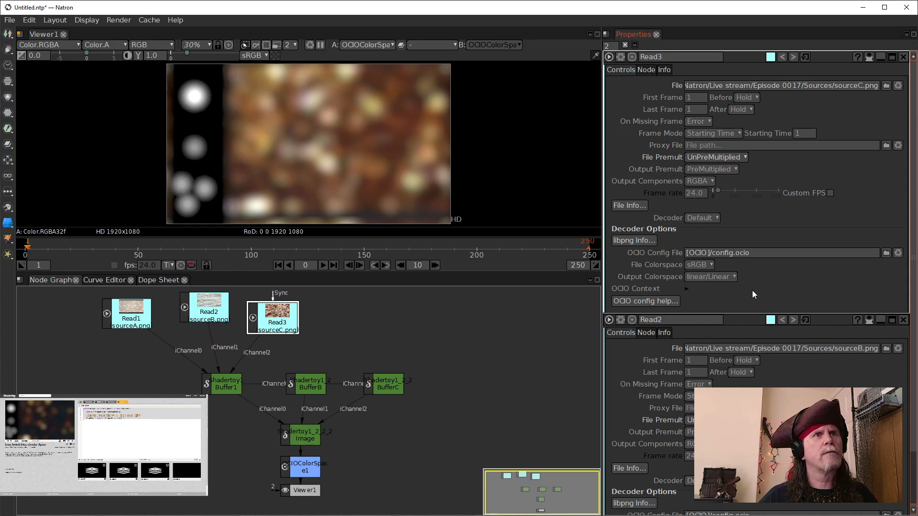
click(722, 277)
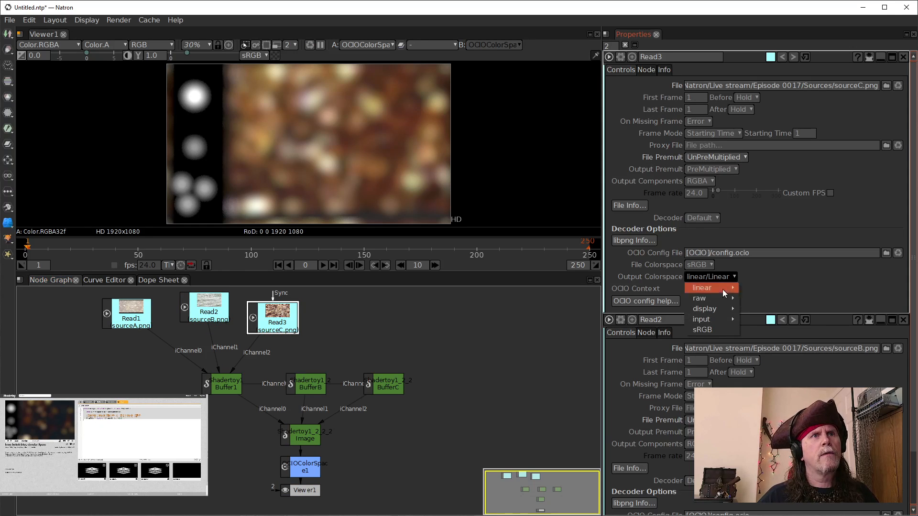
click(521, 334)
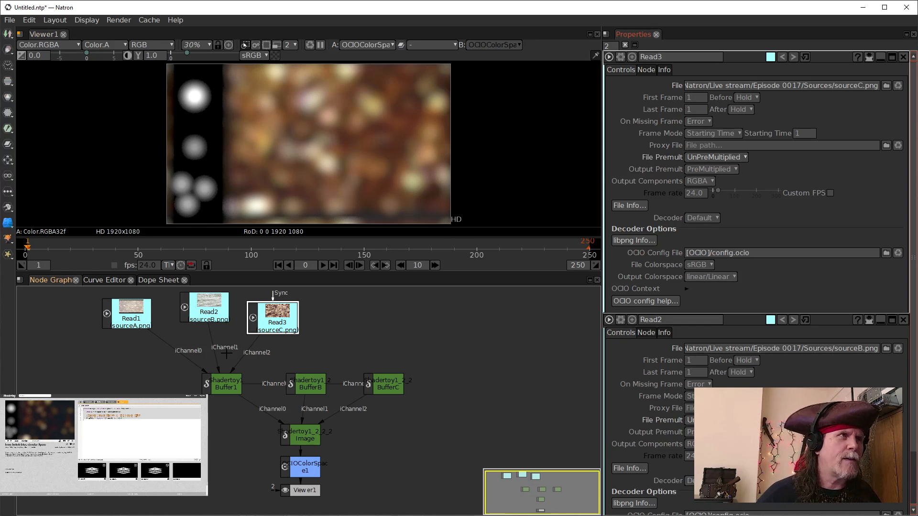
Step: Set the output colorspace of Read2 and Read1 back to Linear
click(207, 310)
click(714, 276)
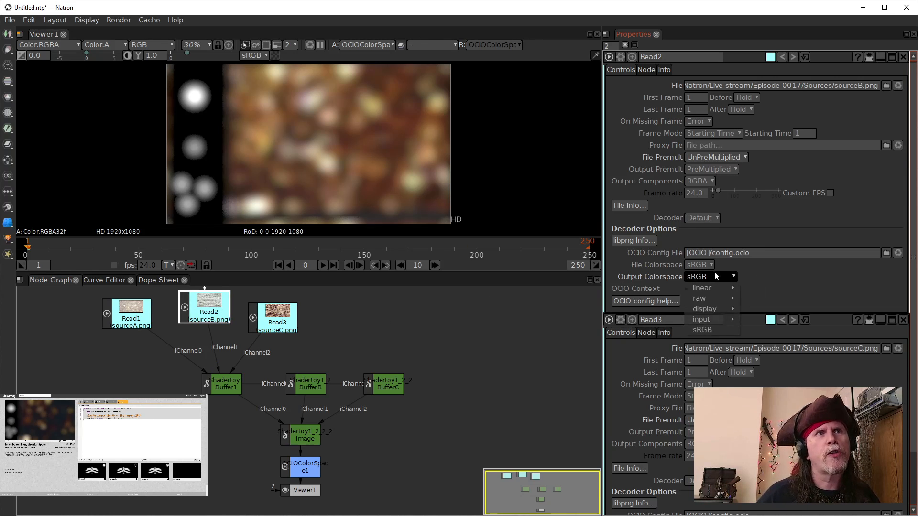
mouse_move(712, 288)
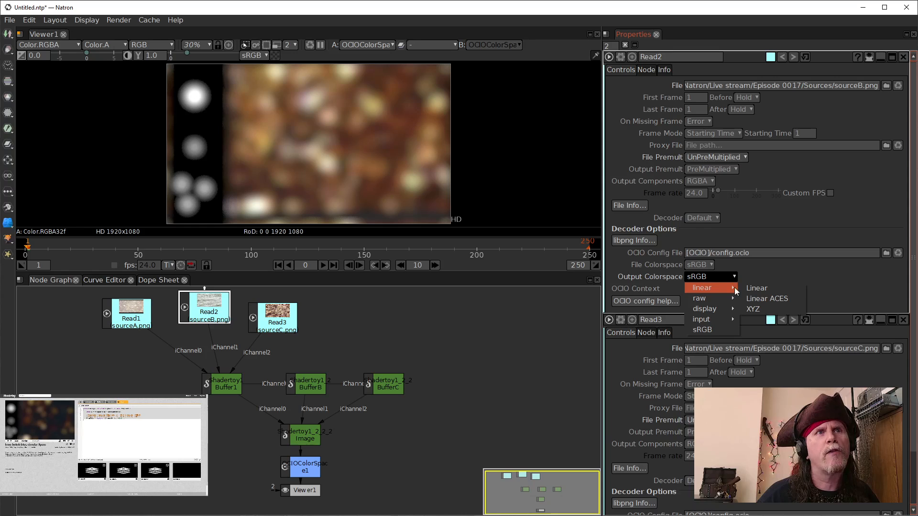
click(757, 288)
click(142, 316)
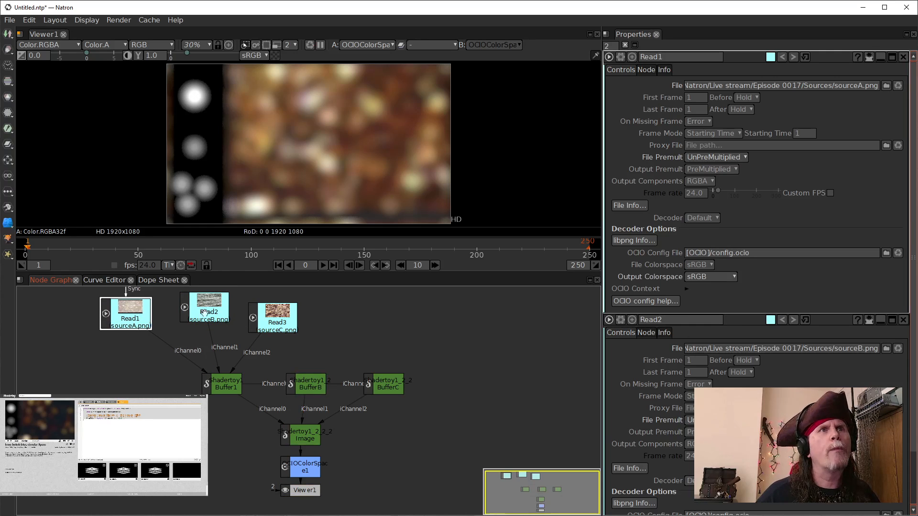
click(719, 277)
mouse_move(717, 291)
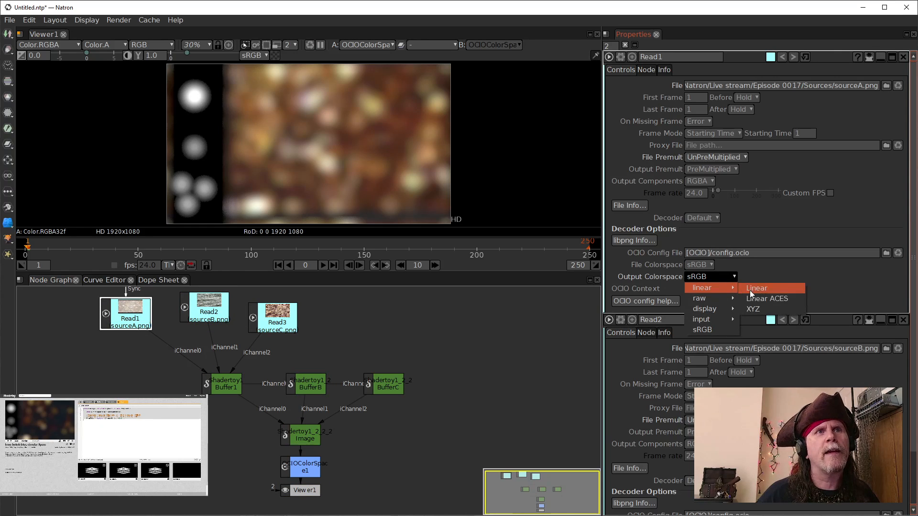
click(758, 288)
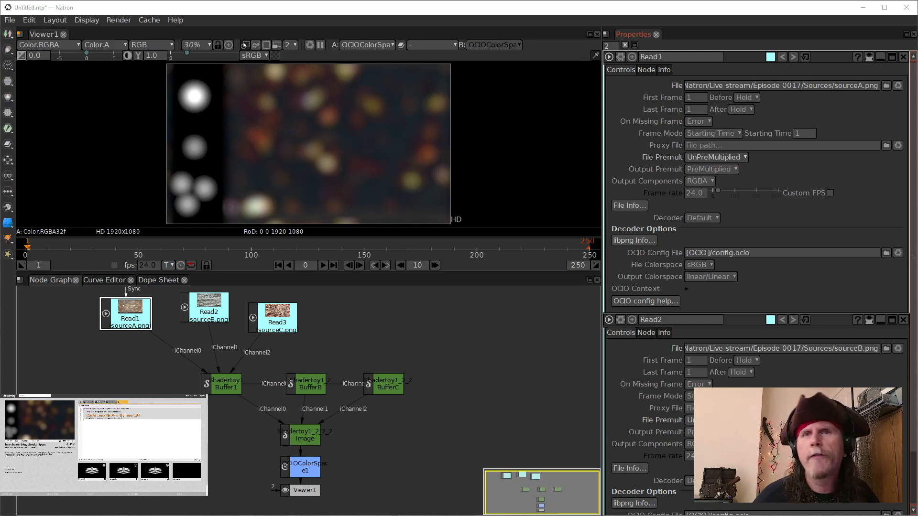
Step: Import the real photo sources SourceA.jpg, SourceB1.jpg and SourceC1.jpg as Read nodes and place them in the graph
drag(688, 449, 108, 373)
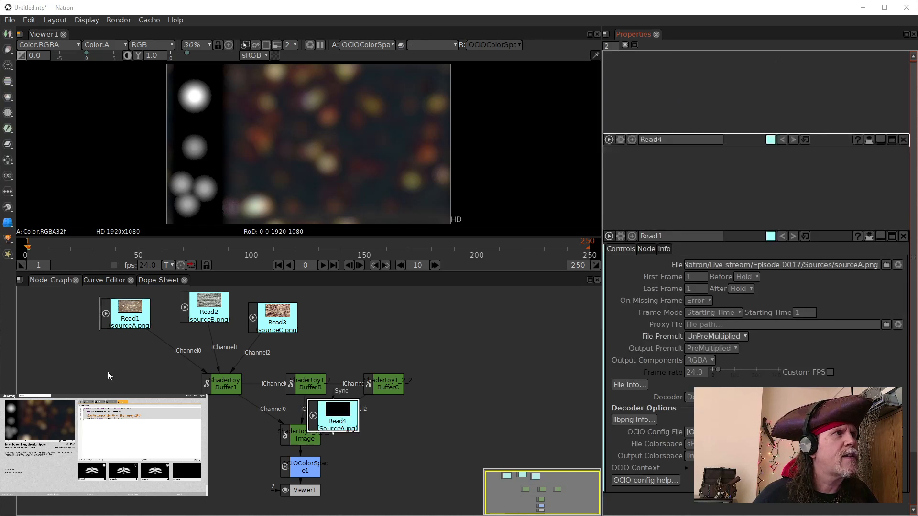
drag(326, 427, 93, 383)
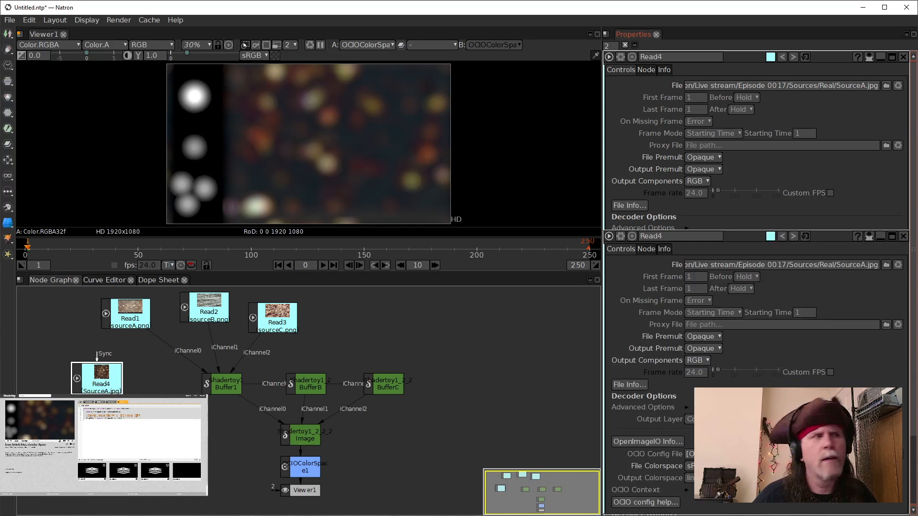
drag(319, 424, 138, 418)
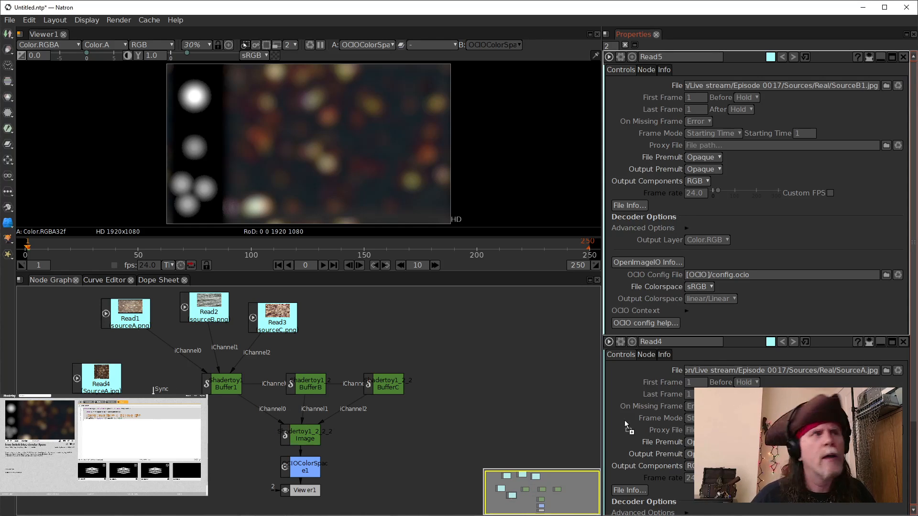
drag(496, 319, 477, 334)
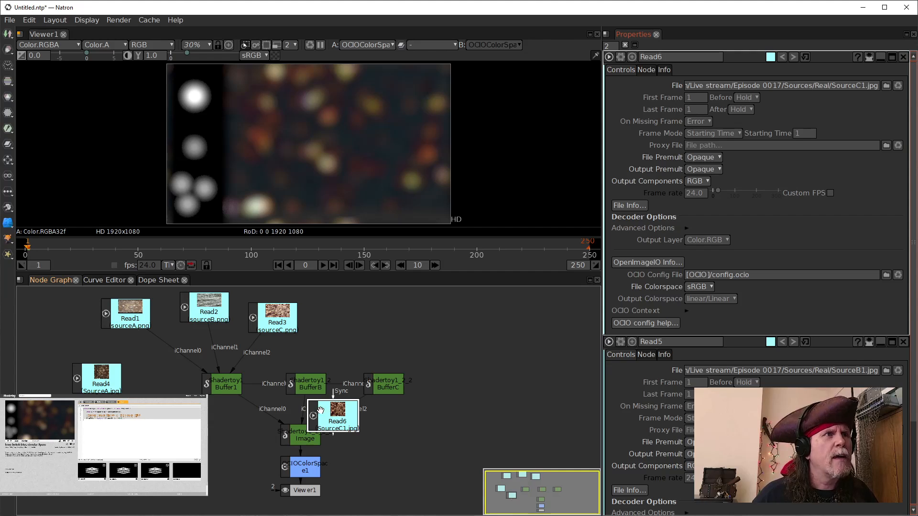
drag(357, 416, 437, 312)
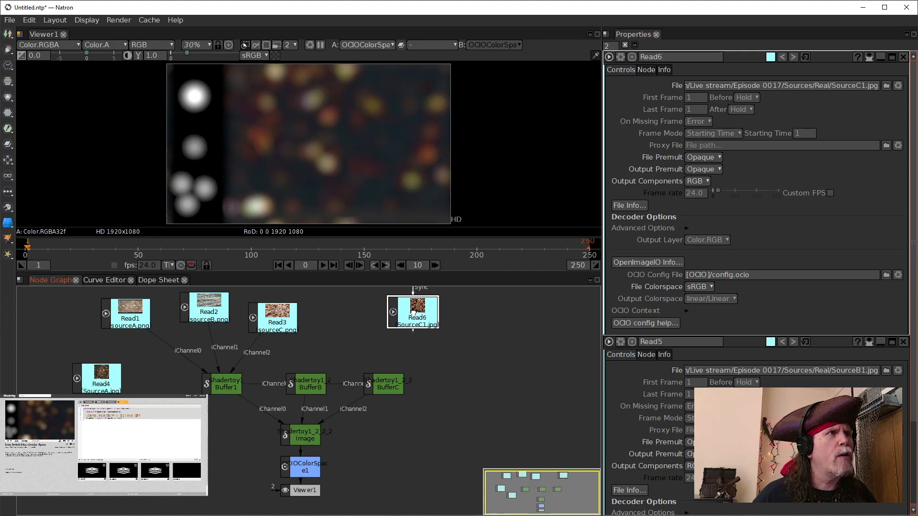
Step: Compare the new Read4 image with Read1 in the viewer
click(106, 378)
drag(106, 378, 105, 378)
key(1)
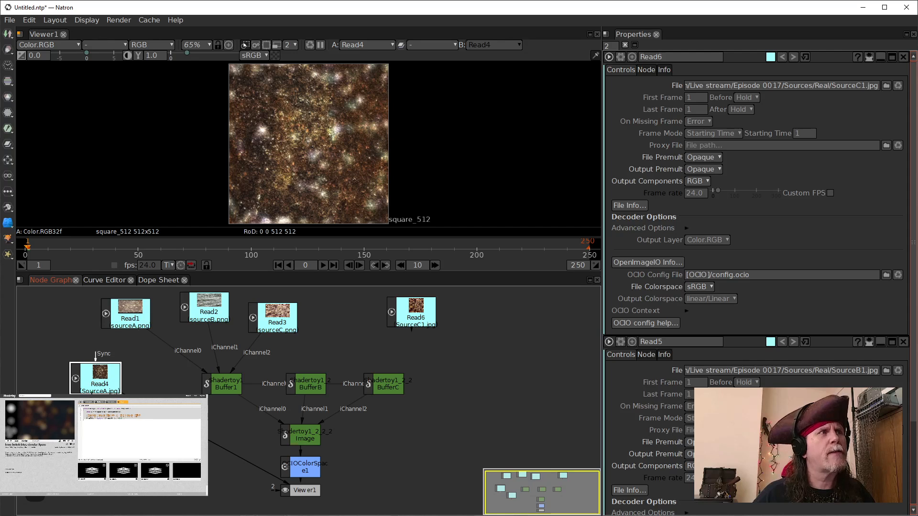
drag(90, 386, 80, 366)
click(124, 320)
key(1)
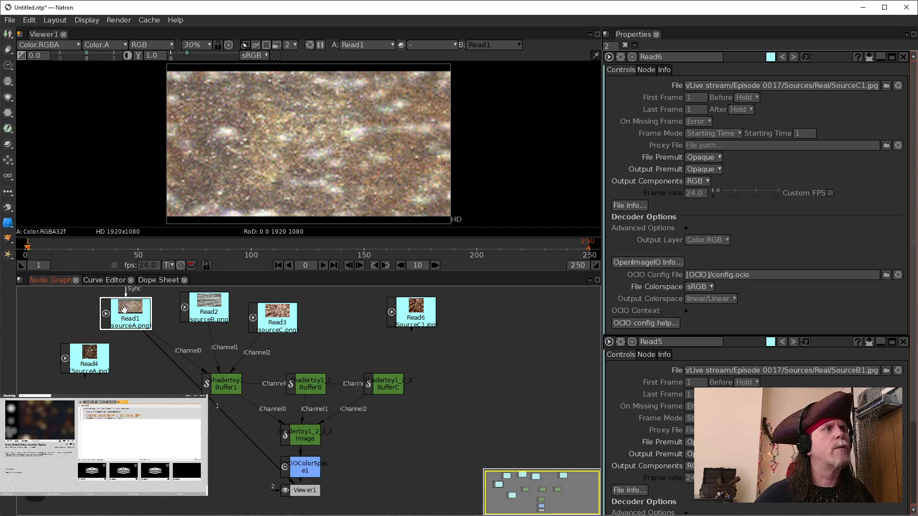
click(105, 356)
key(1)
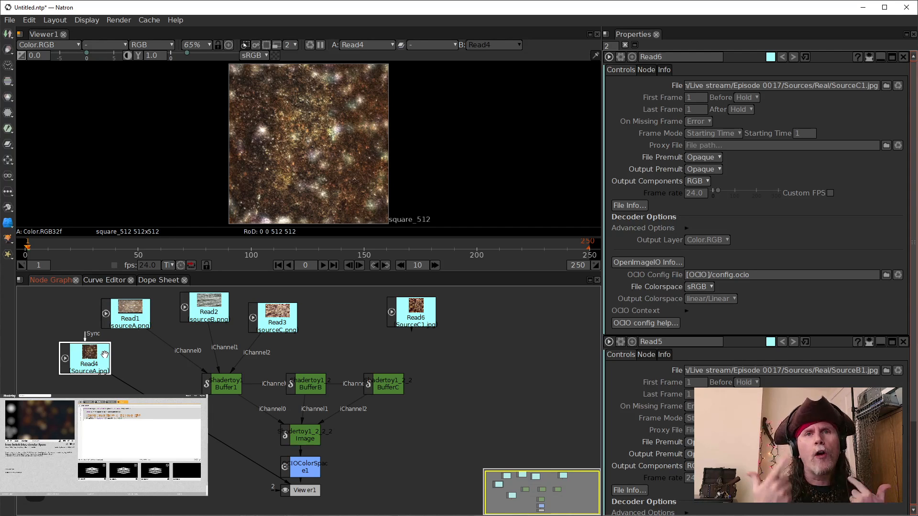
Step: Connect Buffer1's iChannel0, iChannel1 and iChannel2 to Read4, Read5 and Read6, rearranging the source nodes
mouse_move(173, 352)
mouse_down()
mouse_move(98, 363)
mouse_move(178, 339)
mouse_move(169, 341)
mouse_up()
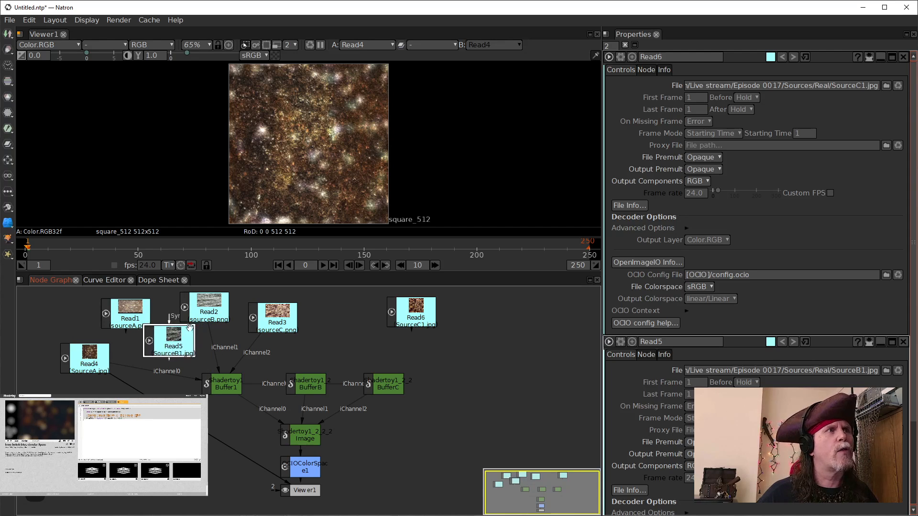
click(196, 296)
drag(196, 297, 140, 281)
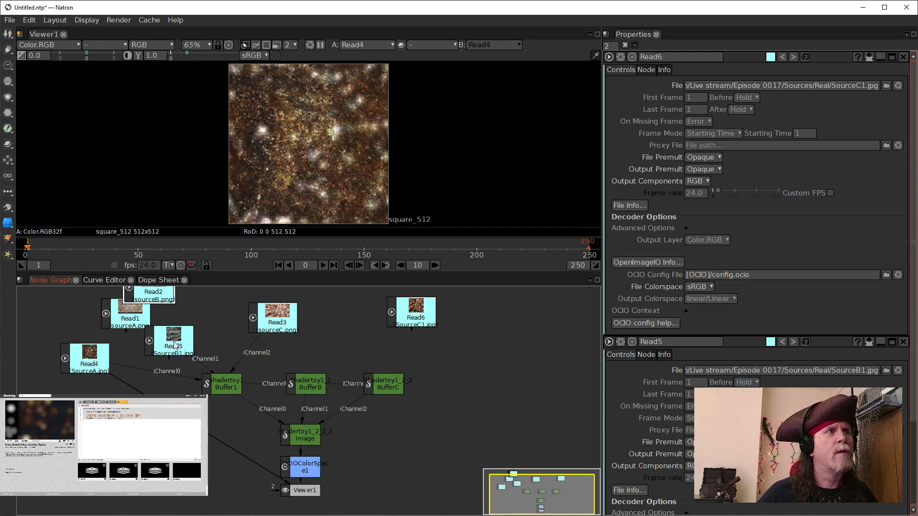
drag(184, 339, 192, 315)
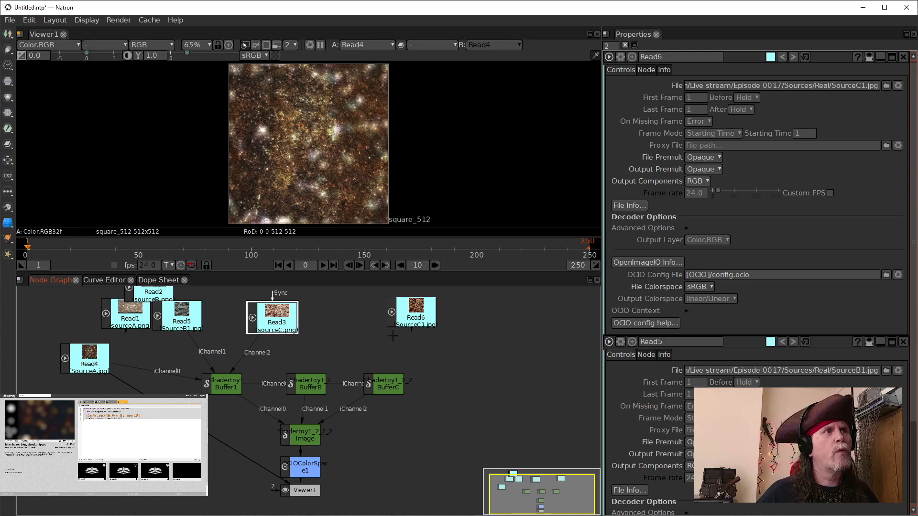
click(416, 316)
drag(415, 317, 380, 311)
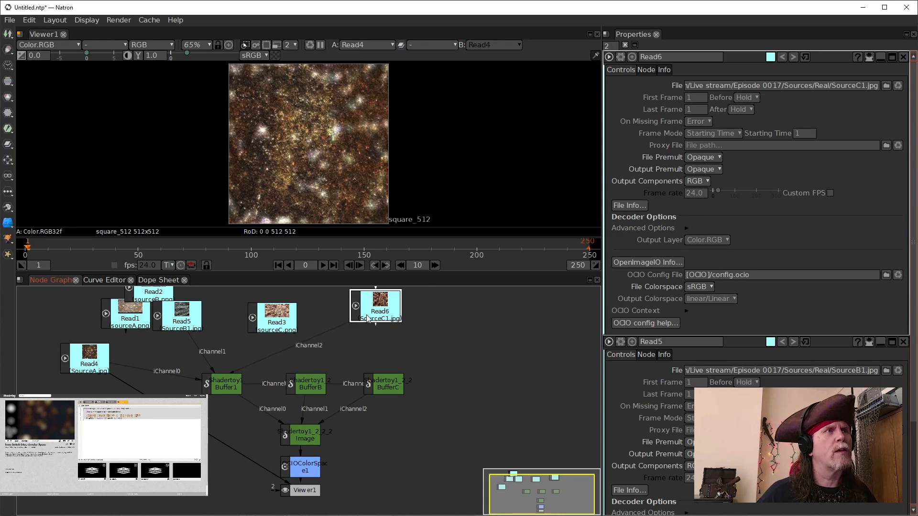
drag(290, 316, 250, 319)
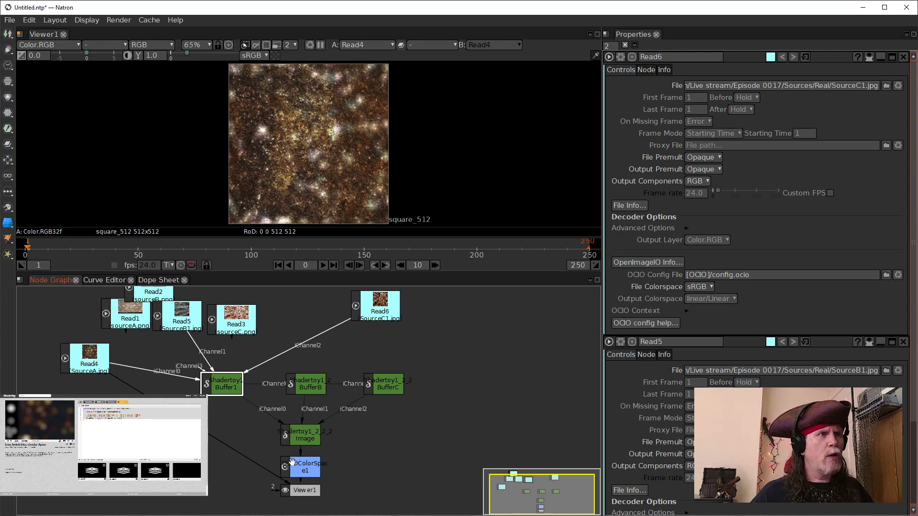
Step: View the OCIOColorSpace output in the viewer and tidy the source Read nodes' positions
click(300, 475)
key(1)
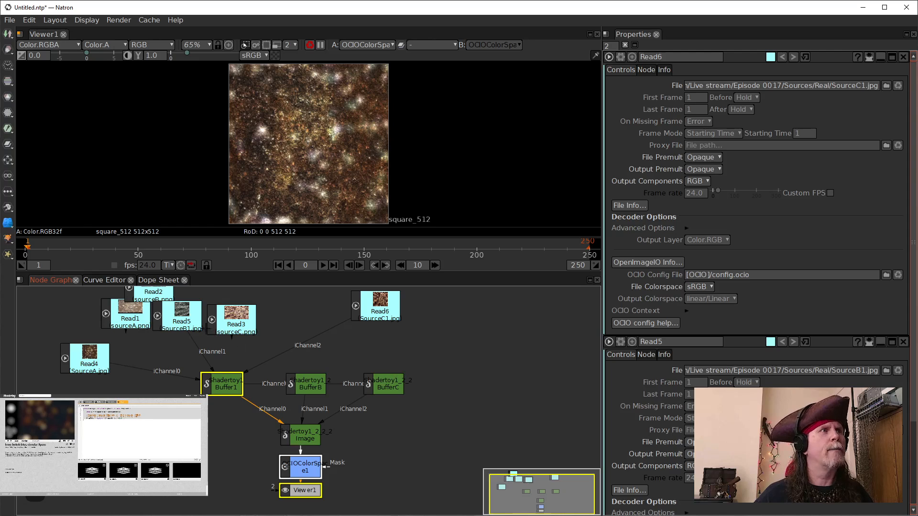
drag(130, 317, 93, 297)
drag(225, 311, 186, 332)
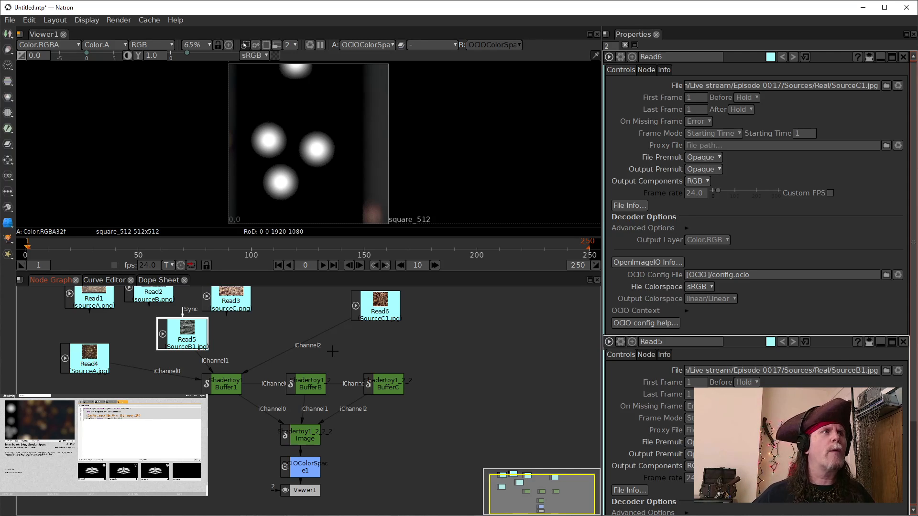
Step: Insert a Reformat node after Read4 and set its format to HD 1920x1080
click(89, 366)
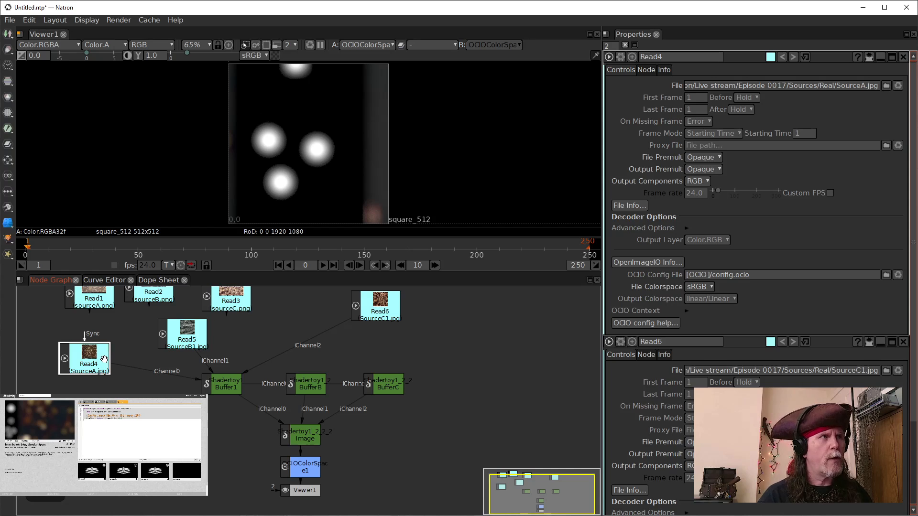
key(Tab)
text(reformat)
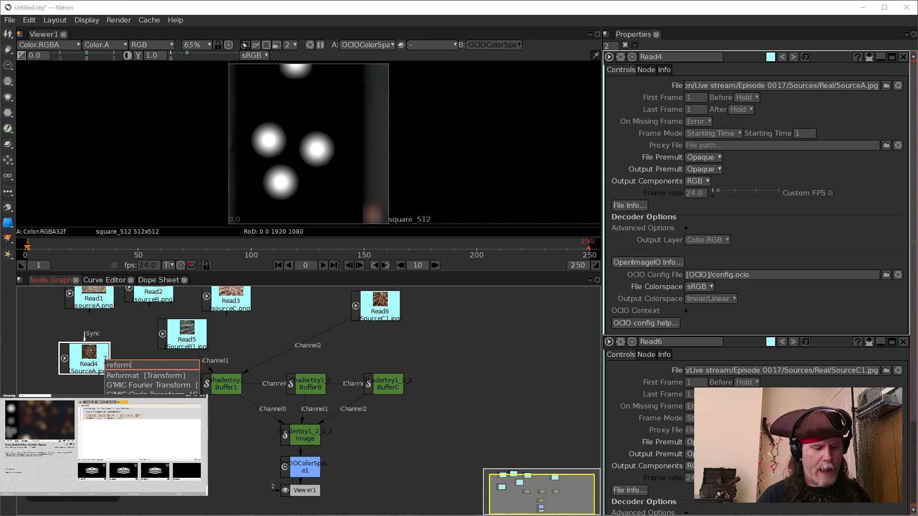
click(122, 377)
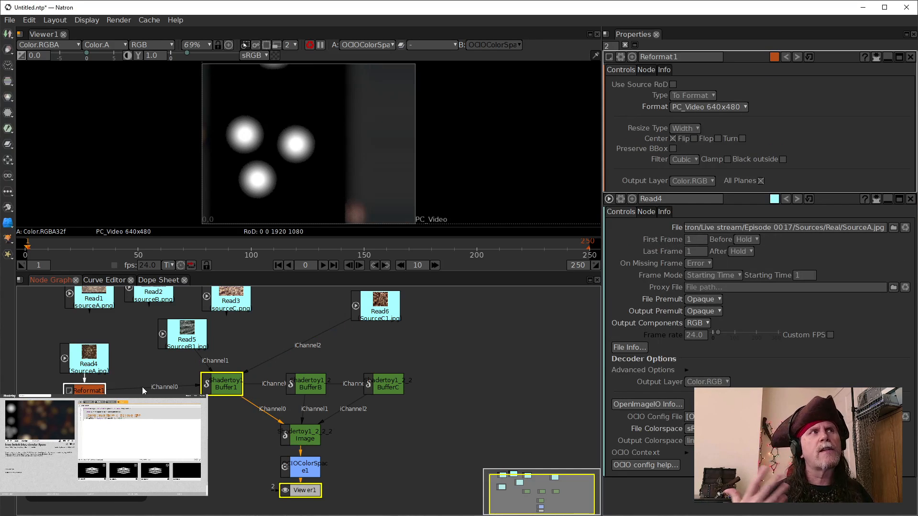
click(740, 106)
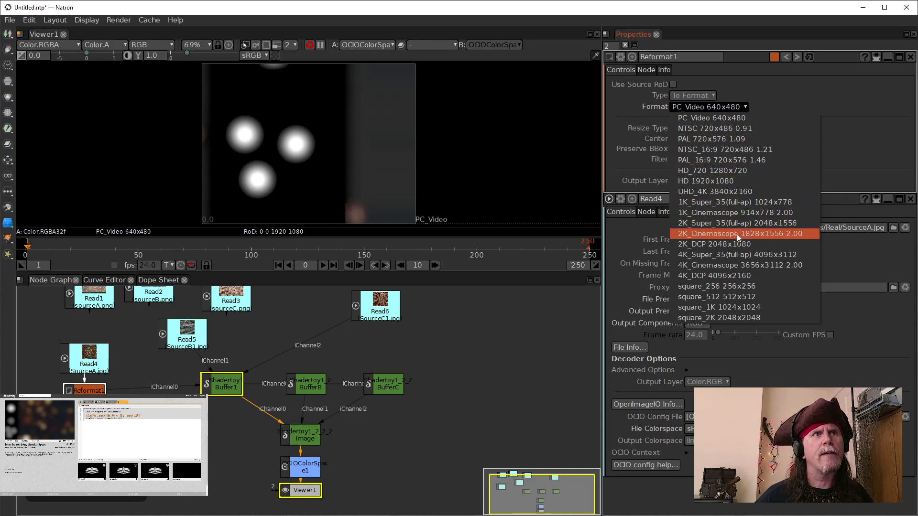
click(725, 182)
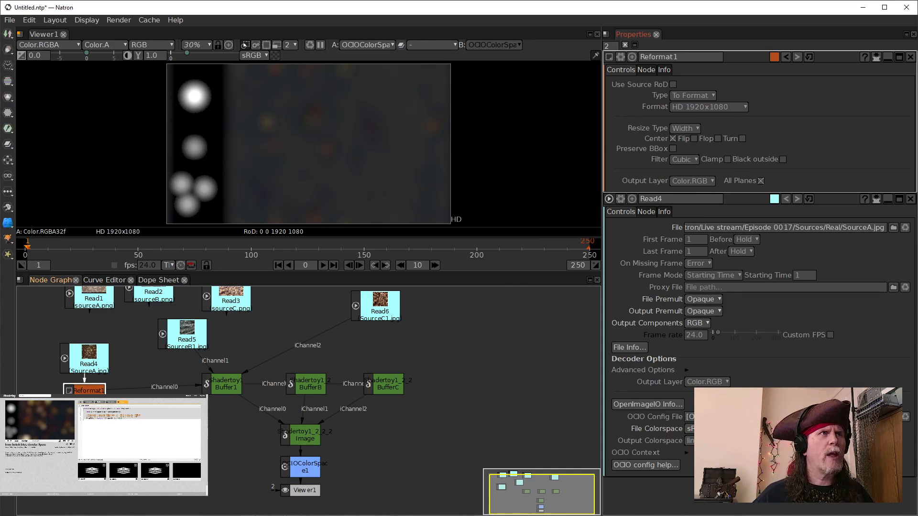
drag(85, 391, 81, 357)
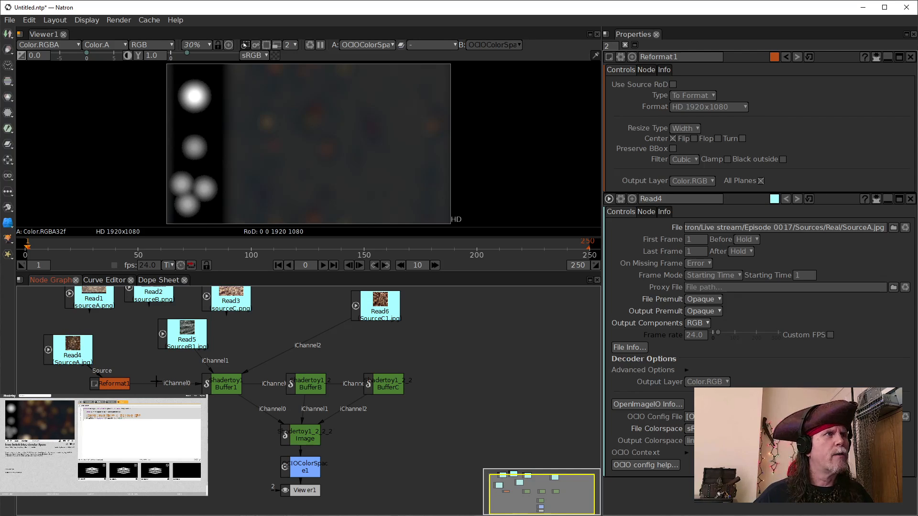
Step: Compare the result with Buffer1's iChannel0 fed by Read1 versus Reformat1, and check the original Shadertoy preview
drag(157, 385, 97, 299)
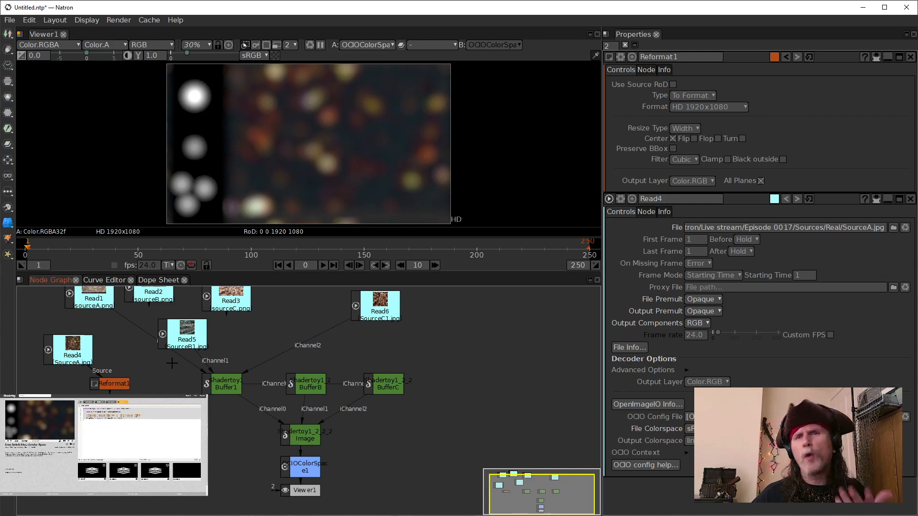
drag(141, 333, 127, 384)
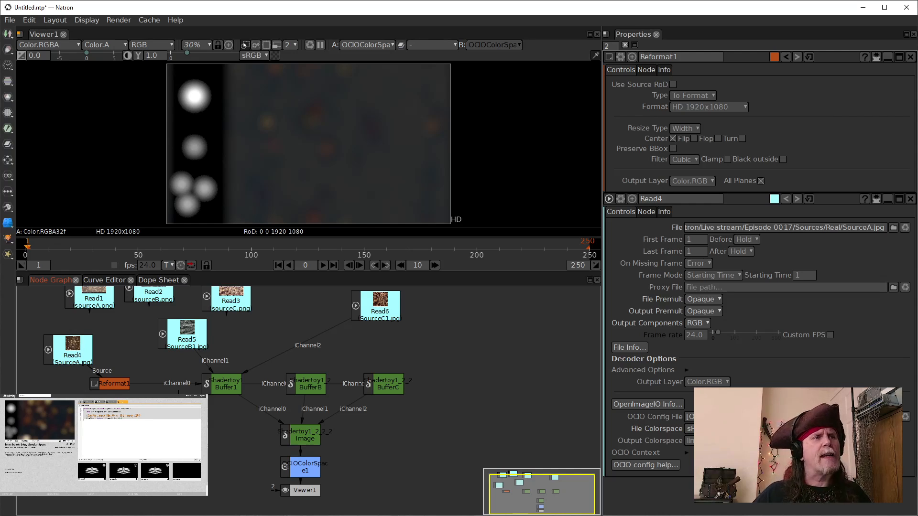
mouse_move(148, 515)
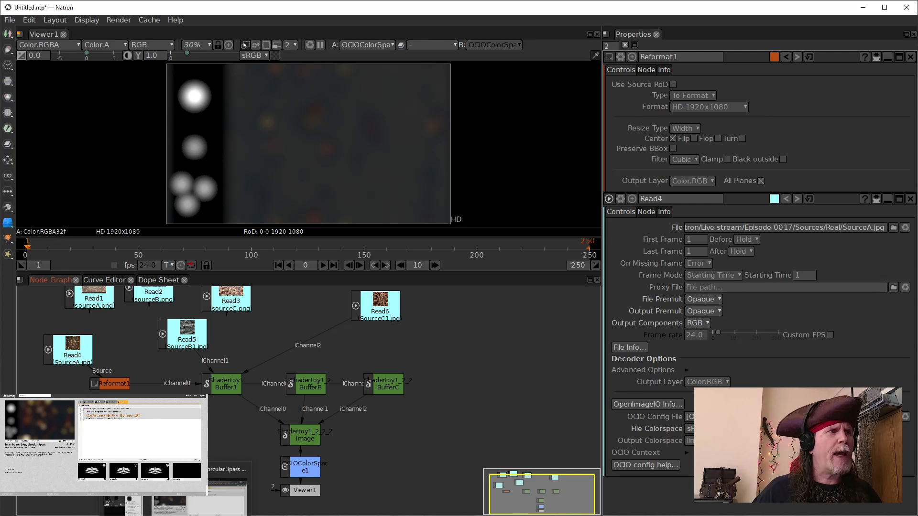
click(210, 504)
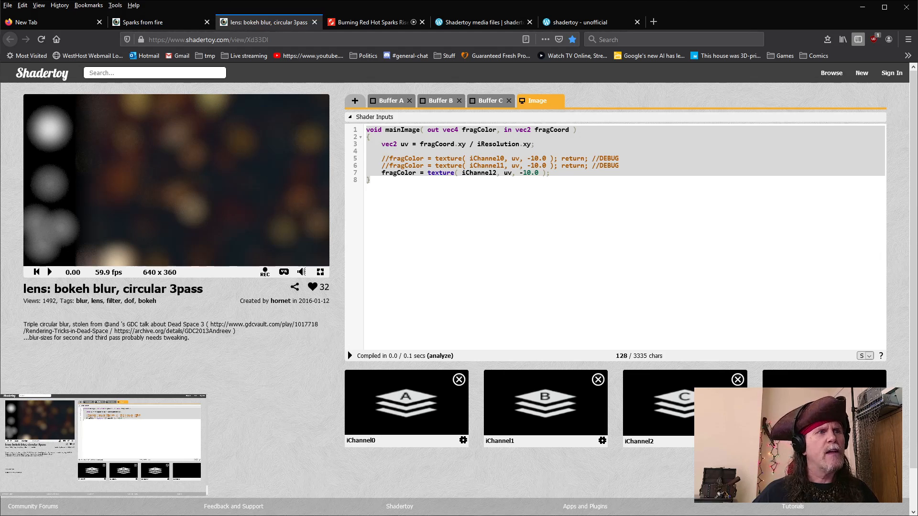
mouse_move(433, 515)
click(471, 505)
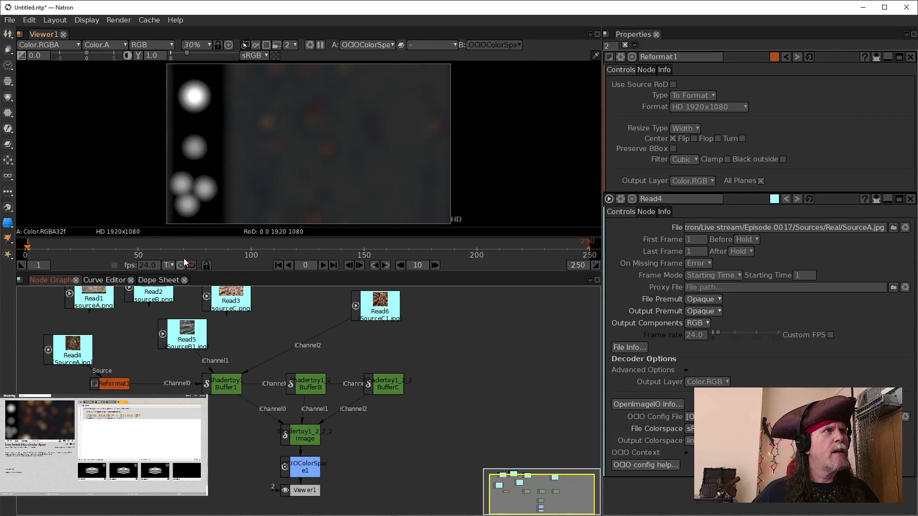
Step: Set Read4's output colorspace to sRGB
click(73, 349)
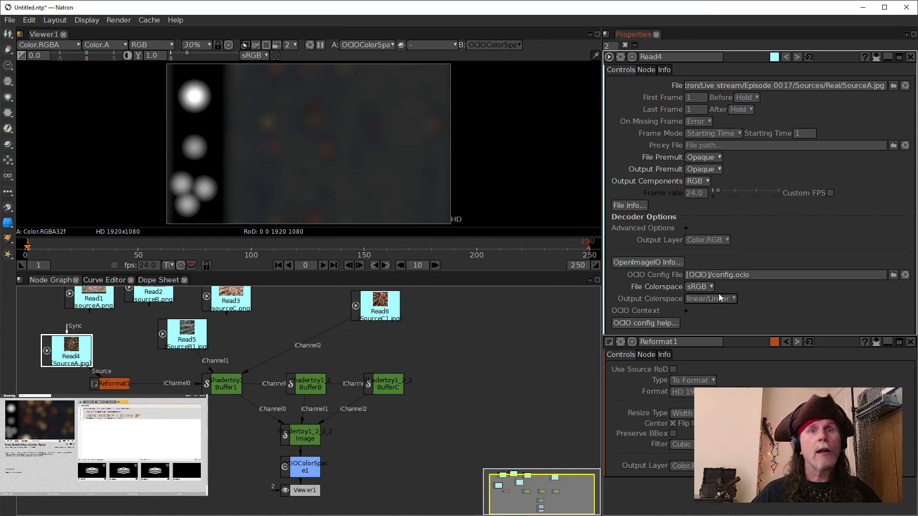
mouse_move(719, 294)
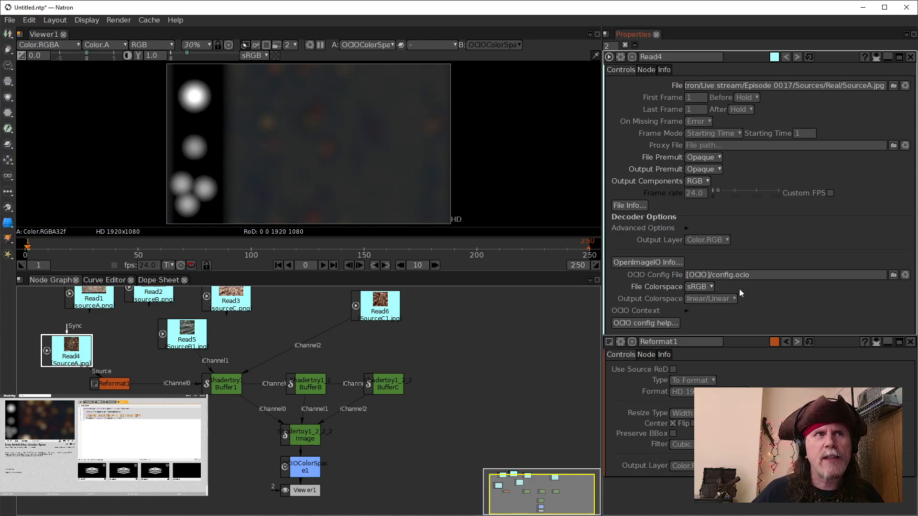
click(729, 298)
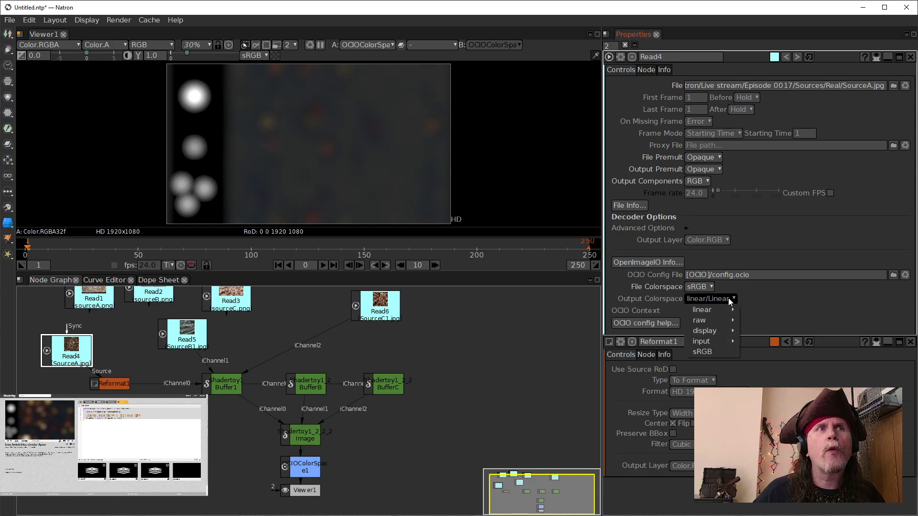
click(711, 351)
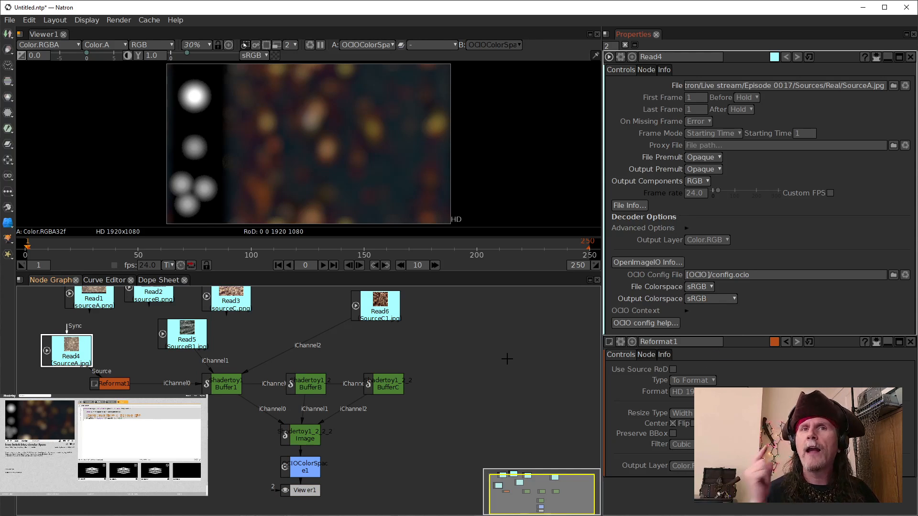
Step: Reconnect Buffer1's iChannel0 to Read1 and move Read5 above the other source nodes
click(61, 350)
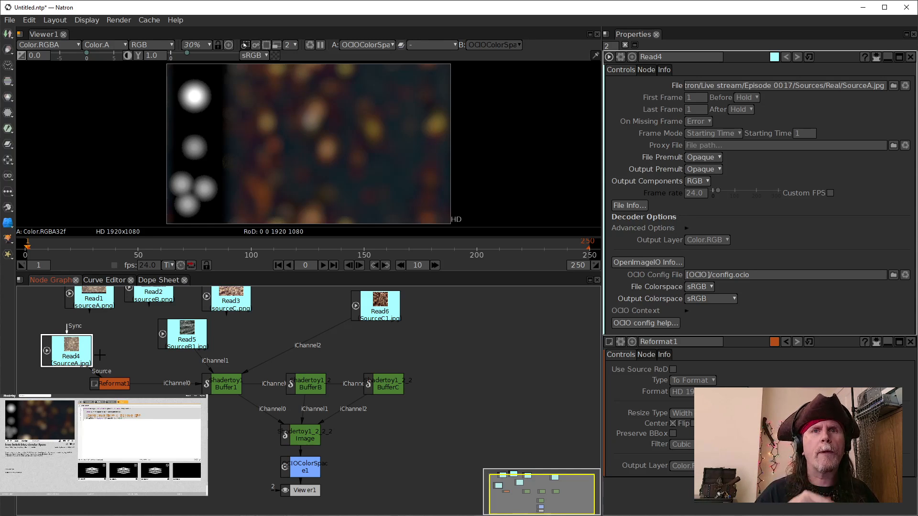
click(176, 334)
click(169, 379)
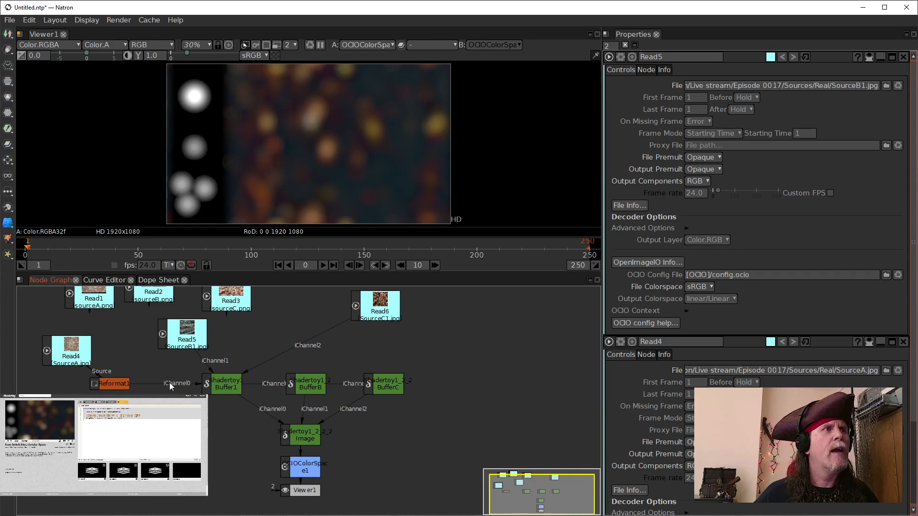
drag(168, 383, 94, 294)
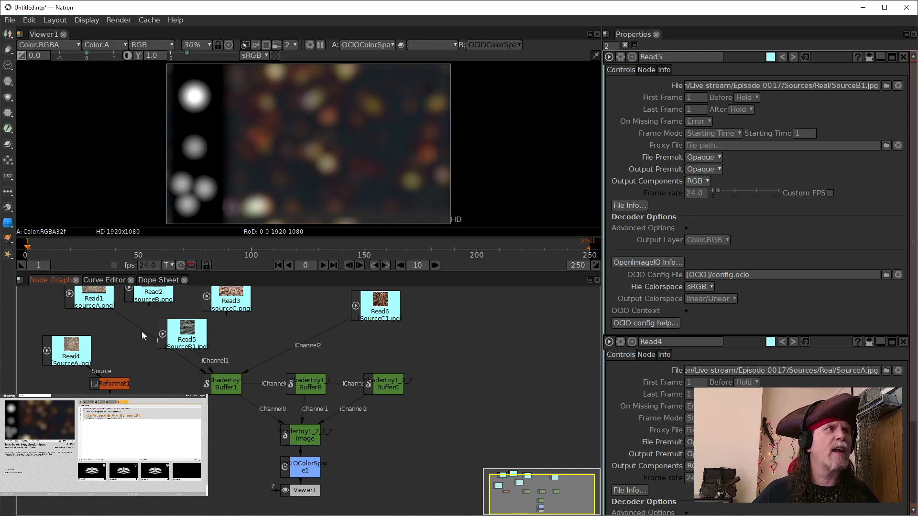
drag(122, 350, 96, 292)
drag(287, 324, 264, 383)
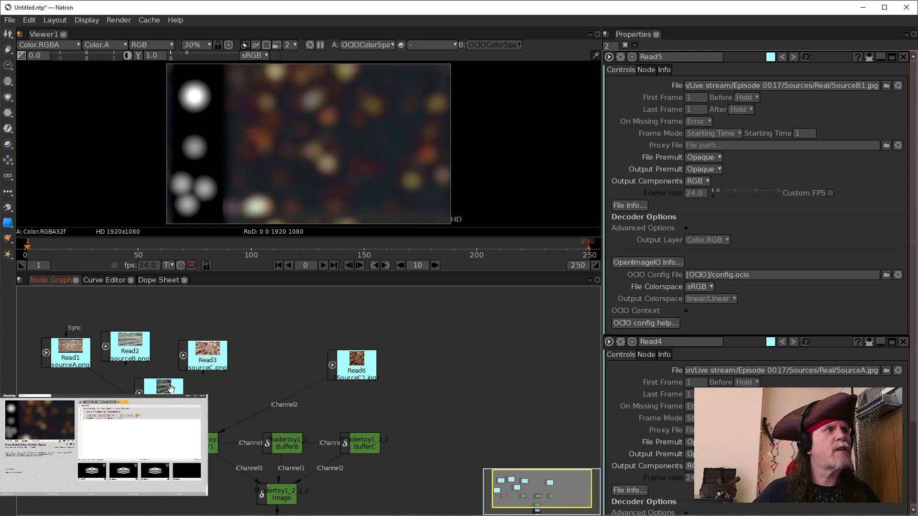
drag(163, 387, 307, 306)
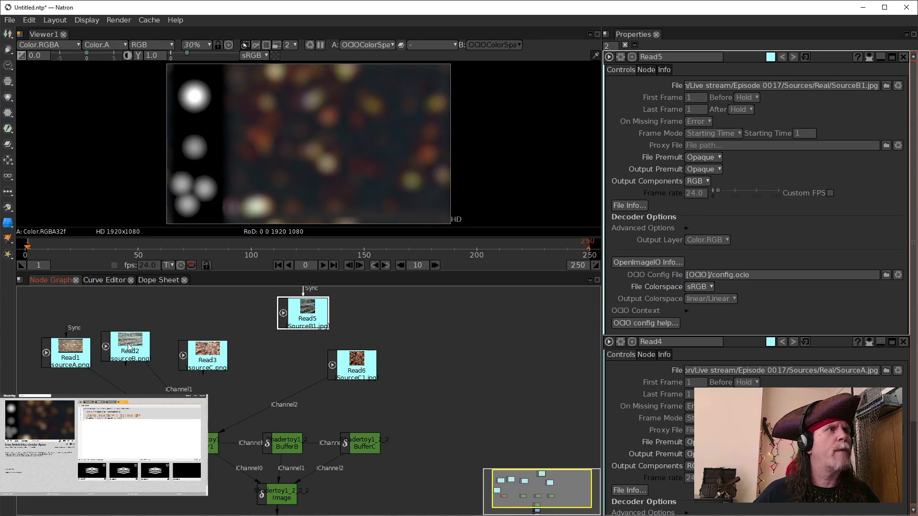
drag(304, 389, 203, 360)
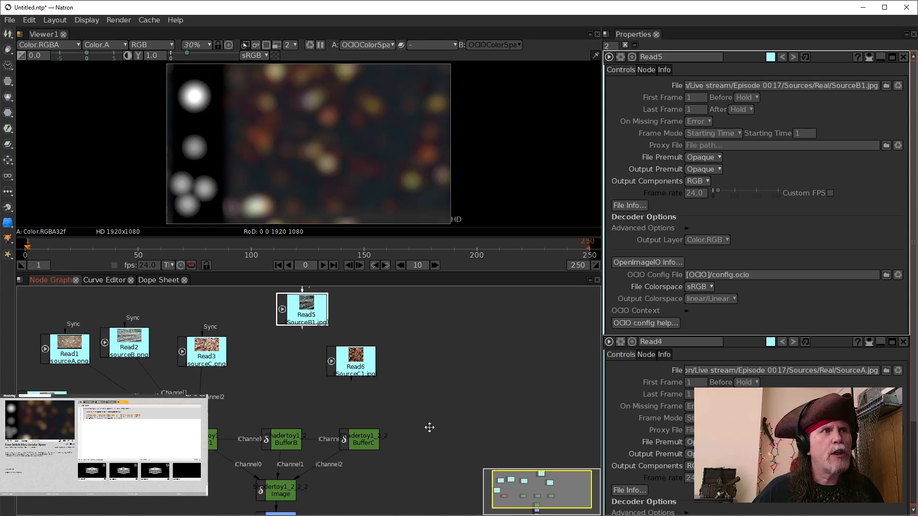
Step: Open the OCIOColorSpace node's properties and survey the whole node graph
drag(429, 426, 433, 357)
double_click(284, 458)
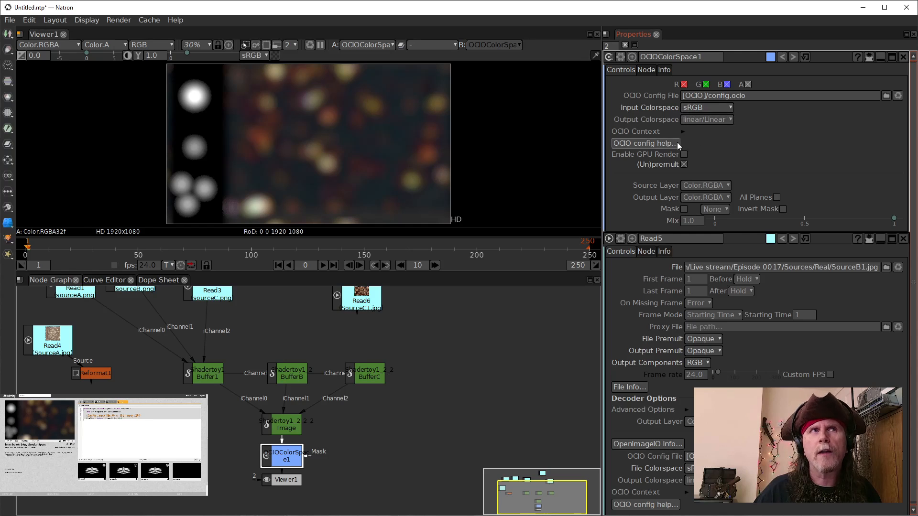
drag(266, 323, 292, 386)
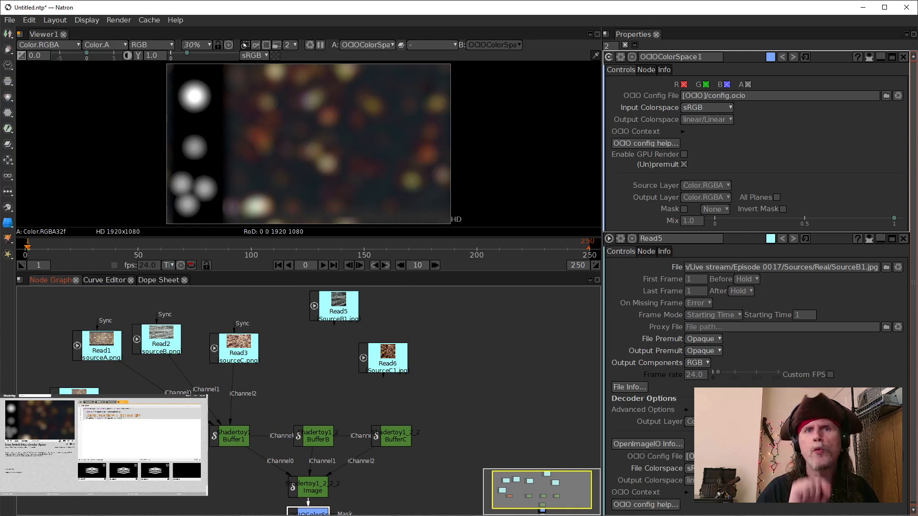
drag(262, 399, 297, 301)
mouse_move(354, 447)
mouse_down()
mouse_move(240, 430)
mouse_move(380, 443)
mouse_move(351, 453)
mouse_up()
scroll(273, 356, down, 4)
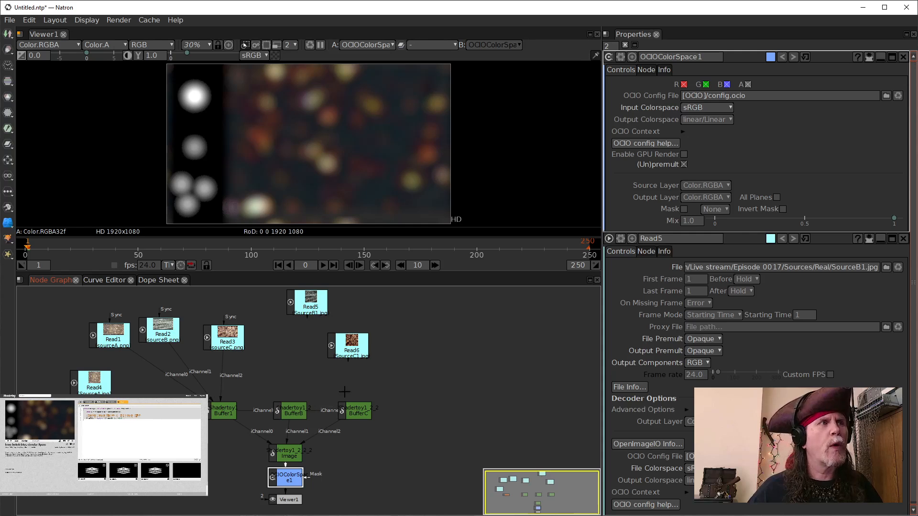
drag(299, 357, 287, 336)
drag(403, 397, 380, 377)
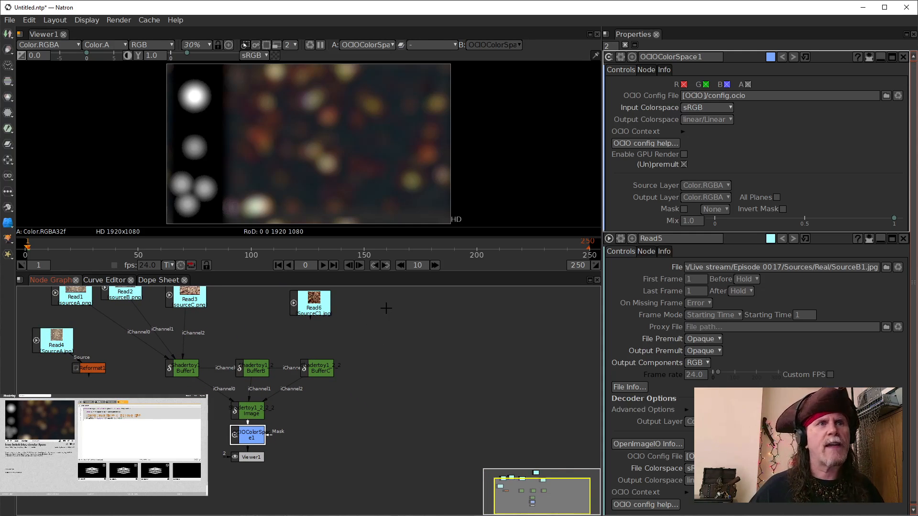
Step: Play back the sequence in the viewer and the original Shadertoy preview to compare the animated blur
click(322, 266)
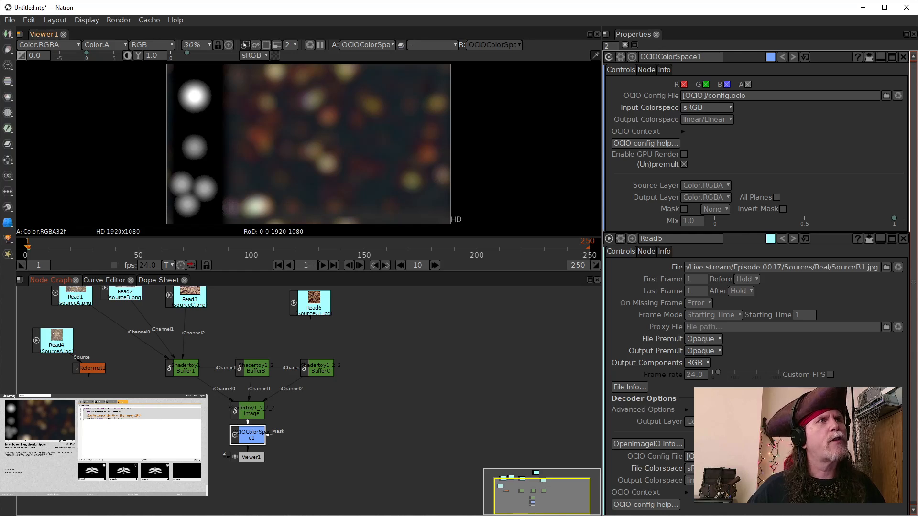
click(323, 266)
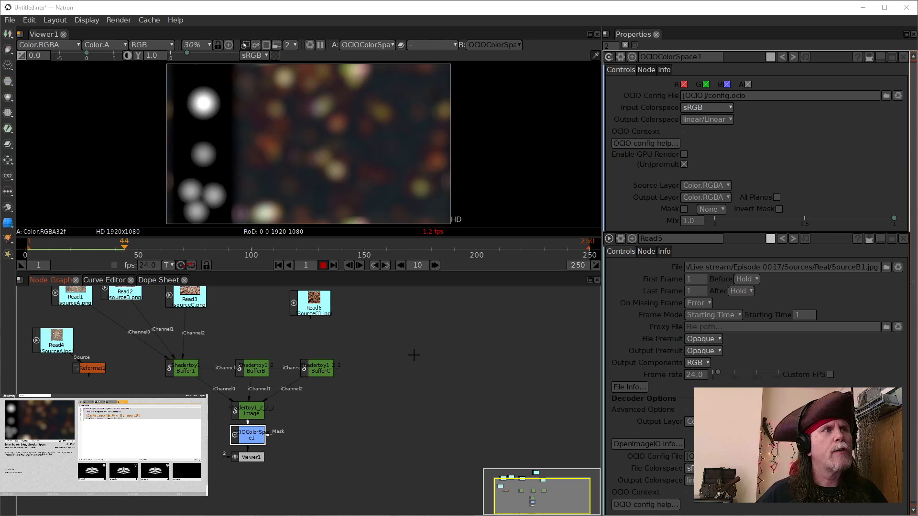
drag(411, 355, 432, 387)
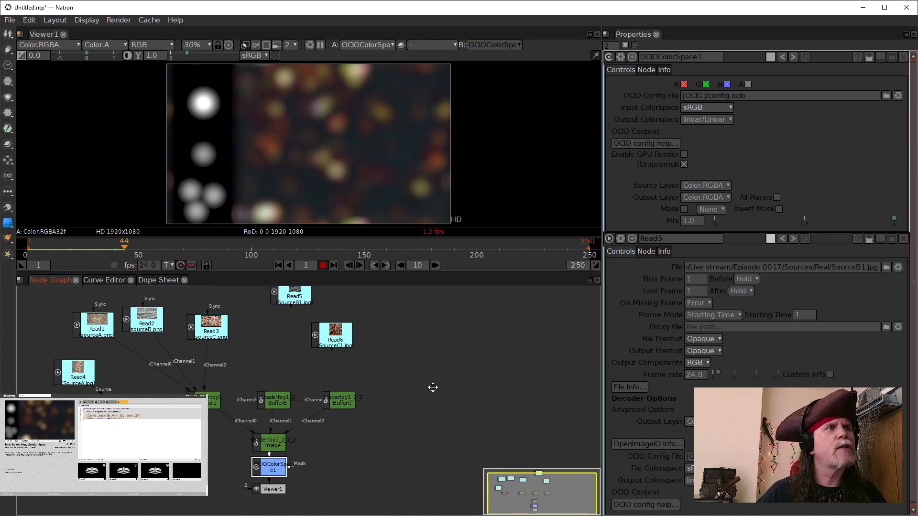
click(276, 404)
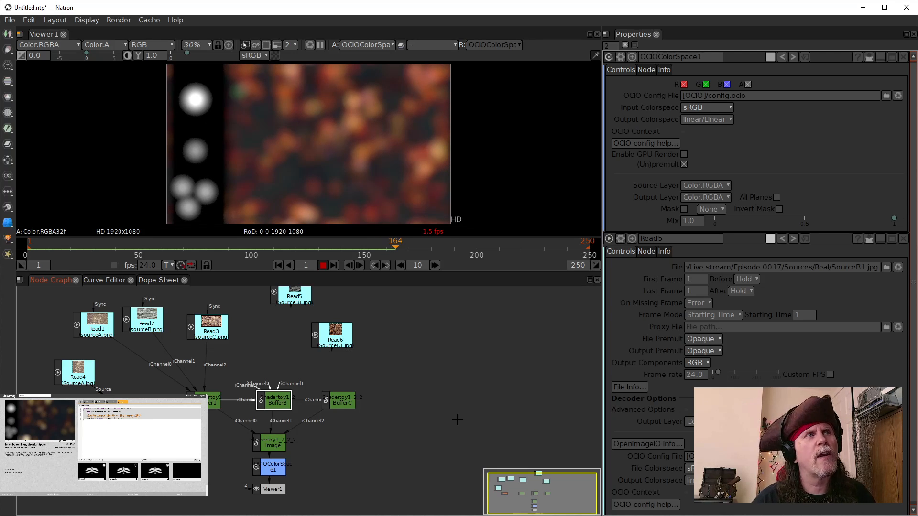
click(279, 263)
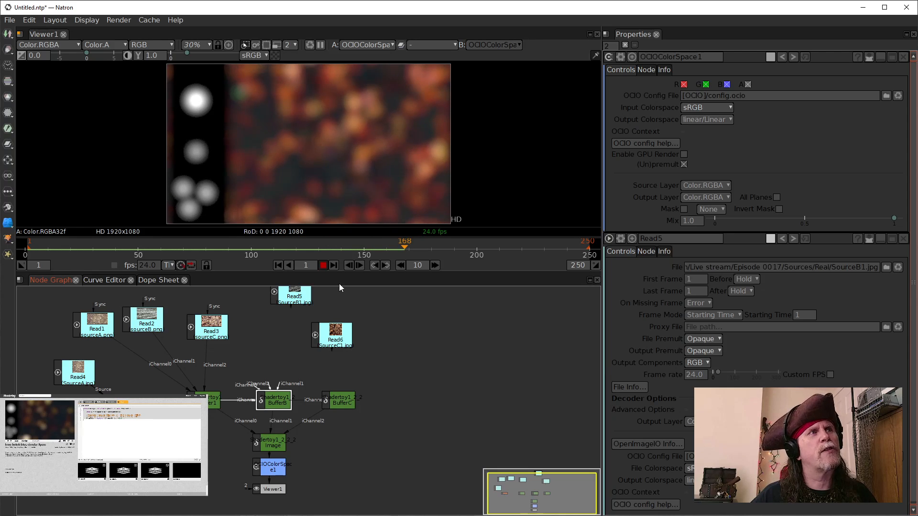
click(321, 266)
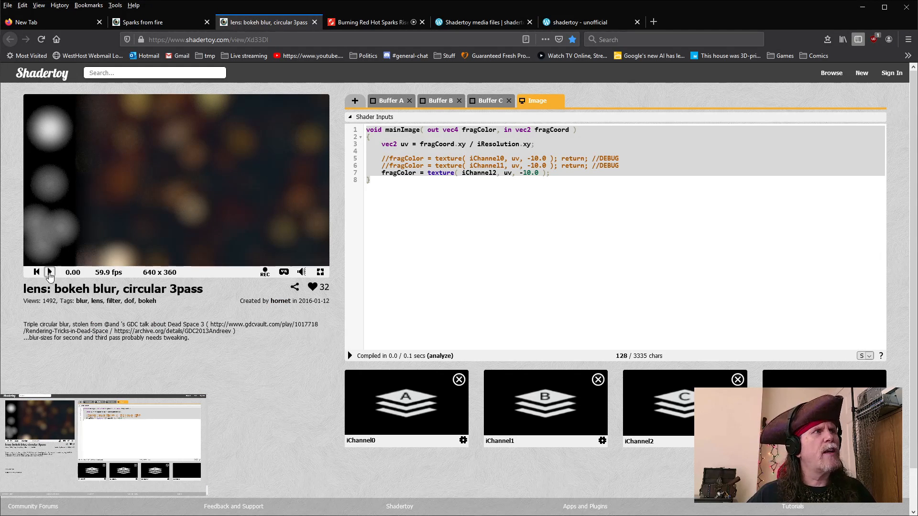
click(49, 272)
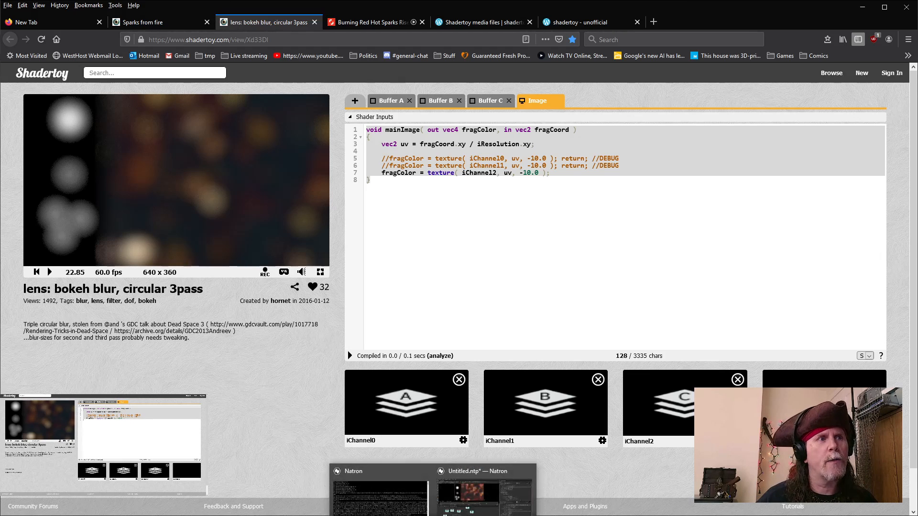
click(486, 493)
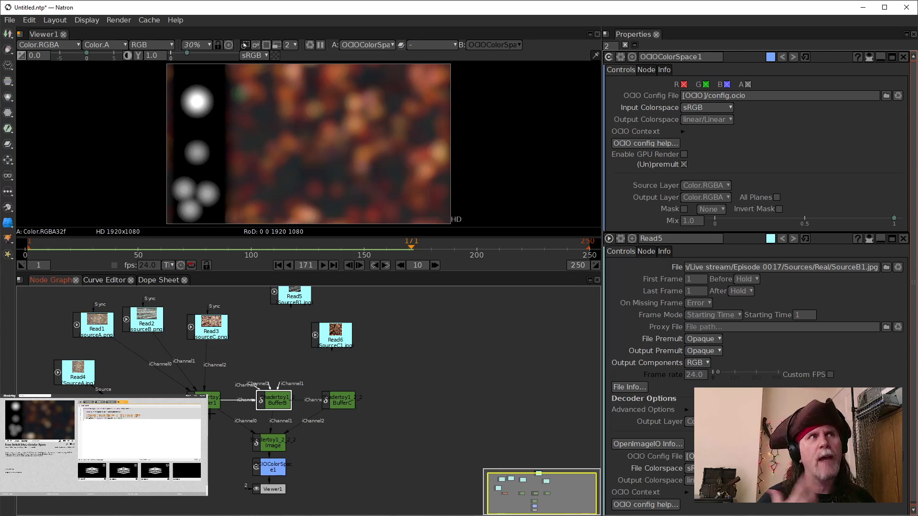